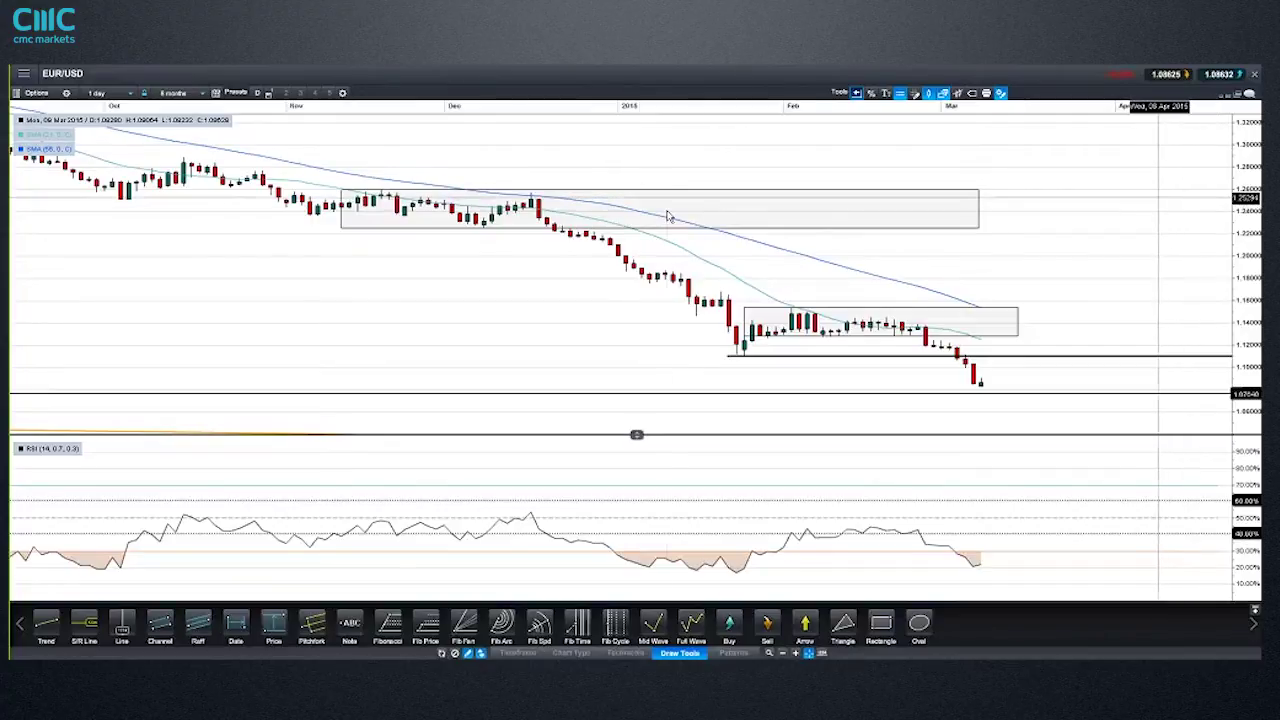
- Switch the EUR/USD chart to the 1-week interval and examine the decline from May 2014 to the latest candles
{"action": "left_click", "coordinate": [128, 93]}
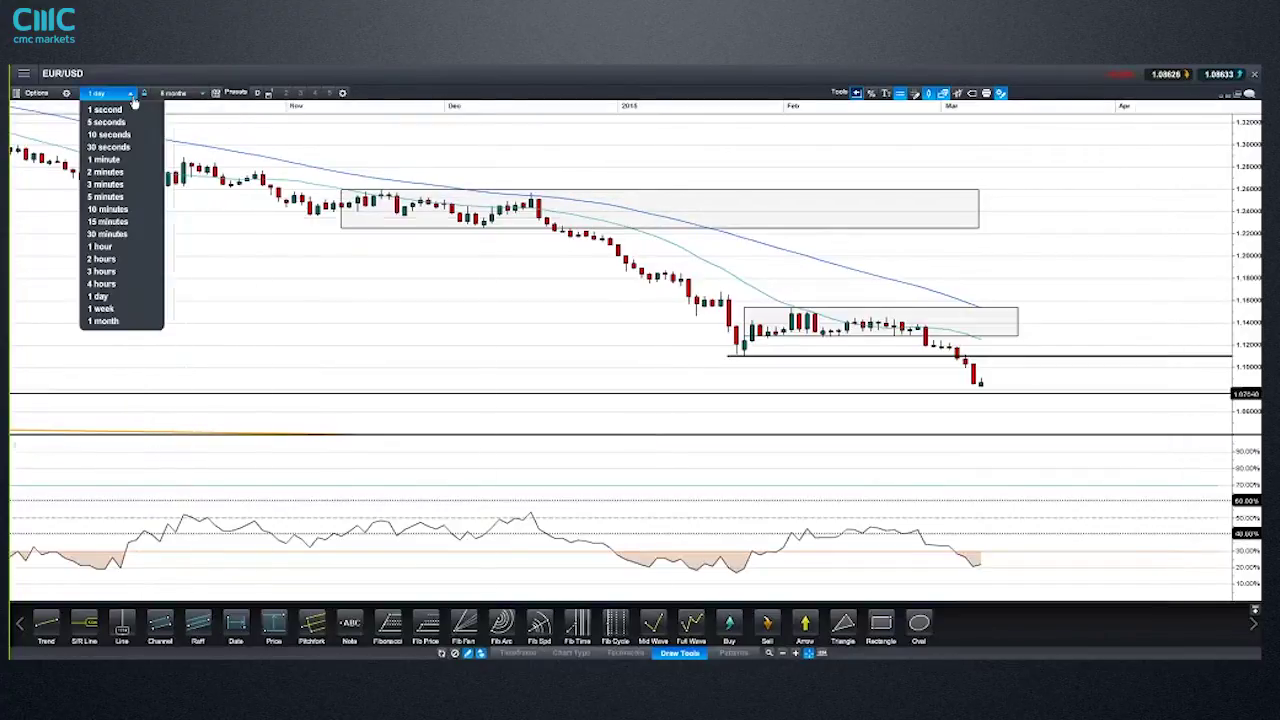
{"action": "left_click", "coordinate": [140, 310]}
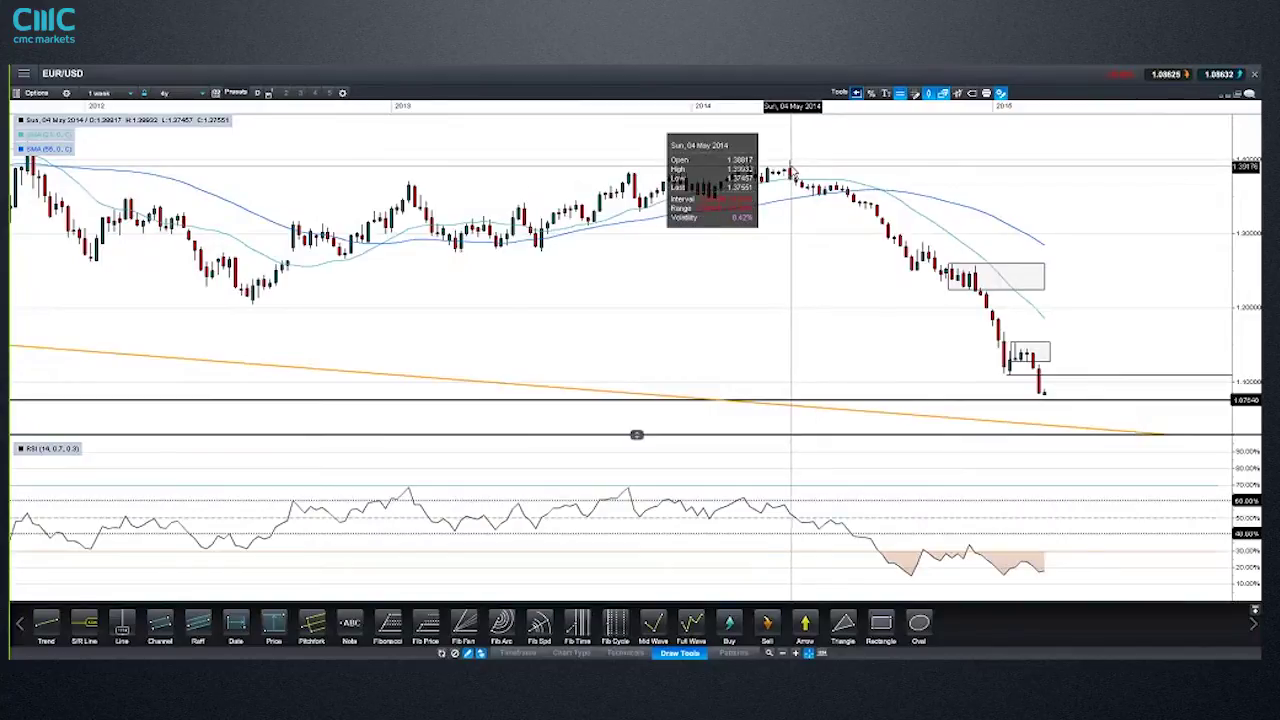
{"action": "mouse_move", "coordinate": [792, 170]}
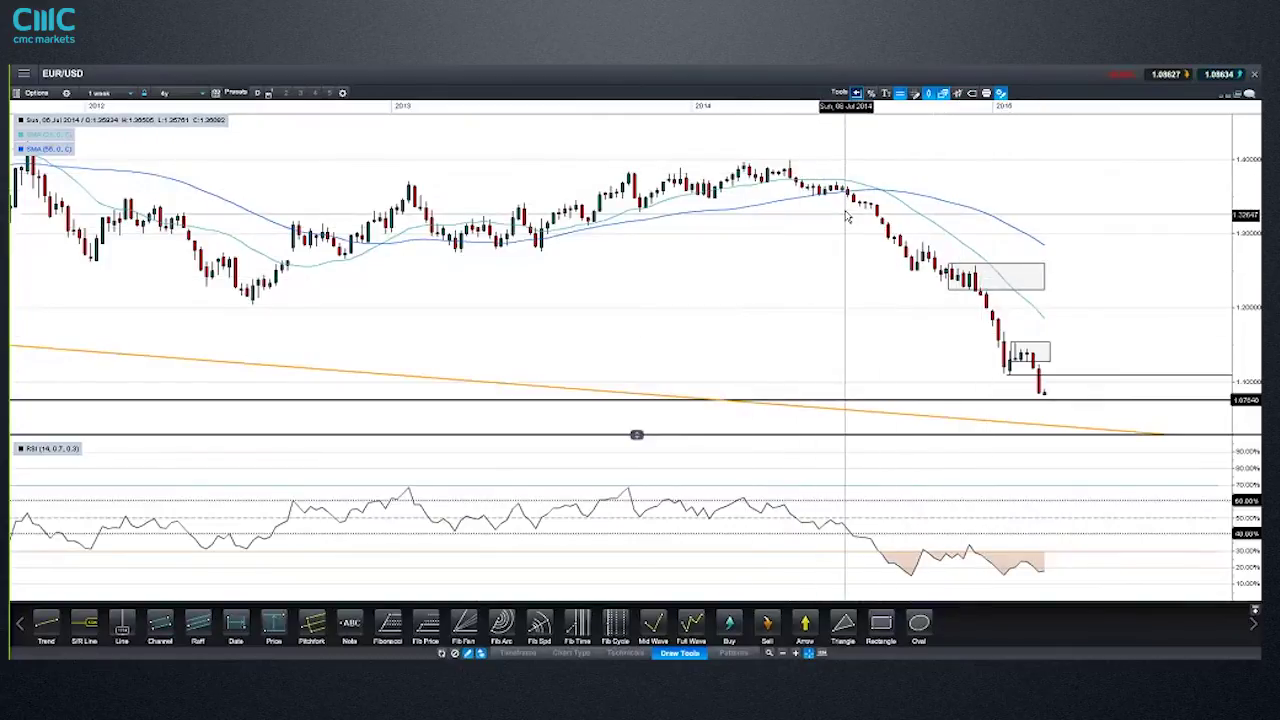
{"action": "mouse_move", "coordinate": [846, 216]}
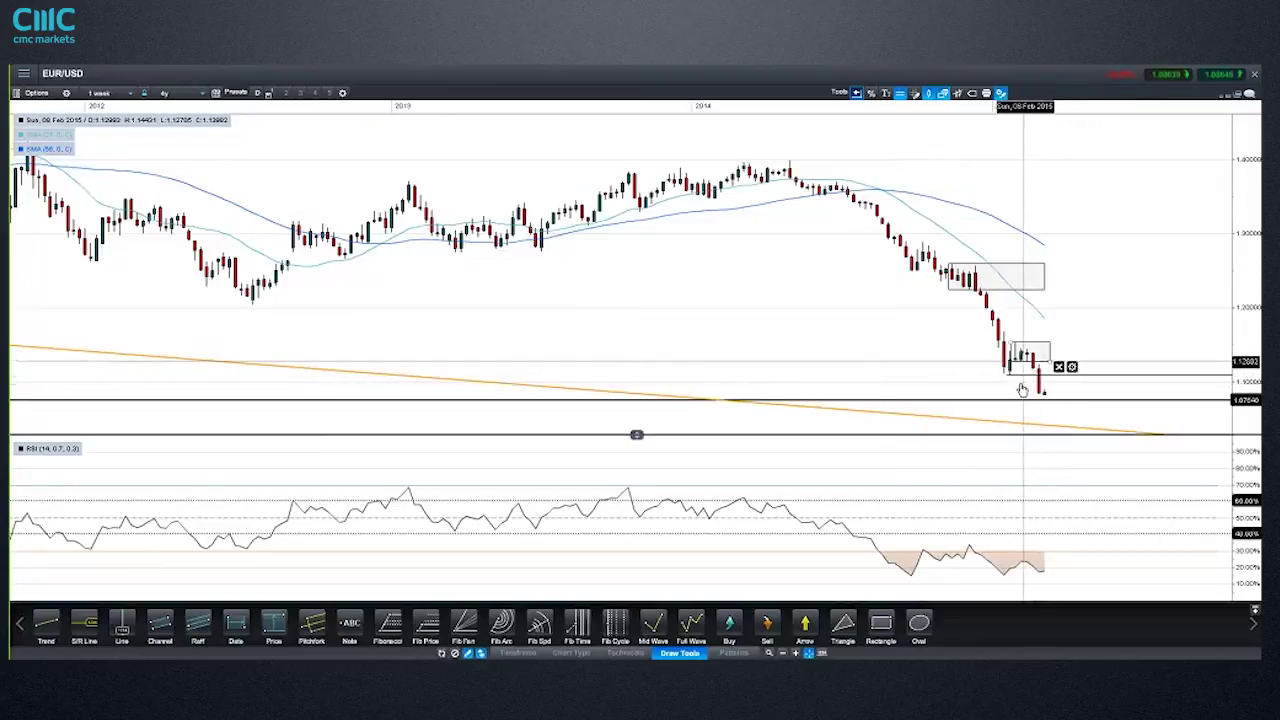
{"action": "left_click_drag", "start_coordinate": [1022, 389], "coordinate": [1035, 372]}
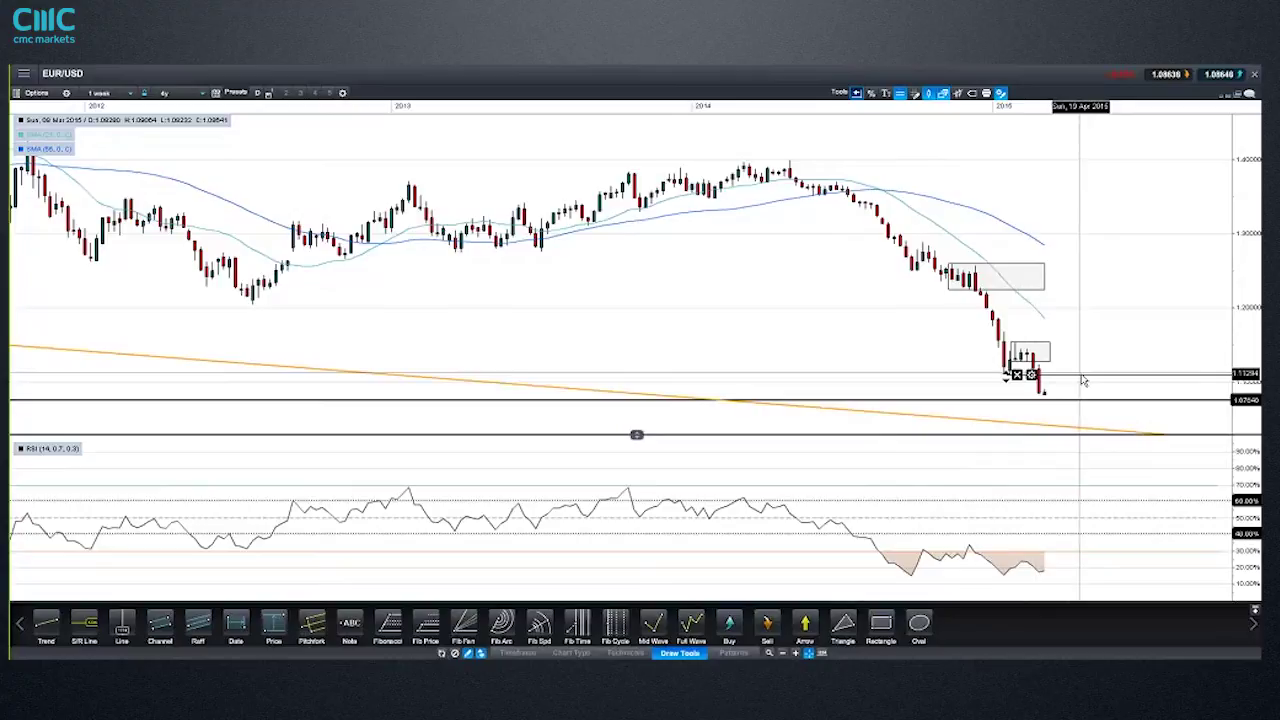
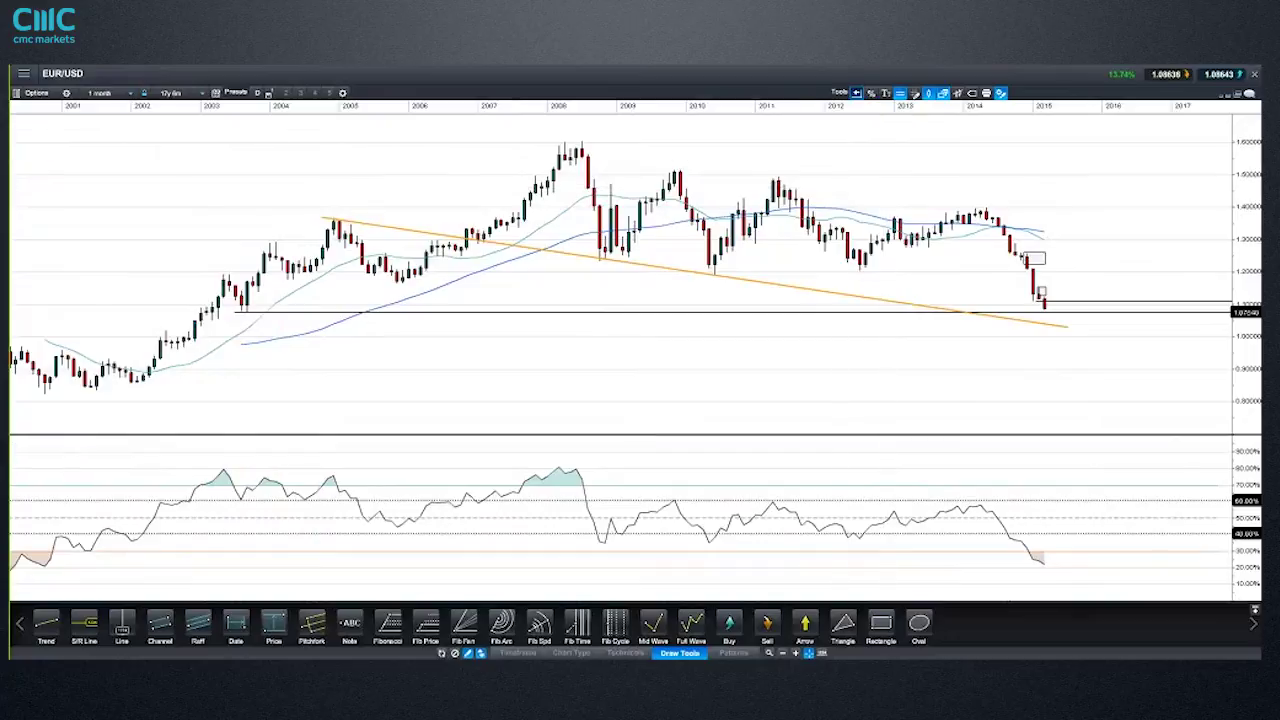
- Set the EUR/USD chart to the 1-day interval and inspect the consolidation boxes and the latest price drop
{"action": "left_click", "coordinate": [108, 93]}
{"action": "left_click", "coordinate": [100, 297]}
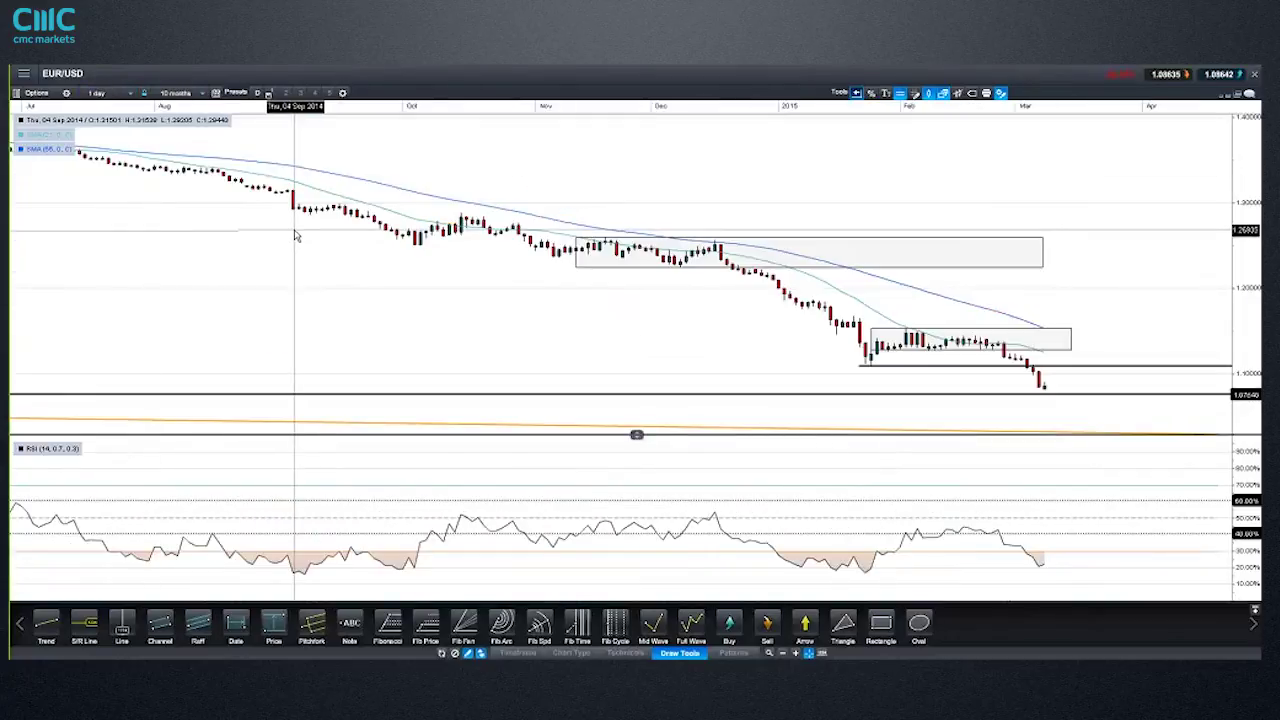
{"action": "mouse_move", "coordinate": [295, 235]}
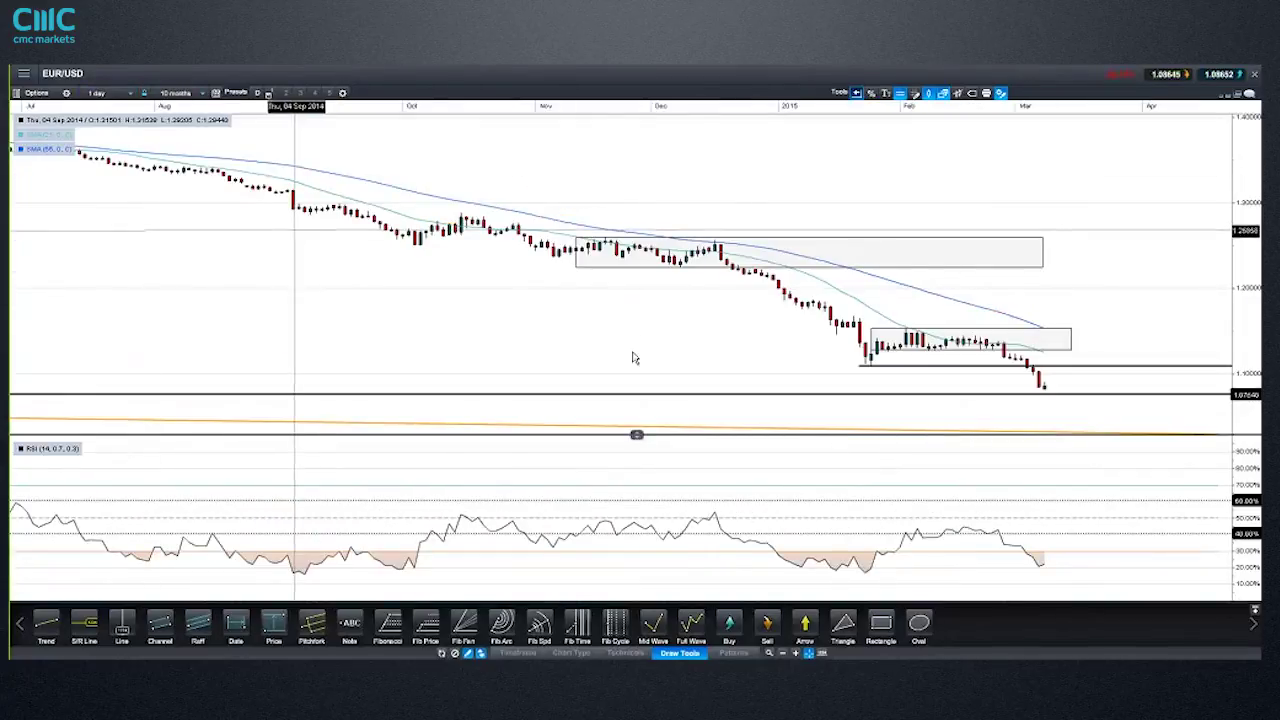
{"action": "scroll", "coordinate": [1087, 378], "scroll_direction": "up", "scroll_amount": 1}
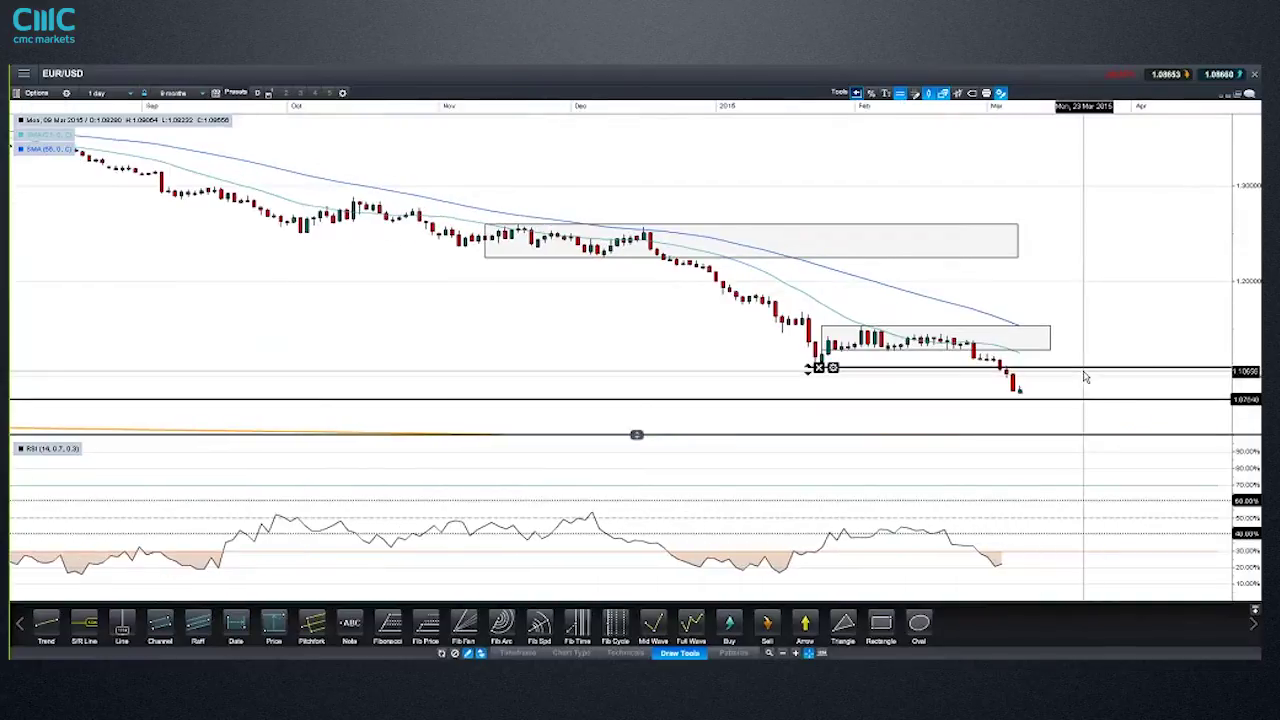
{"action": "scroll", "coordinate": [1084, 374], "scroll_direction": "up", "scroll_amount": 1}
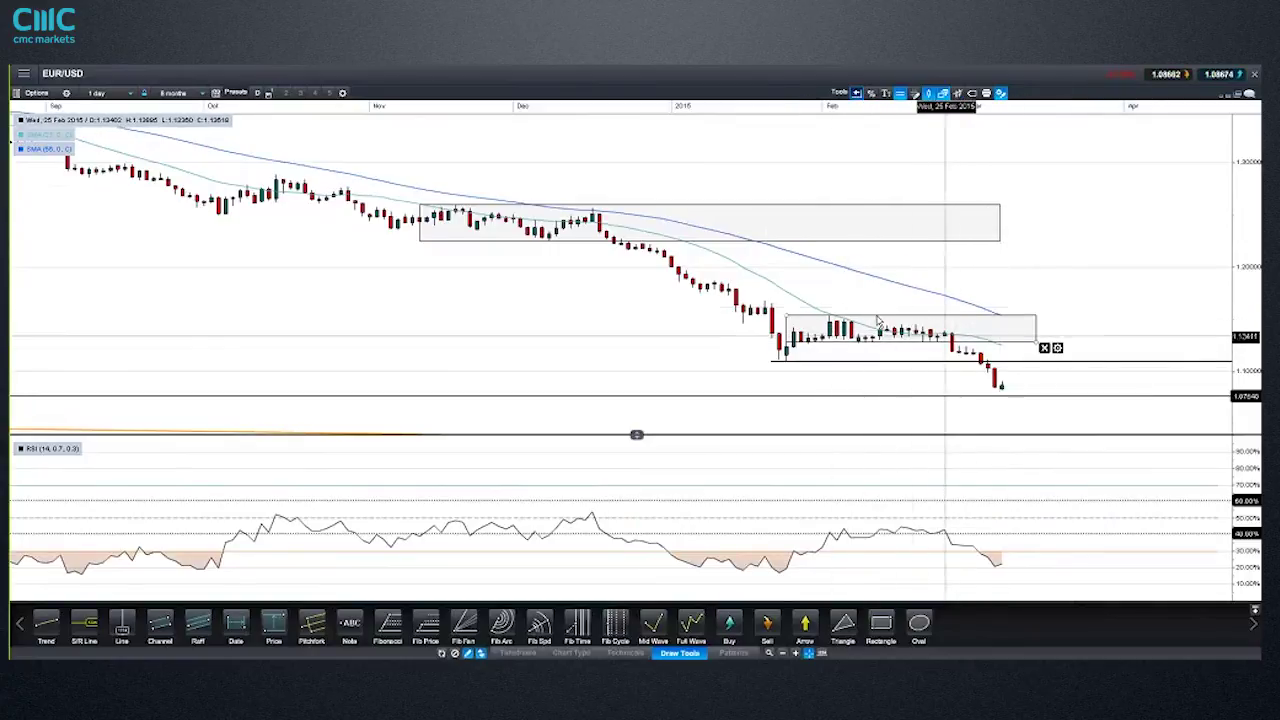
- On the 1-week EUR/USD chart, add a horizontal S/R line at about 1.34 through the mid-2013 highs
{"action": "left_click", "coordinate": [104, 94]}
{"action": "left_click", "coordinate": [128, 312]}
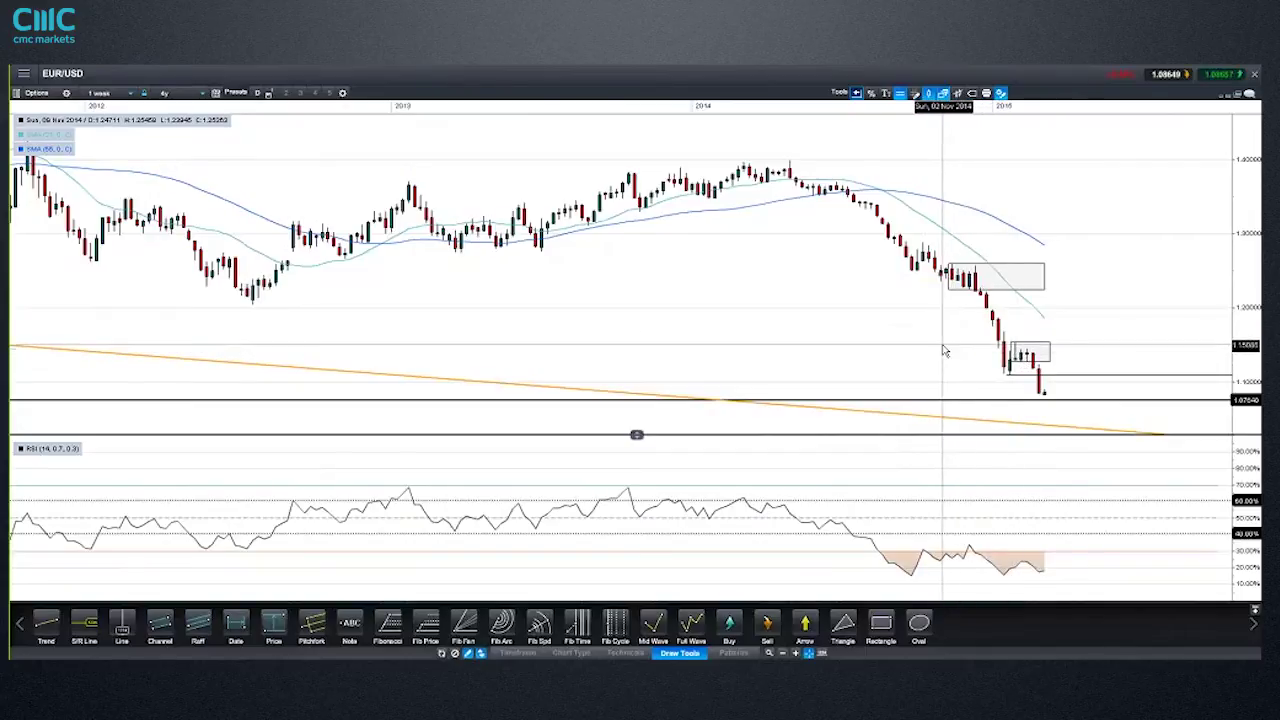
{"action": "mouse_move", "coordinate": [944, 350]}
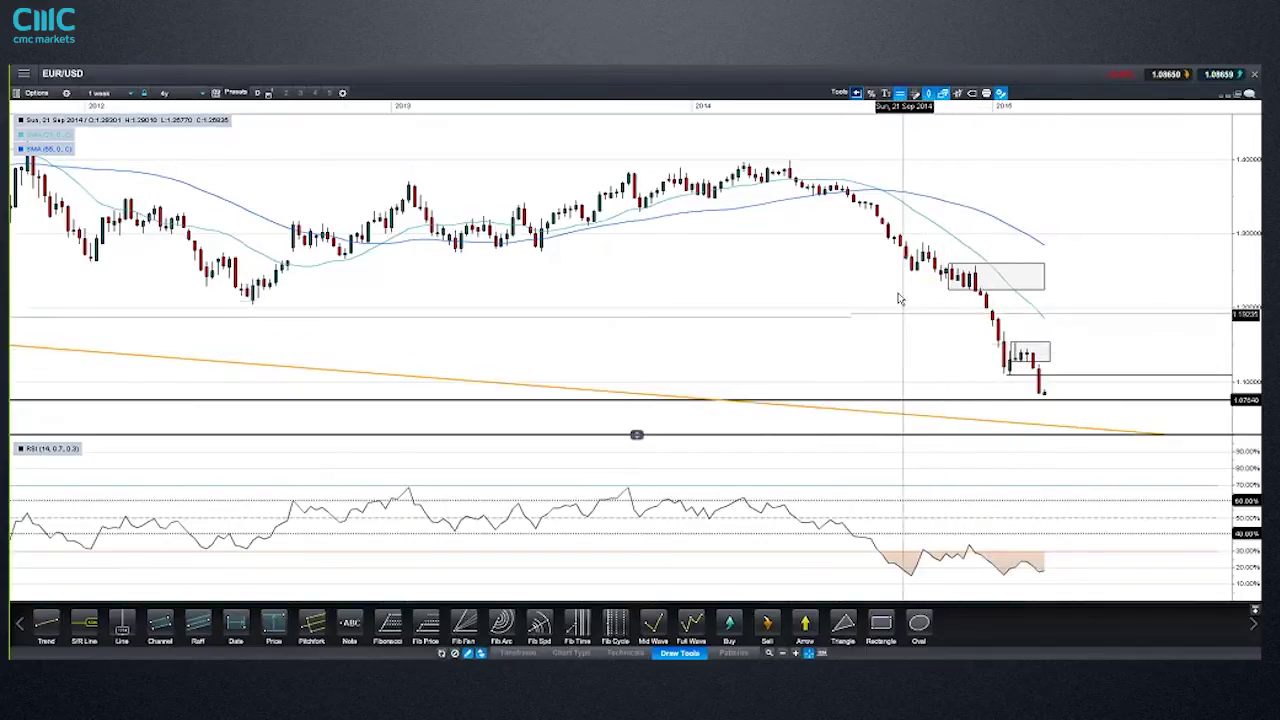
{"action": "mouse_move", "coordinate": [900, 281]}
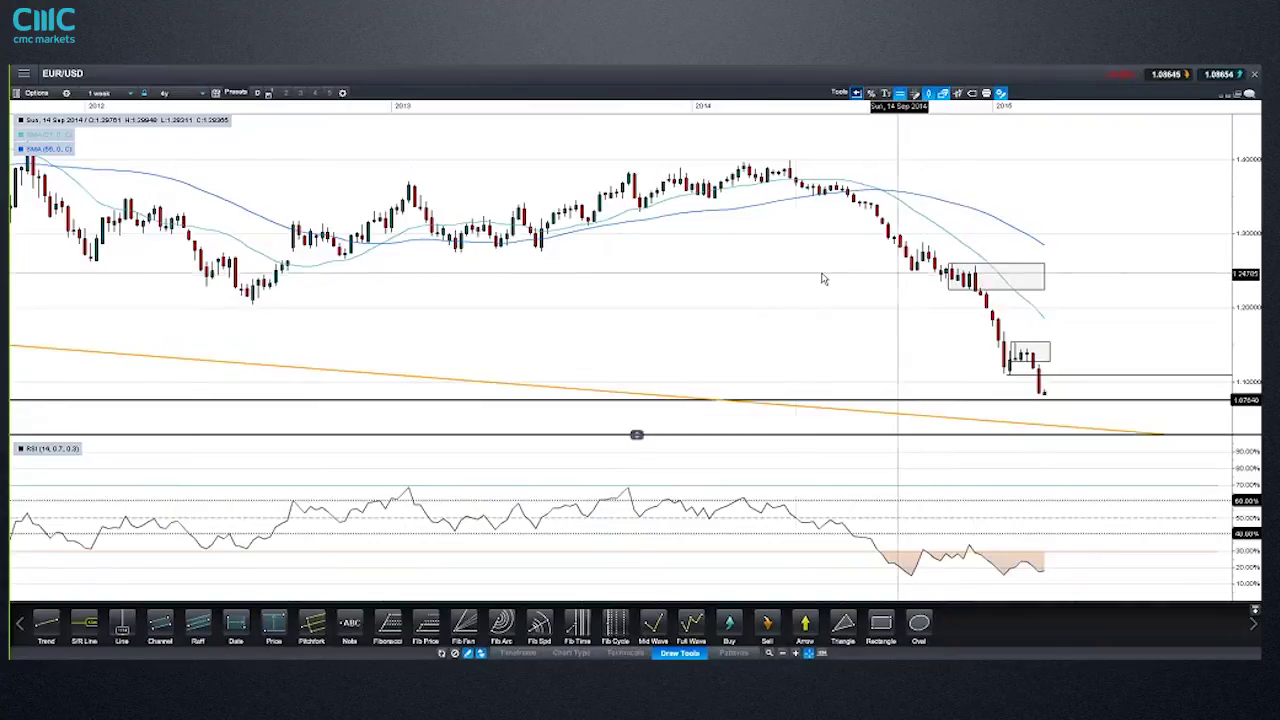
{"action": "left_click", "coordinate": [98, 627]}
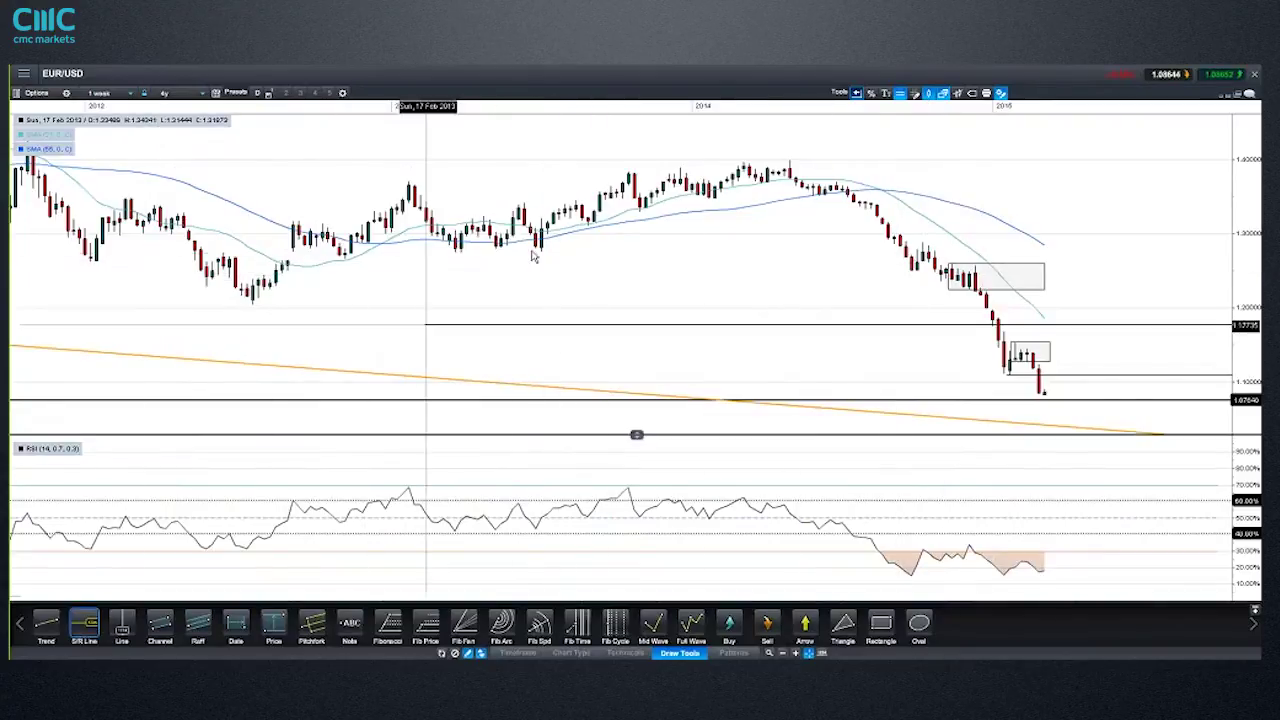
{"action": "left_click", "coordinate": [505, 203]}
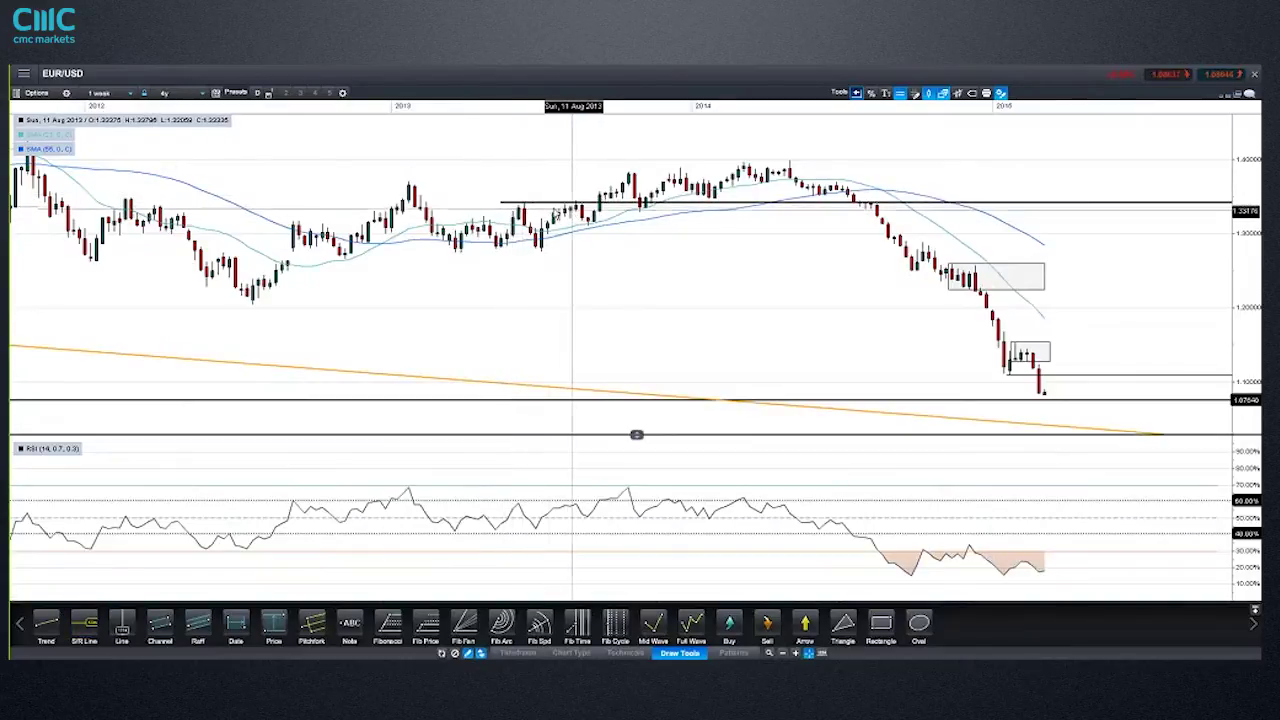
{"action": "mouse_move", "coordinate": [508, 203]}
{"action": "left_click_drag", "start_coordinate": [573, 210], "coordinate": [641, 210]}
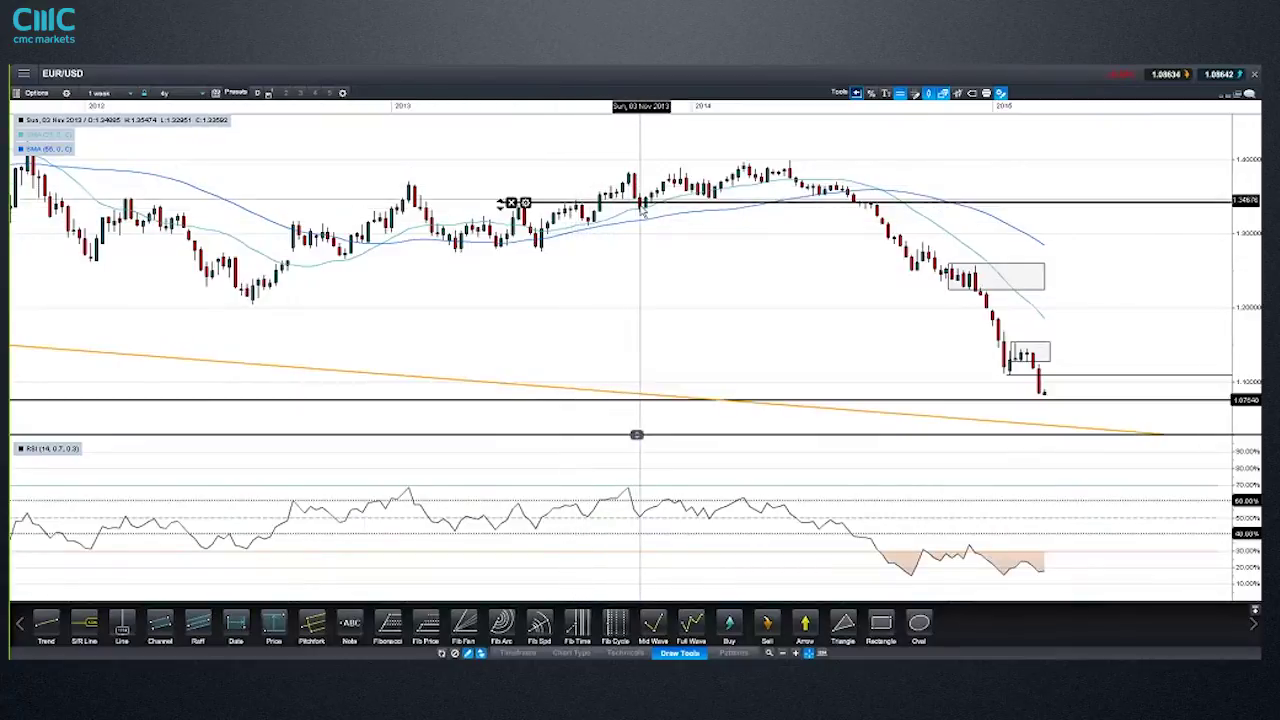
- Draw a rectangle just beneath the new S/R line over the August to November 2013 candles and remove it
{"action": "left_click", "coordinate": [881, 624]}
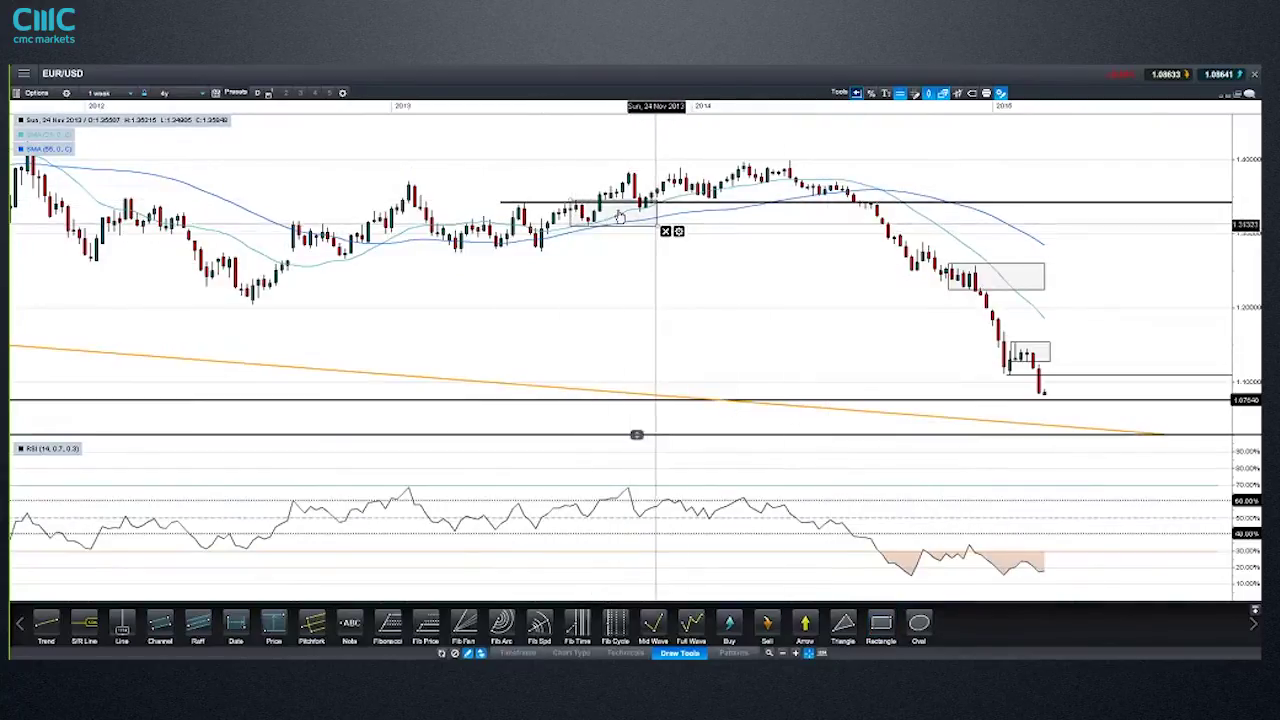
{"action": "left_click_drag", "start_coordinate": [500, 204], "coordinate": [641, 208]}
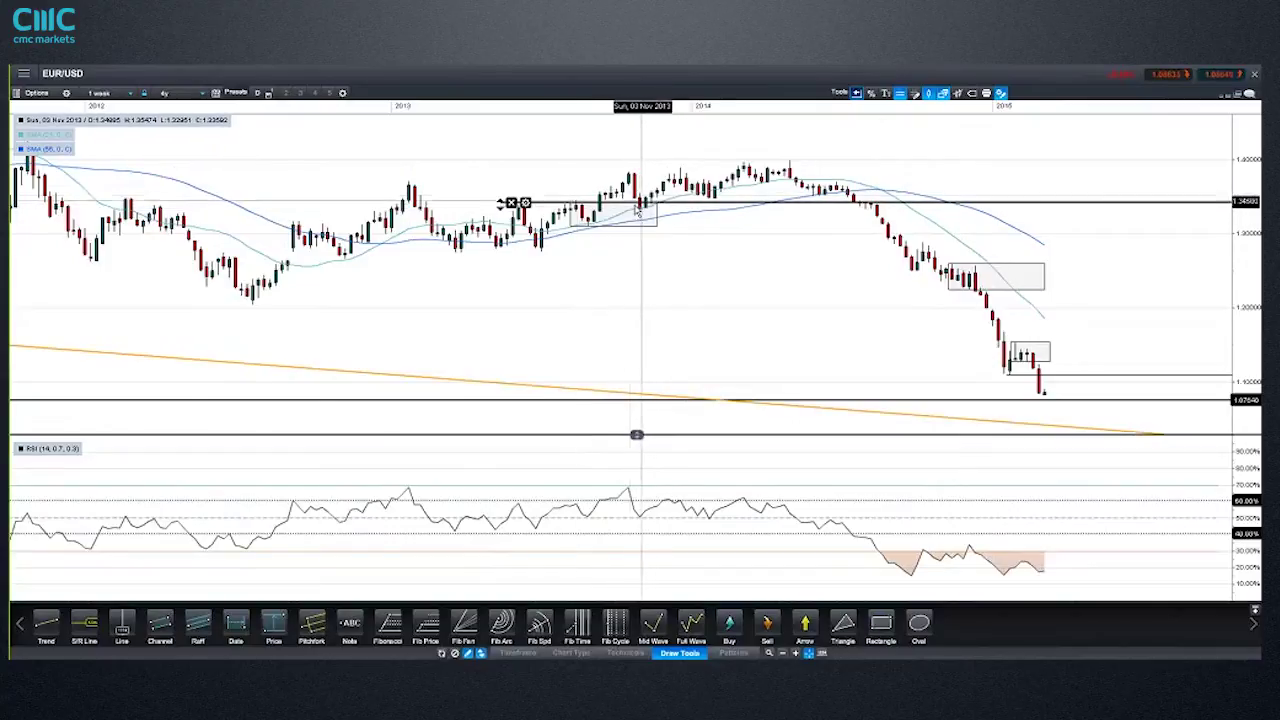
{"action": "left_click_drag", "start_coordinate": [643, 213], "coordinate": [641, 212]}
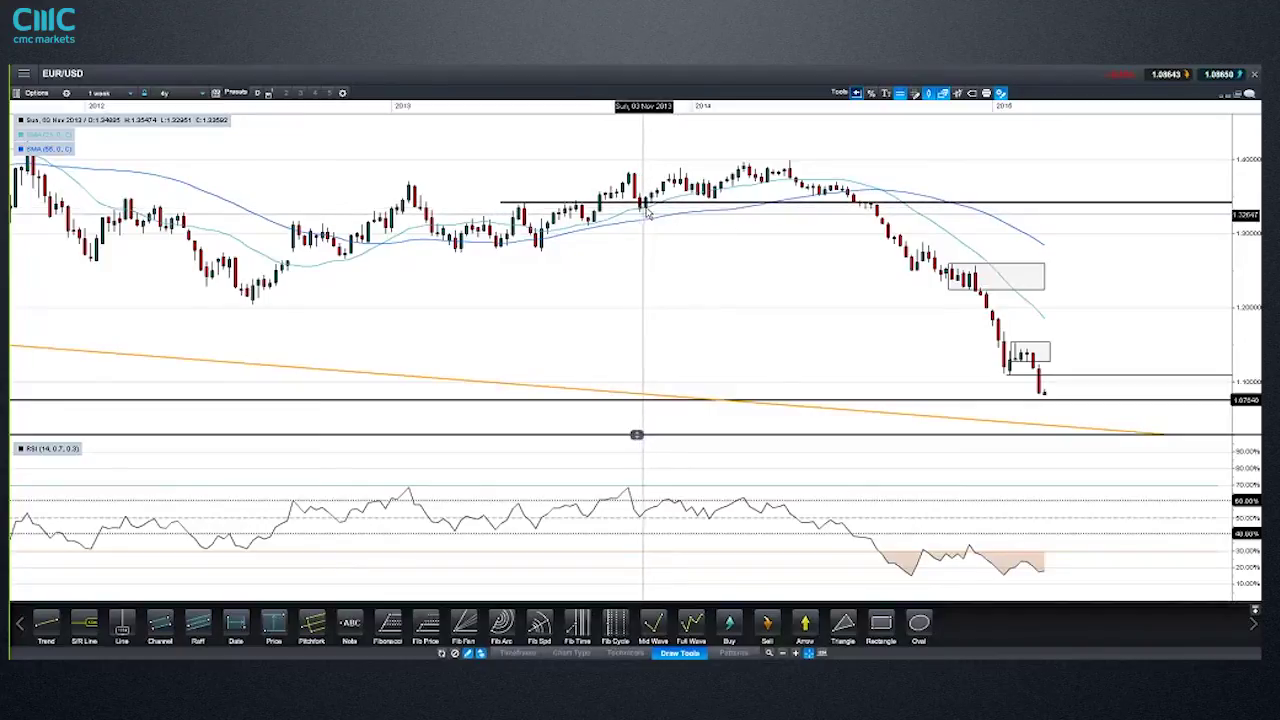
- Show EUR/USD with 1-day candles and check the latest price against the horizontal line under the lower consolidation box
{"action": "left_click", "coordinate": [108, 93]}
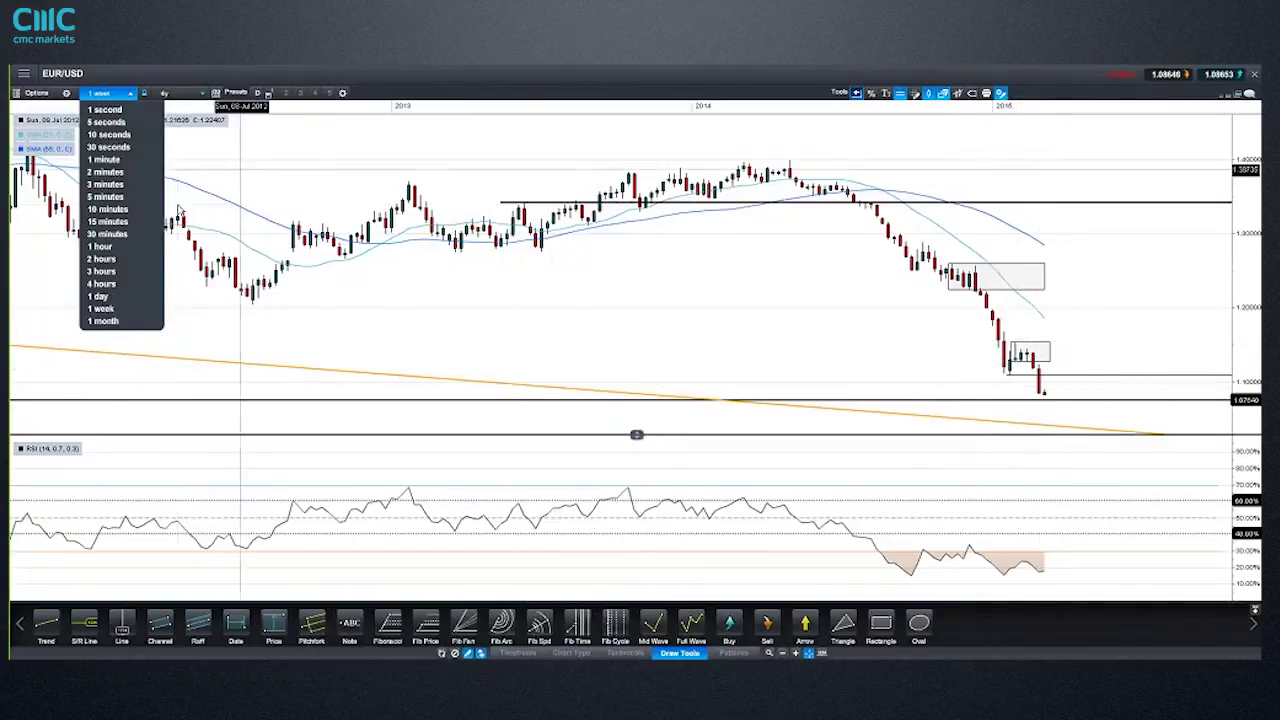
{"action": "left_click", "coordinate": [128, 296]}
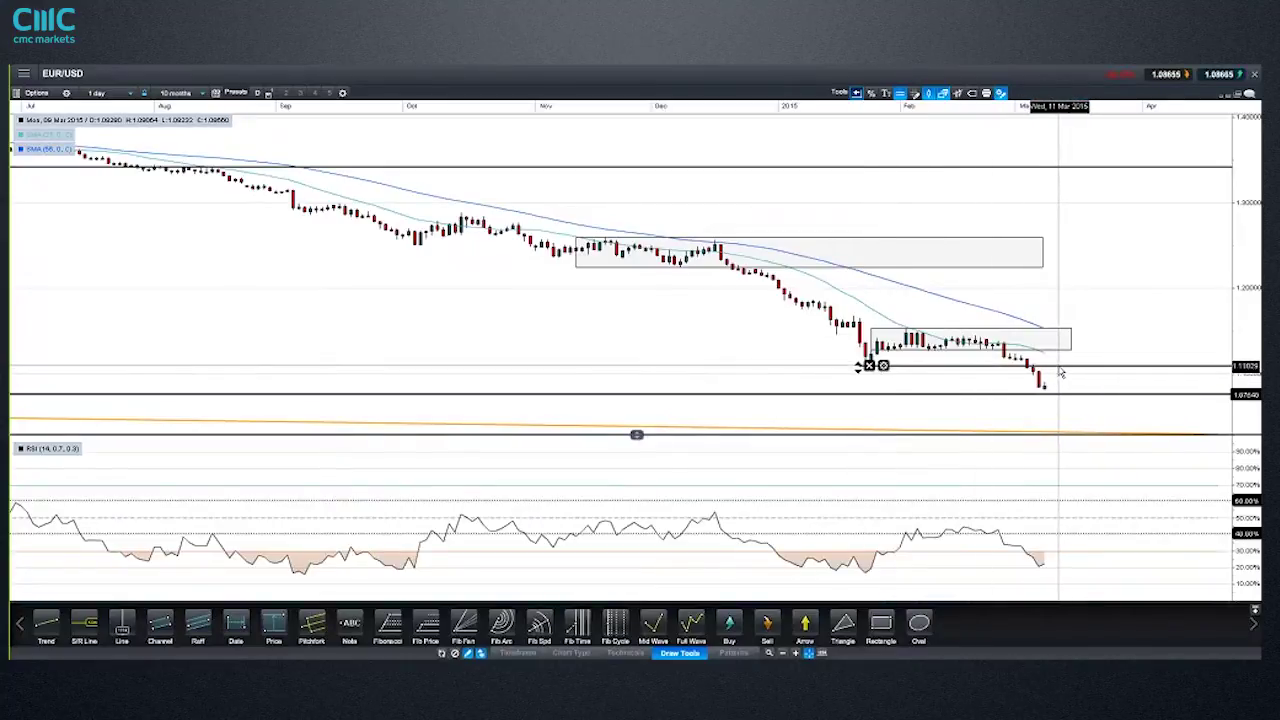
{"action": "left_click_drag", "start_coordinate": [1062, 368], "coordinate": [1062, 366]}
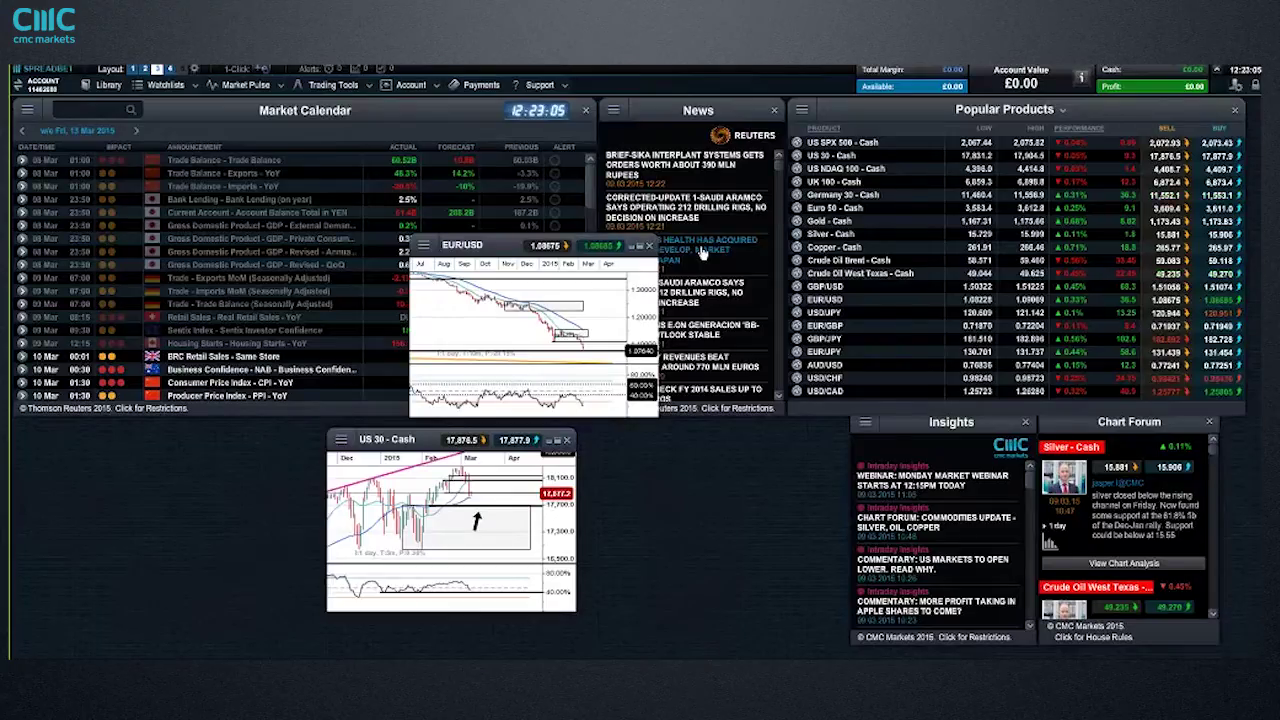
- Close the EUR/USD chart and open the saved USD/JPY chart from the product list, maximised on recent months
{"action": "left_click", "coordinate": [649, 245]}
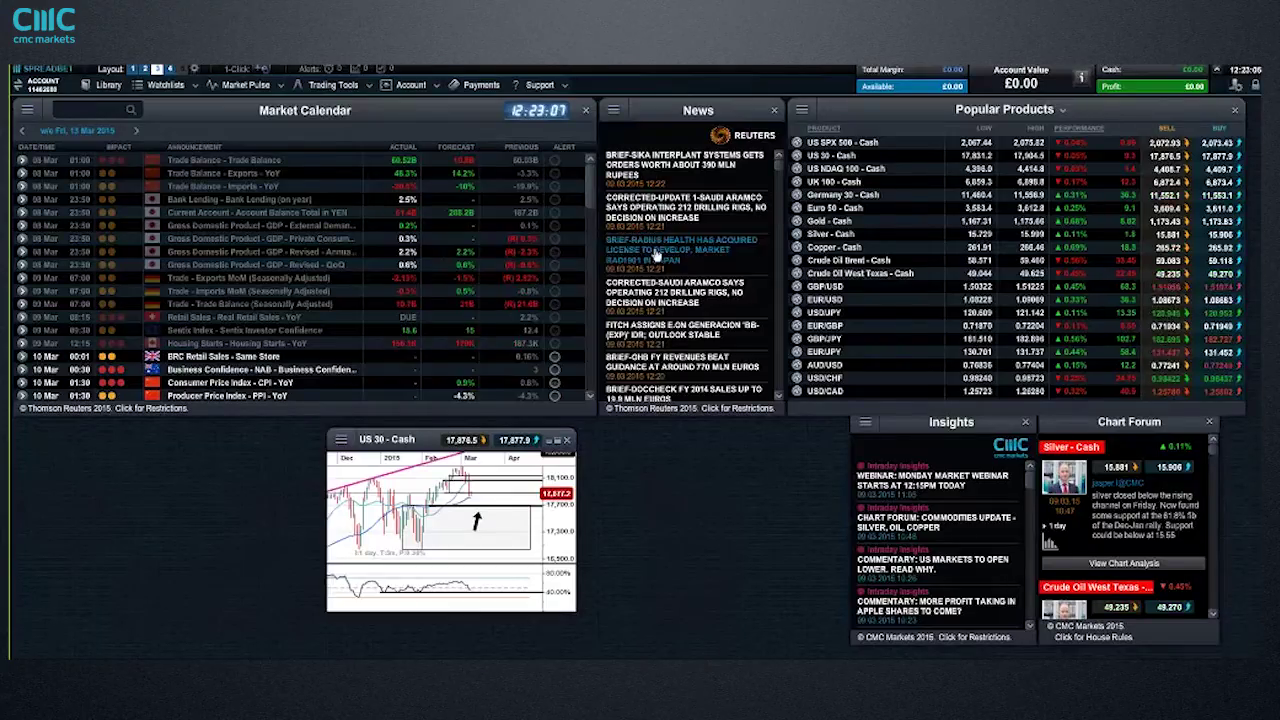
{"action": "right_click", "coordinate": [803, 313]}
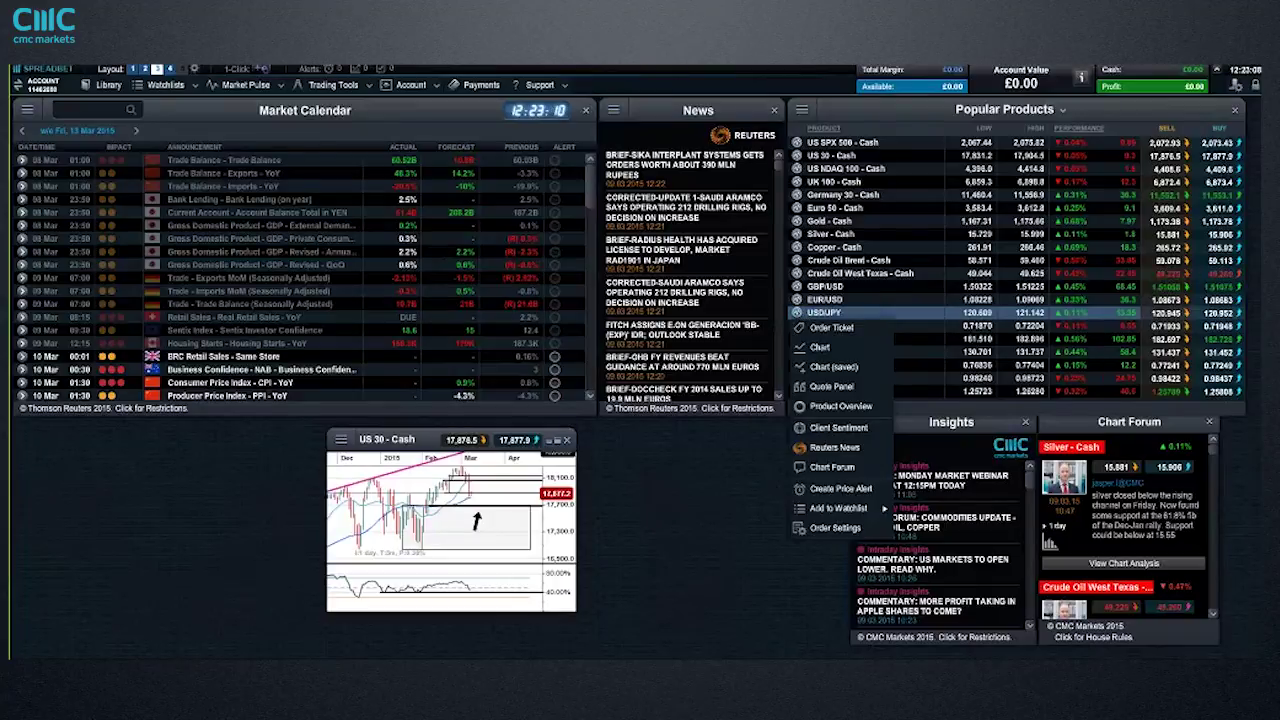
{"action": "left_click", "coordinate": [867, 374]}
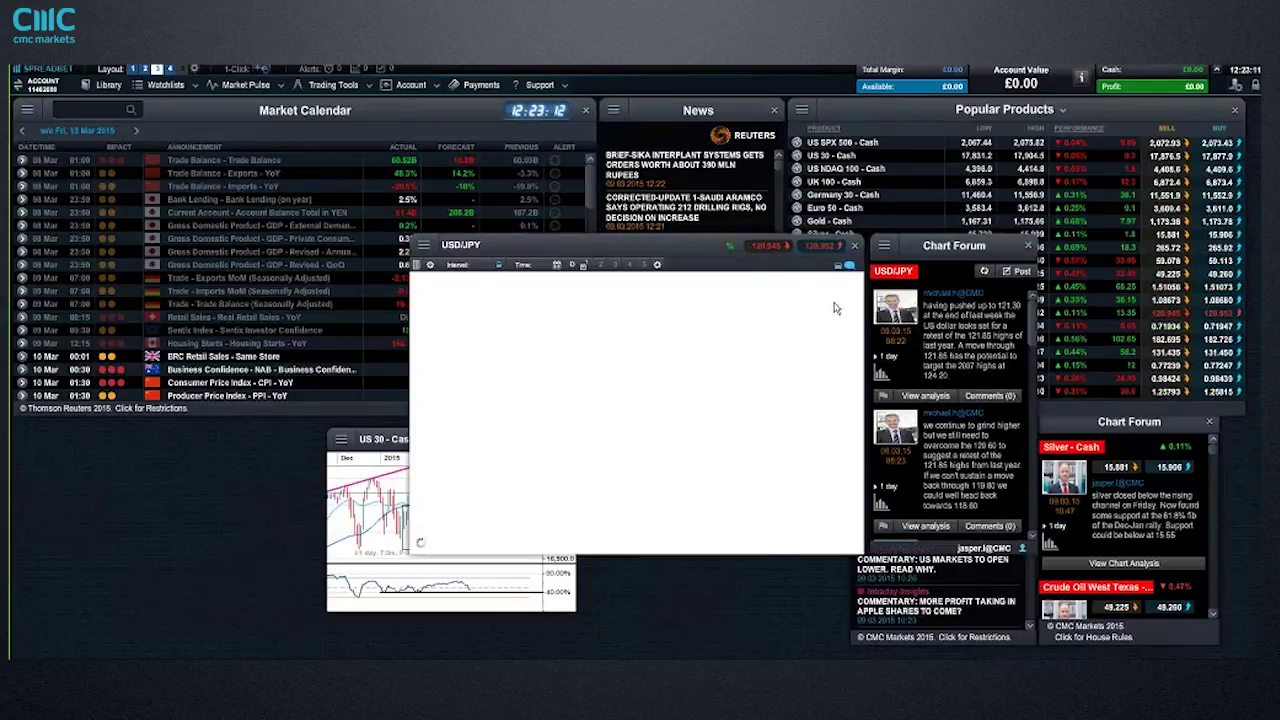
{"action": "left_click", "coordinate": [839, 268]}
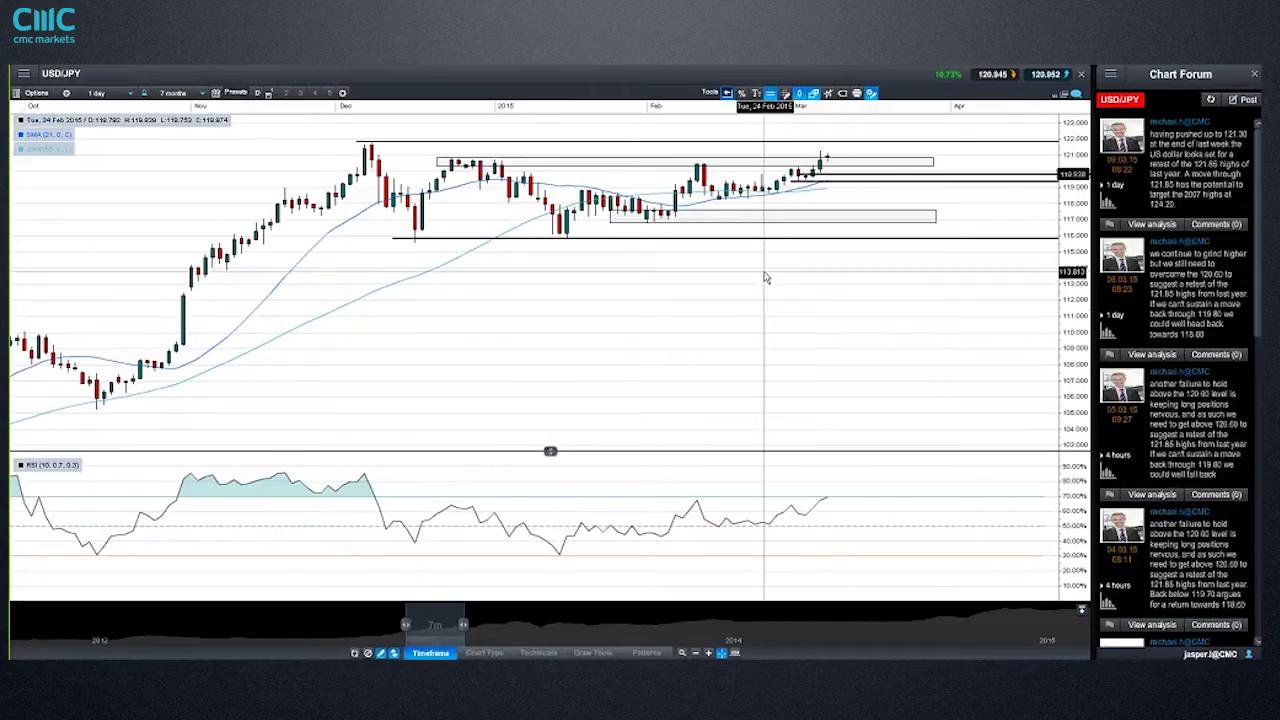
{"action": "scroll", "coordinate": [766, 274], "scroll_direction": "up", "scroll_amount": 2}
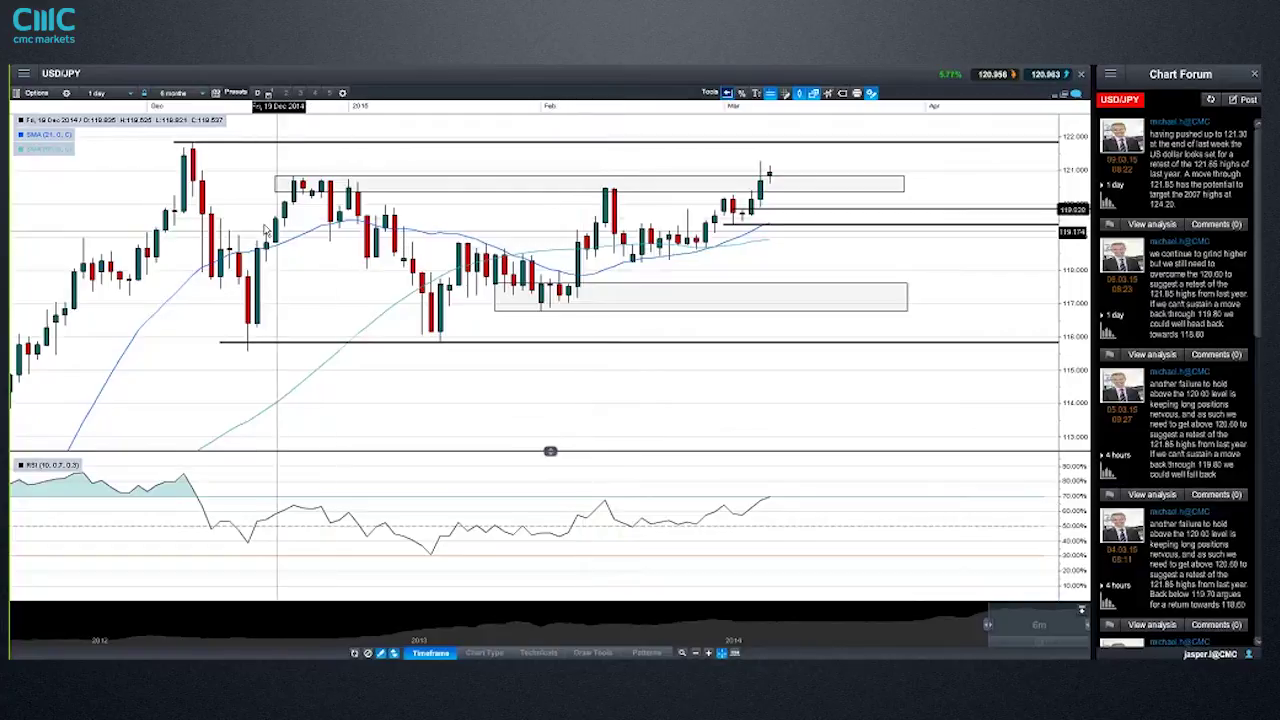
- Set the USD/JPY chart to the 1-week interval and examine the rally and the sideways range since late 2014
{"action": "left_click", "coordinate": [106, 94]}
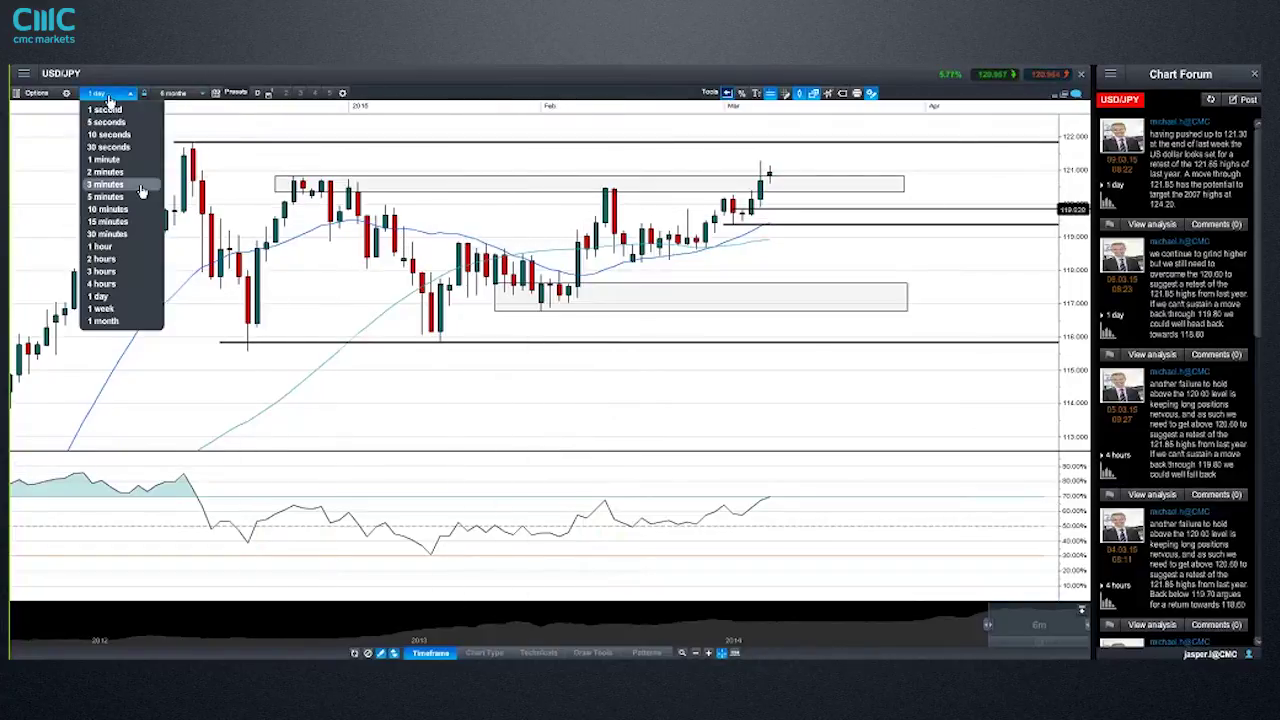
{"action": "left_click", "coordinate": [120, 310]}
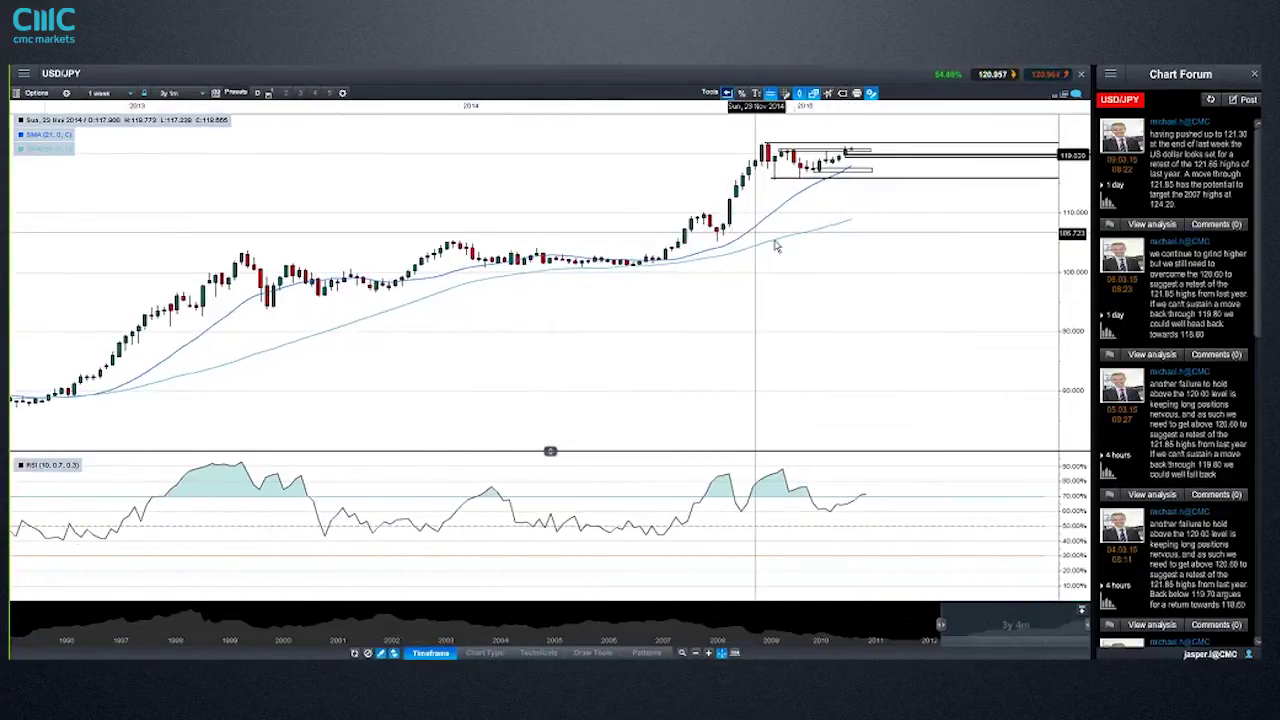
{"action": "scroll", "coordinate": [770, 248], "scroll_direction": "up", "scroll_amount": 5}
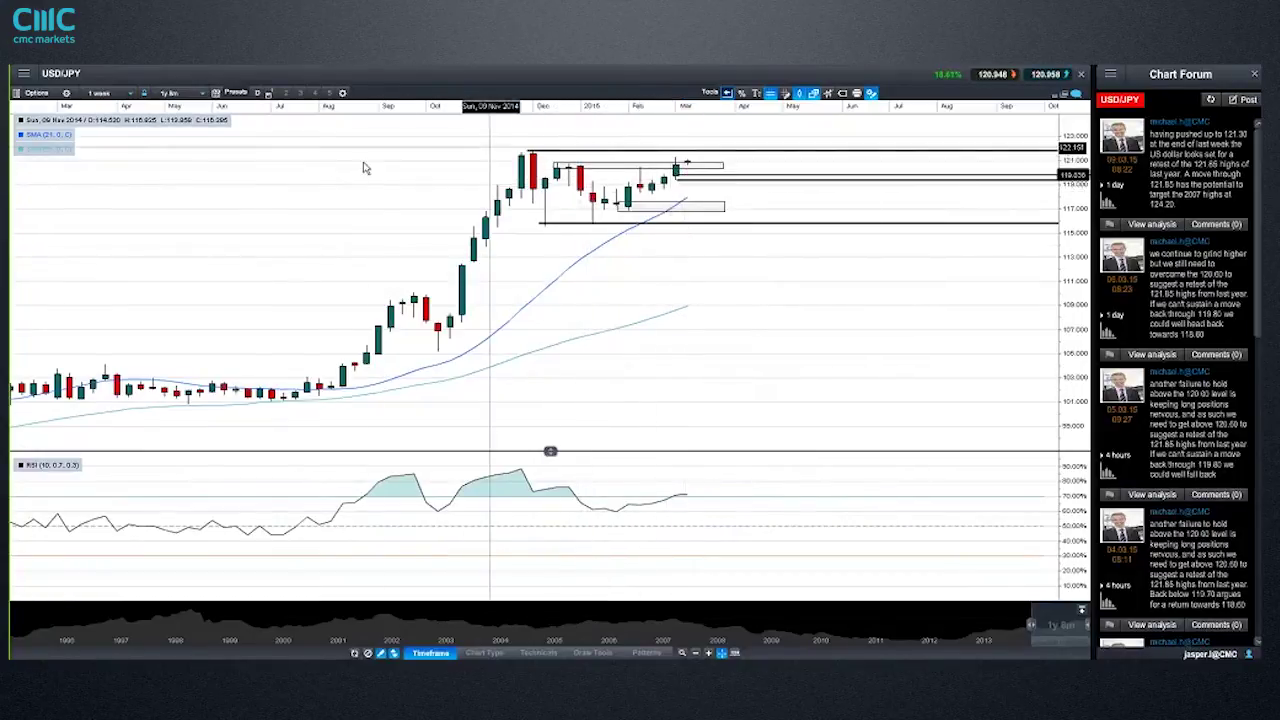
- Return the USD/JPY chart to the 1-day interval and inspect the March 2015 candles at the upper resistance box
{"action": "left_click", "coordinate": [108, 93]}
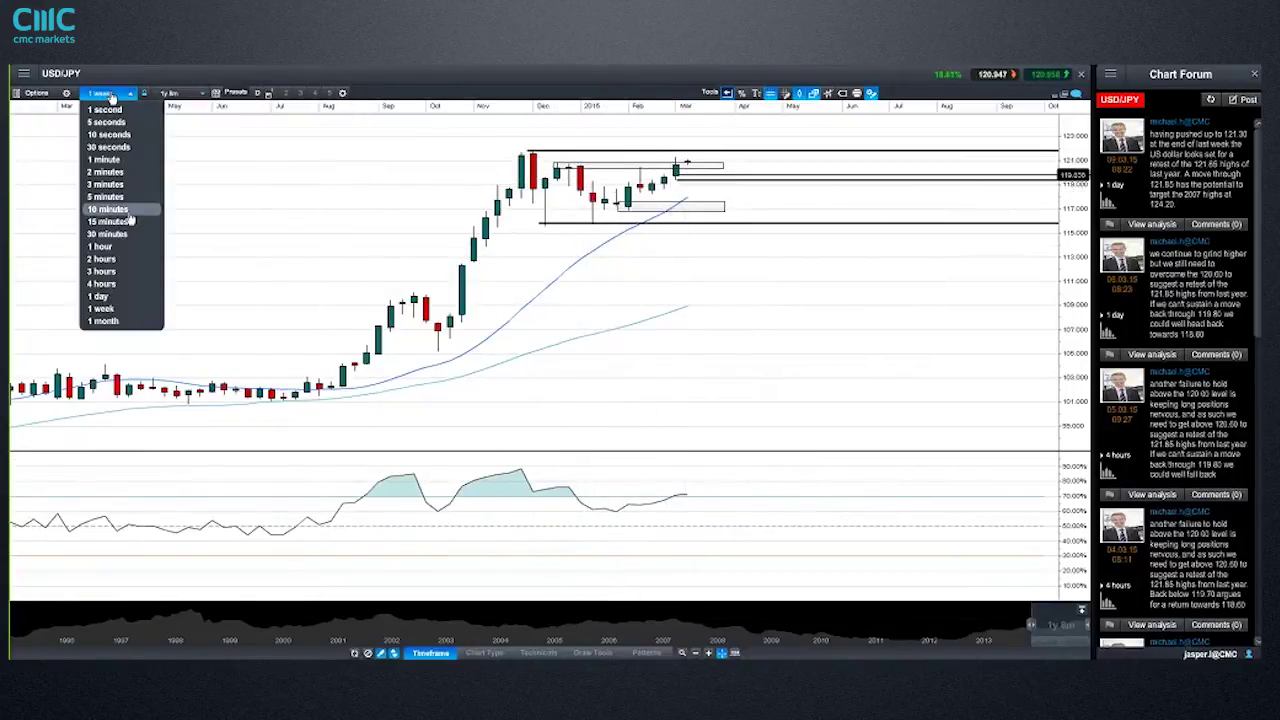
{"action": "left_click", "coordinate": [104, 297]}
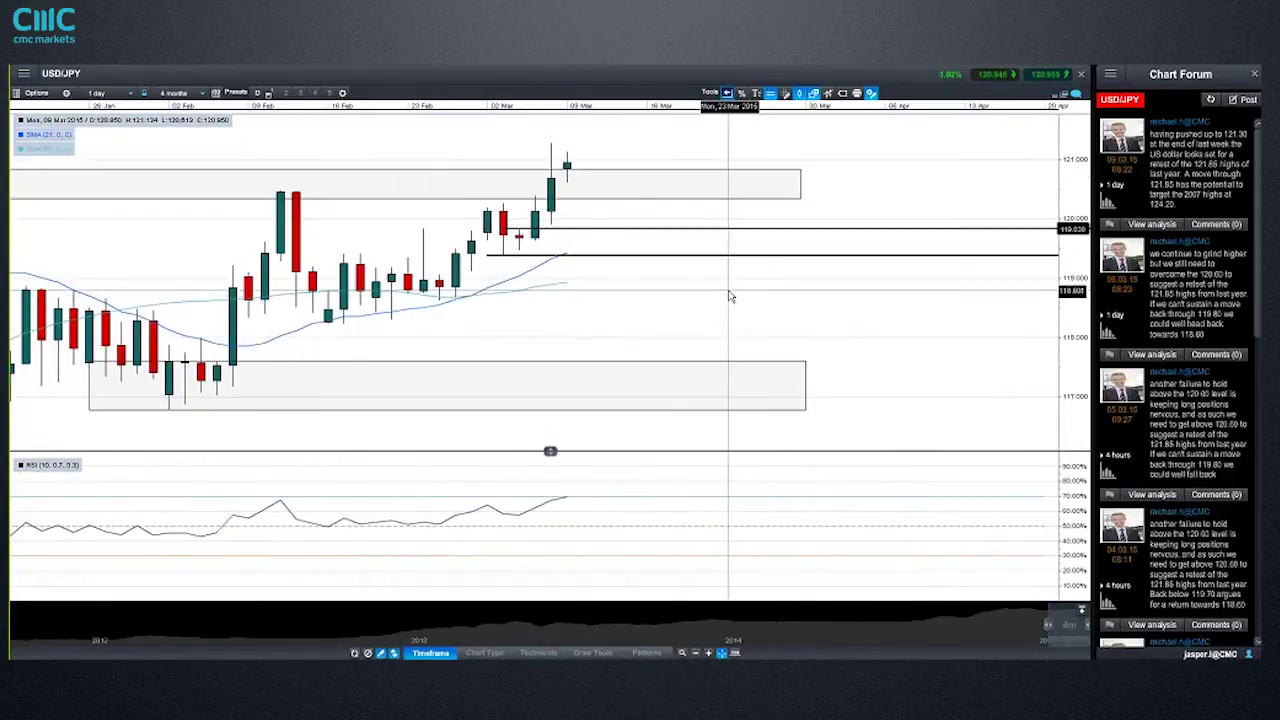
{"action": "scroll", "coordinate": [730, 297], "scroll_direction": "down", "scroll_amount": 2}
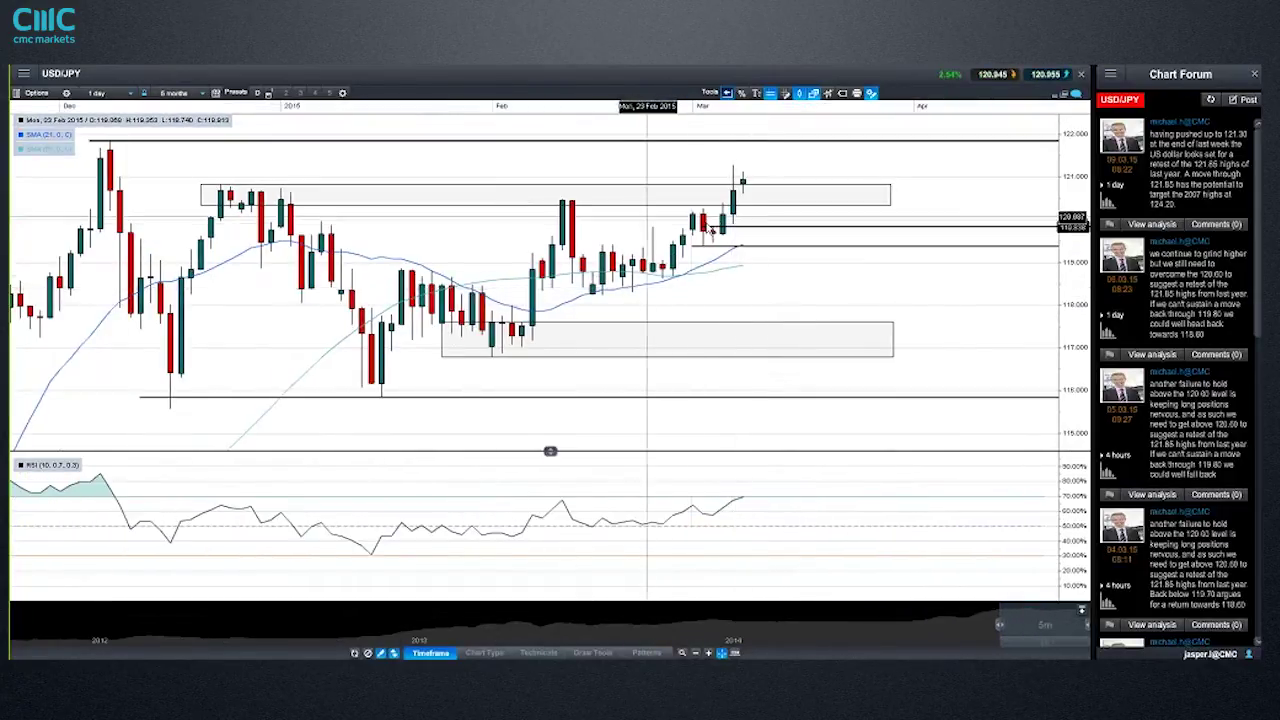
{"action": "left_click", "coordinate": [741, 189]}
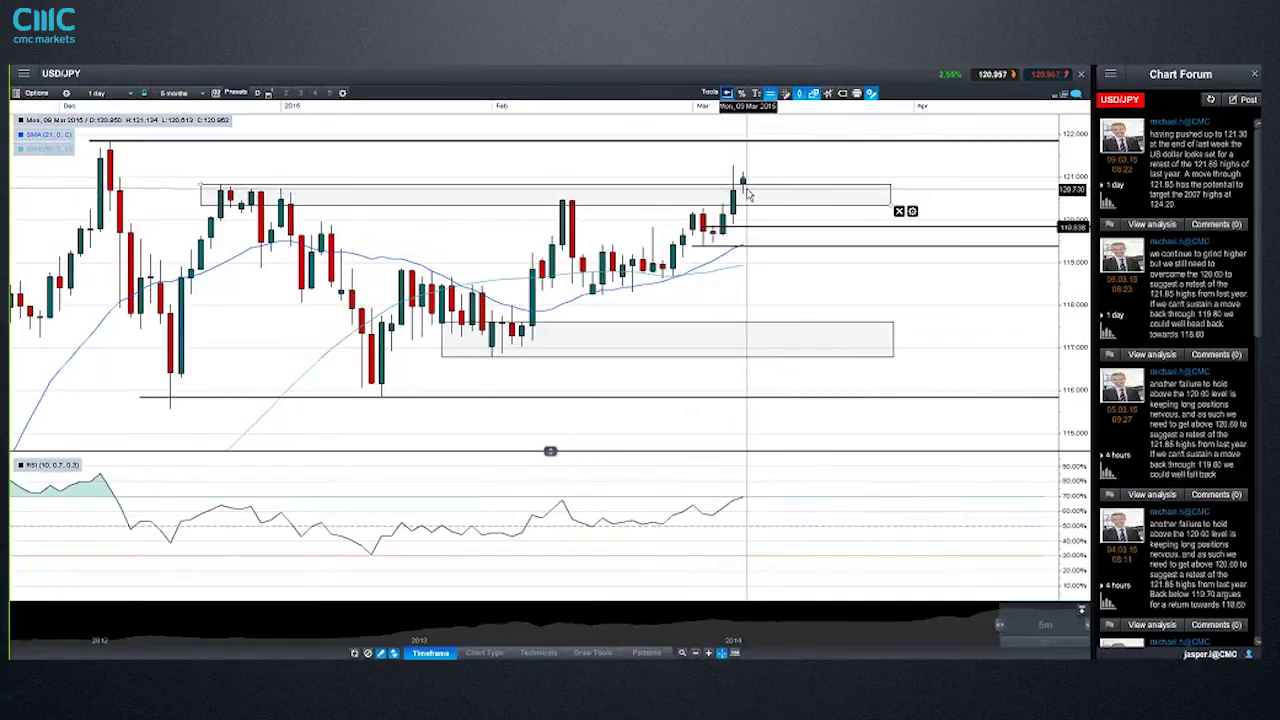
{"action": "left_click", "coordinate": [748, 196]}
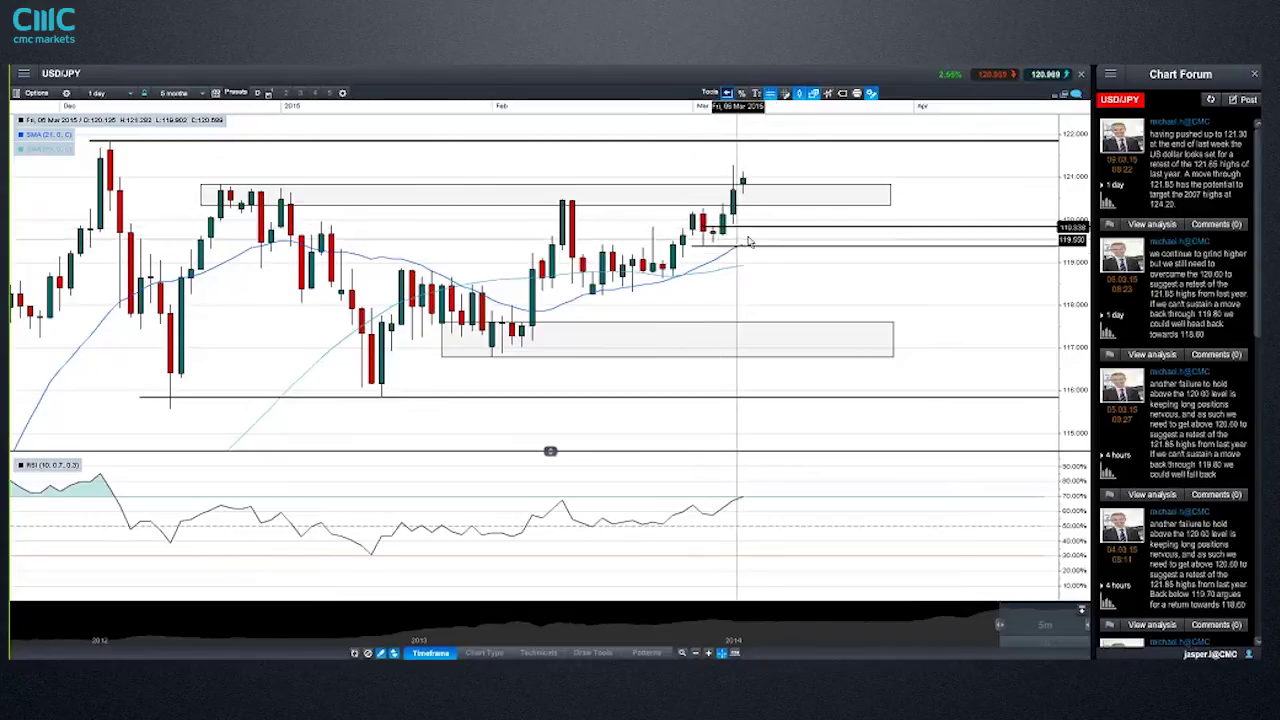
- Check the latest USD/JPY daily candles against the upper resistance box and the horizontal line at the December 2014 high
{"action": "mouse_move", "coordinate": [745, 233]}
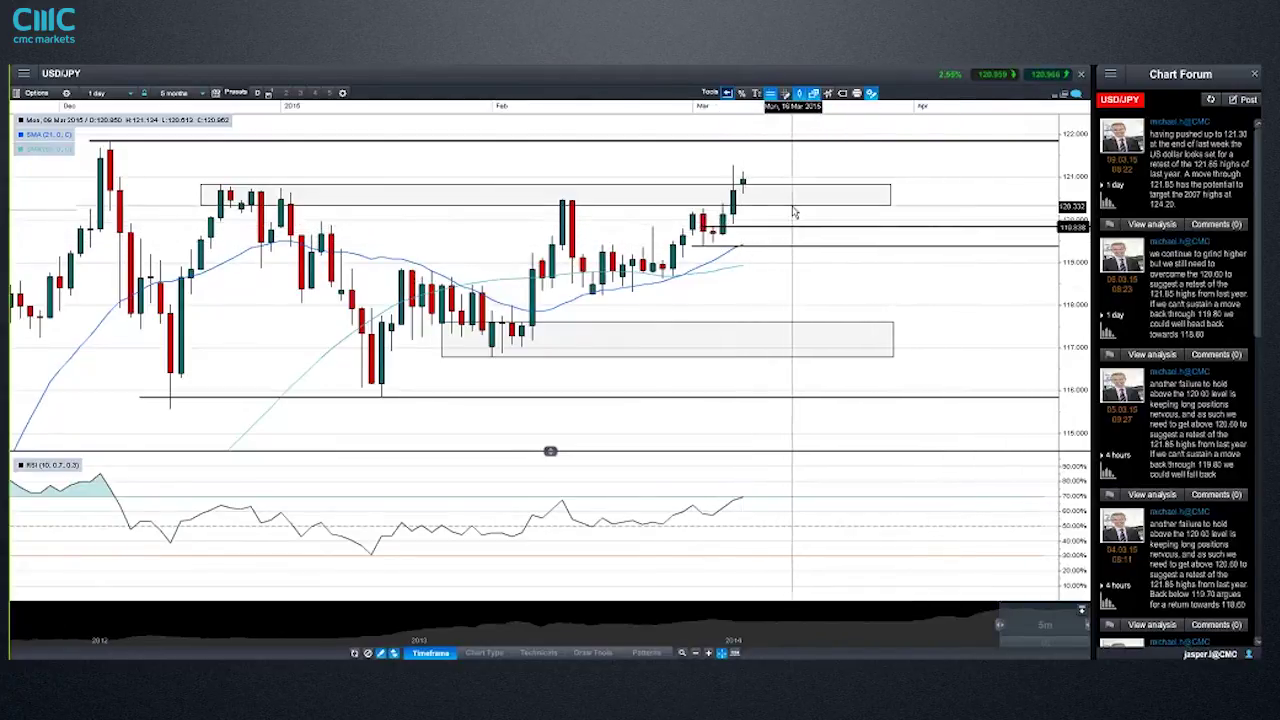
{"action": "mouse_move", "coordinate": [300, 193]}
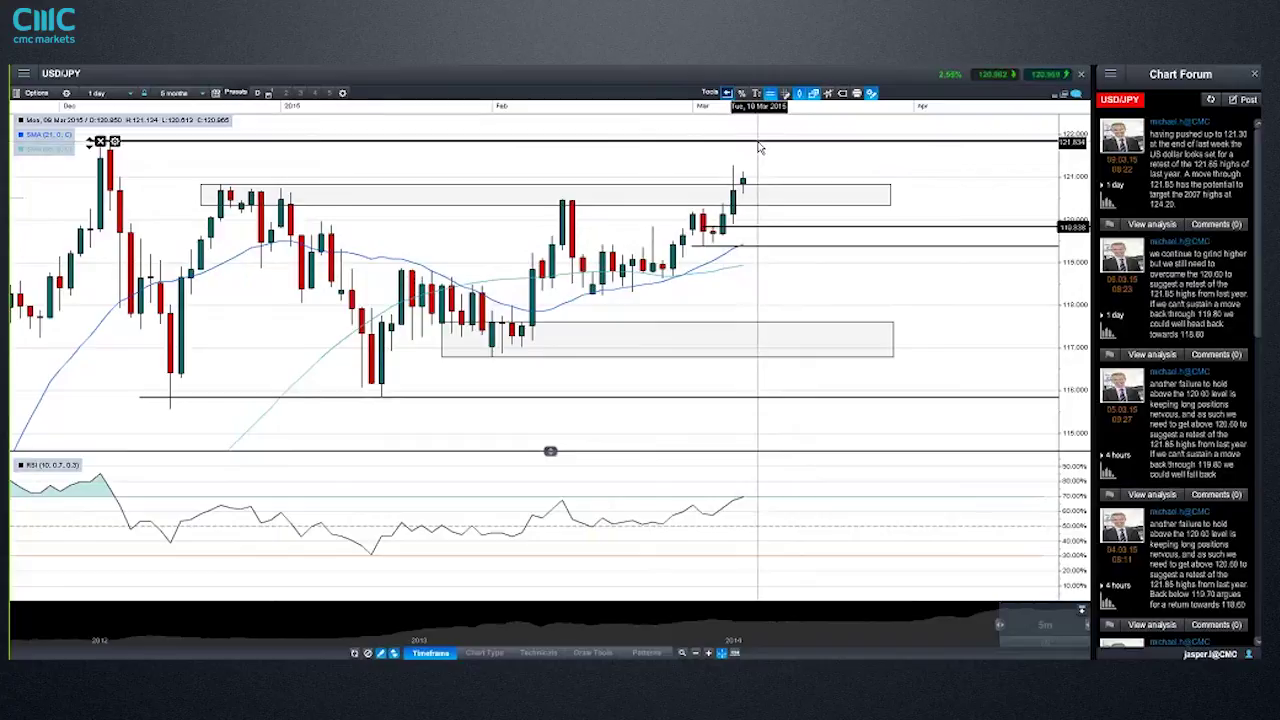
{"action": "left_click_drag", "start_coordinate": [754, 140], "coordinate": [751, 143]}
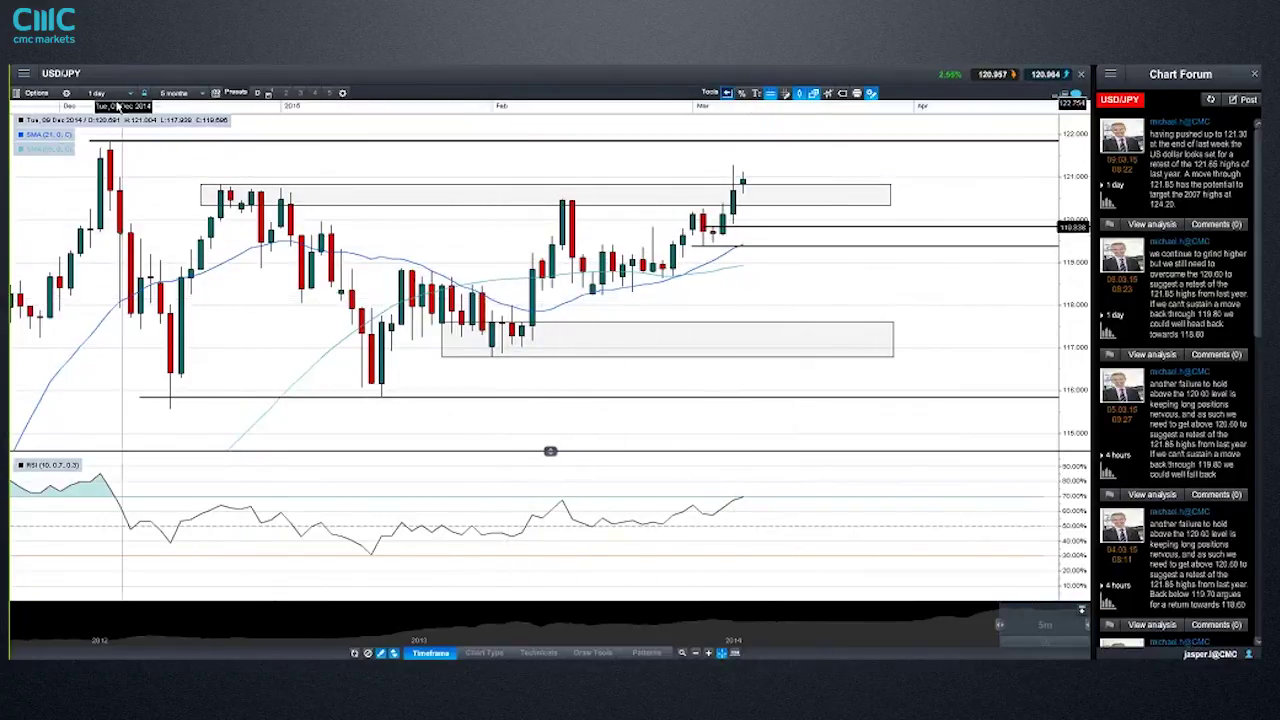
- Show USD/JPY with 1-week candles and compare the early 2015 candles with the range's horizontal lines and boxes
{"action": "left_click", "coordinate": [118, 94]}
{"action": "left_click", "coordinate": [123, 311]}
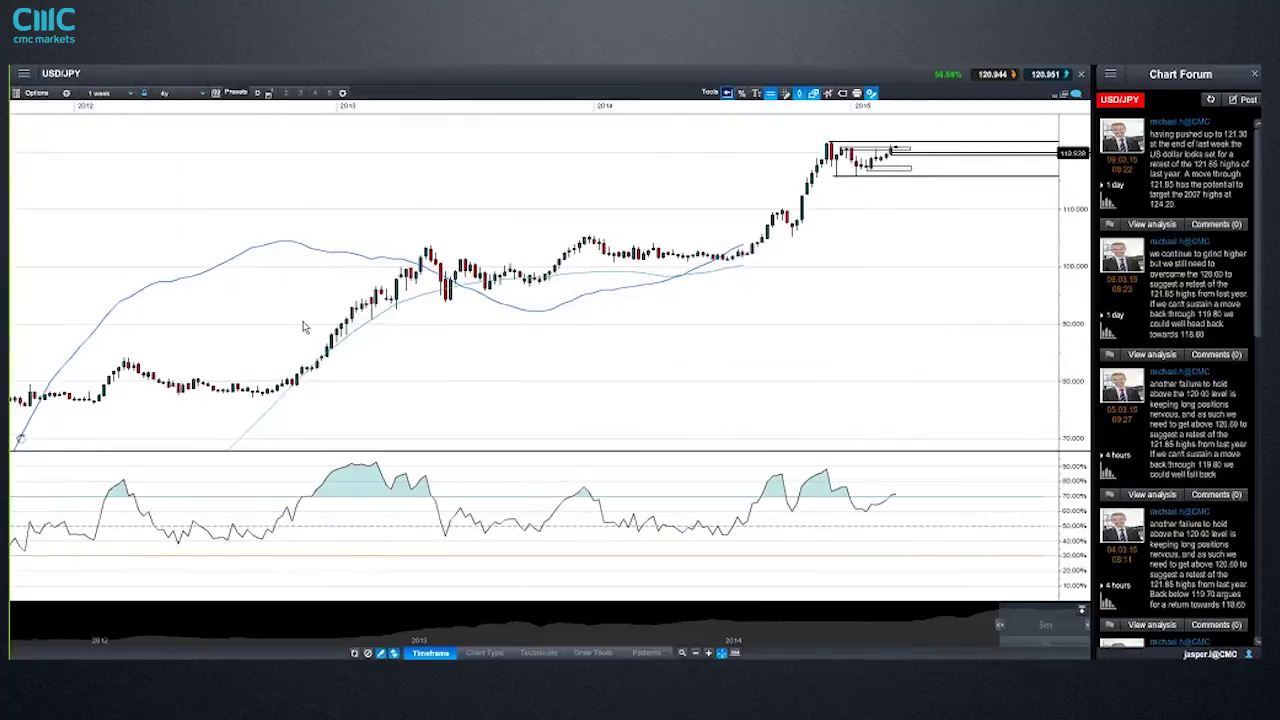
{"action": "scroll", "coordinate": [690, 276], "scroll_direction": "down", "scroll_amount": 2}
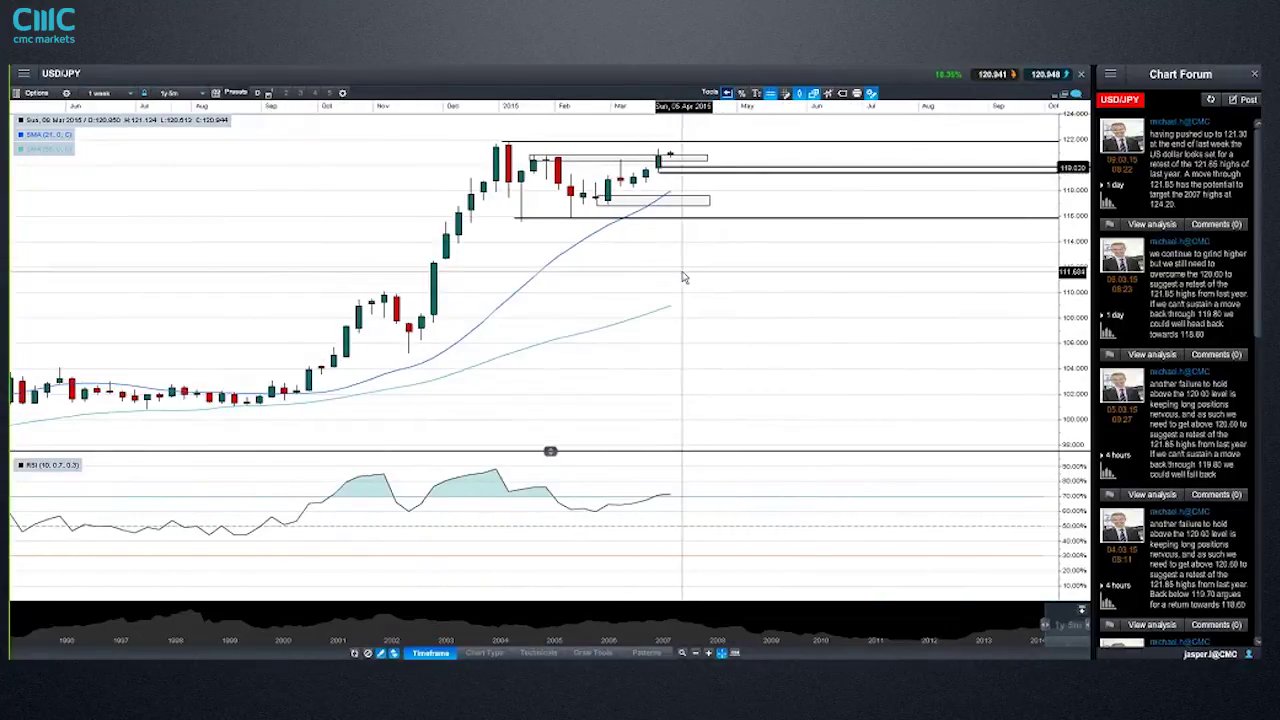
{"action": "left_click", "coordinate": [620, 165]}
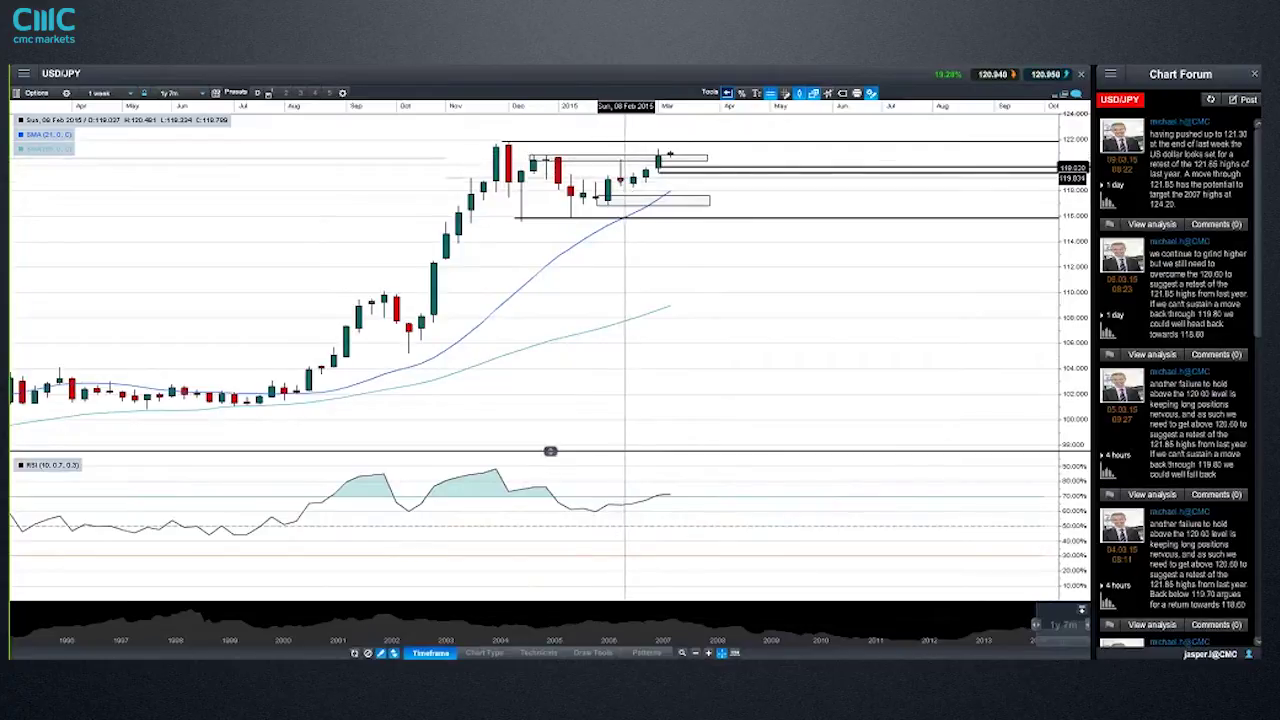
{"action": "left_click", "coordinate": [636, 216]}
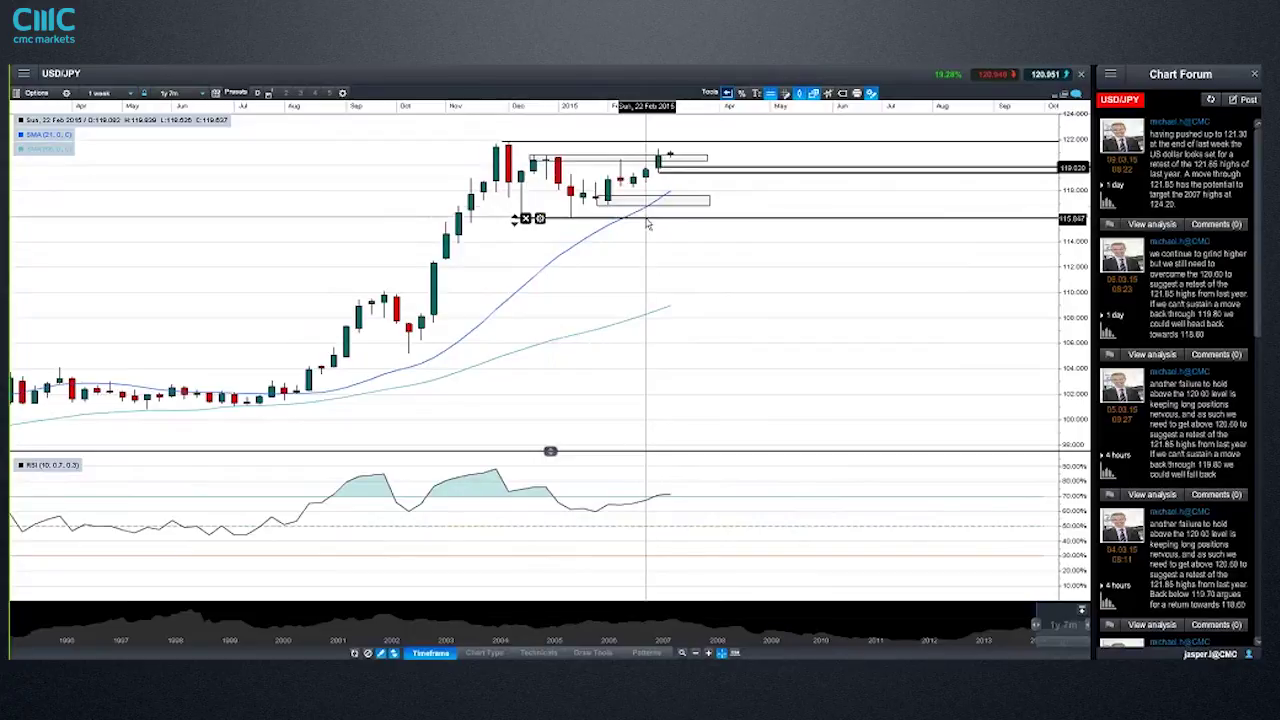
{"action": "left_click", "coordinate": [624, 190]}
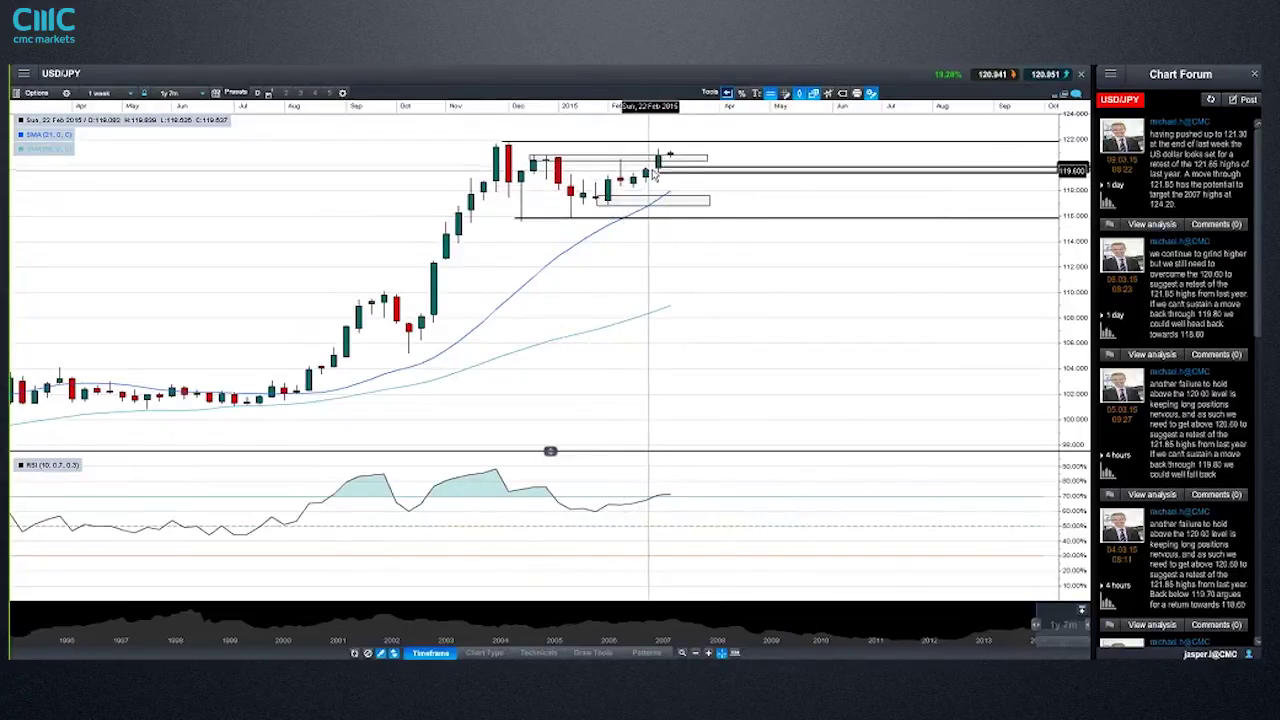
{"action": "mouse_move", "coordinate": [660, 172]}
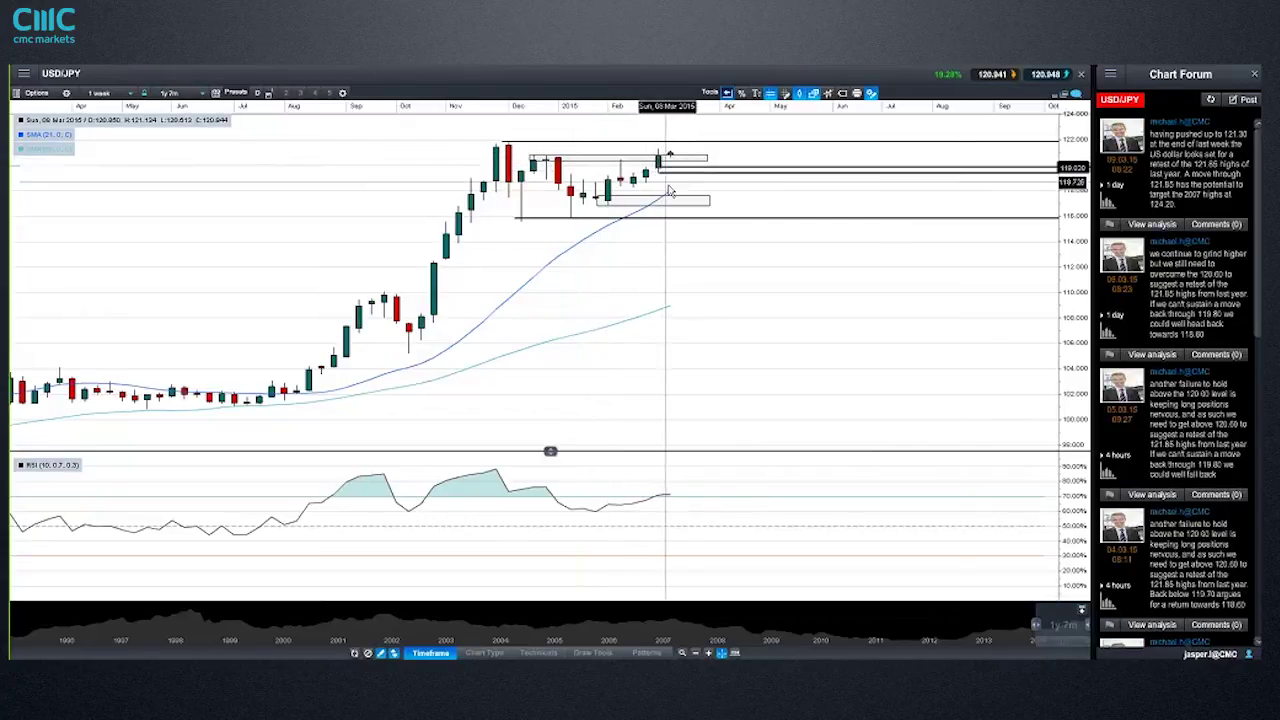
{"action": "scroll", "coordinate": [610, 215], "scroll_direction": "up", "scroll_amount": 1}
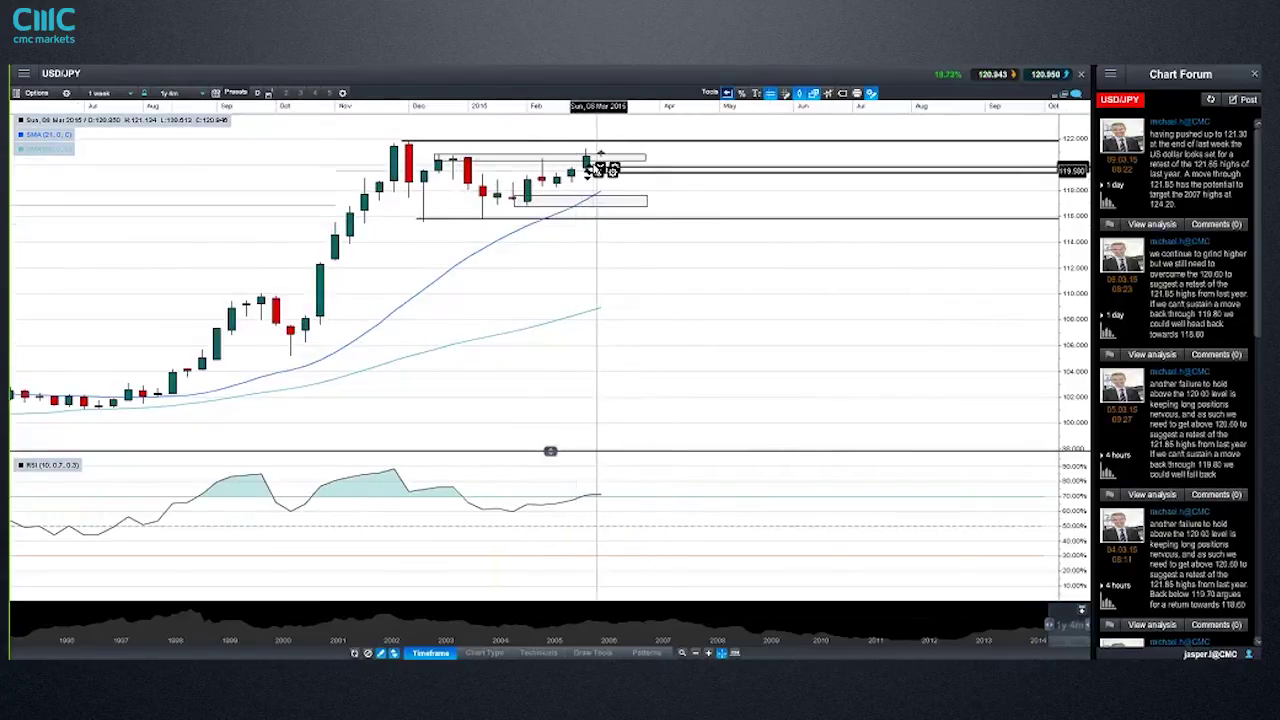
{"action": "mouse_move", "coordinate": [605, 147]}
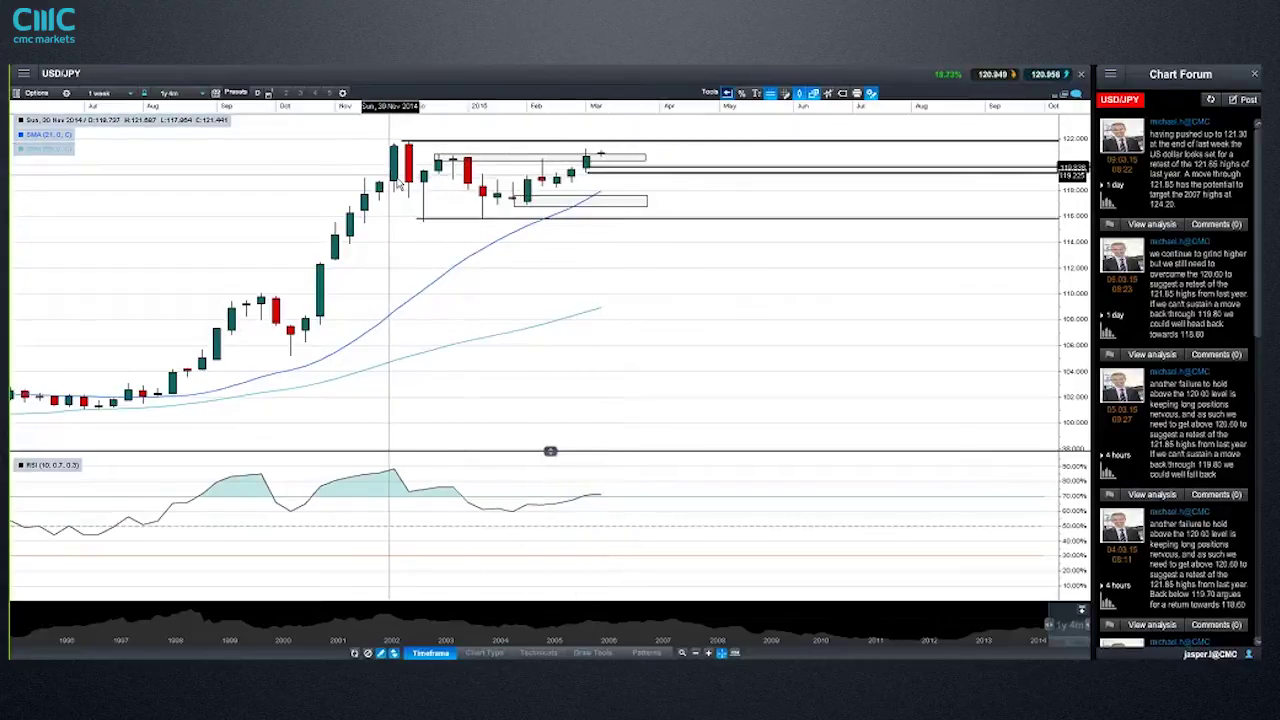
- Switch USD/JPY back to 1-day candles and check the latest price around the lower edge of the upper resistance box
{"action": "left_click", "coordinate": [102, 93]}
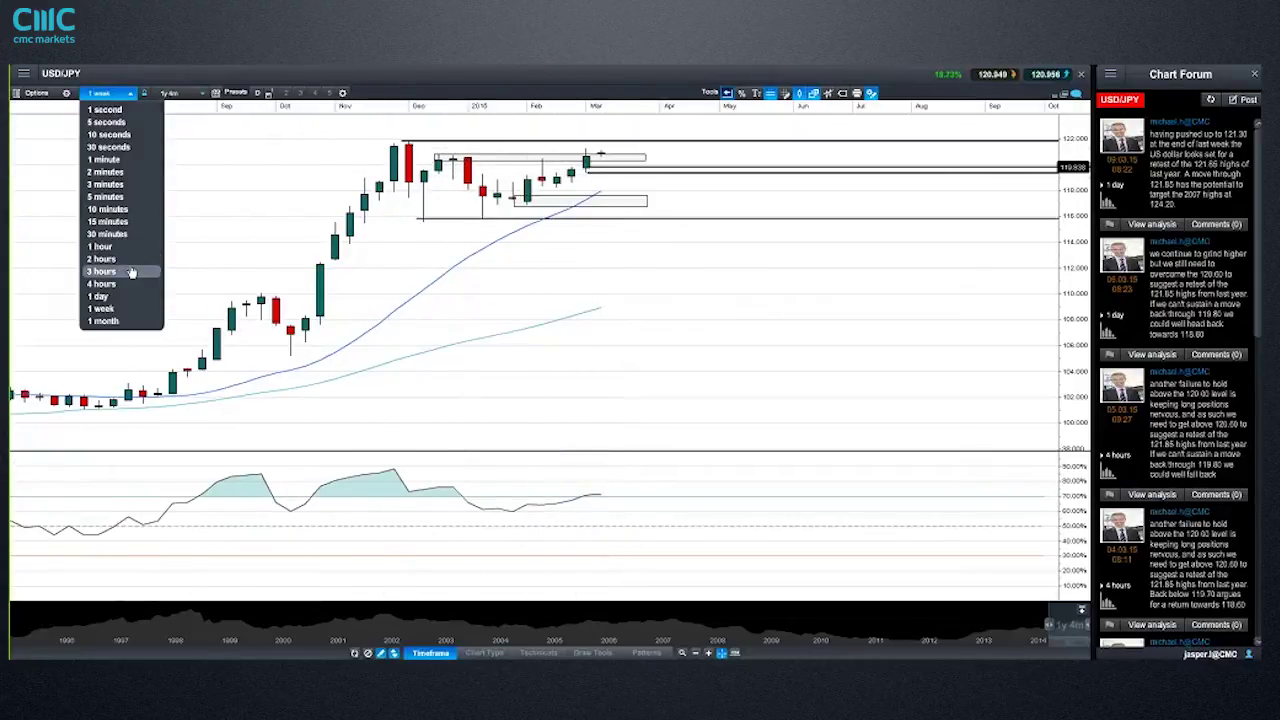
{"action": "left_click", "coordinate": [117, 298]}
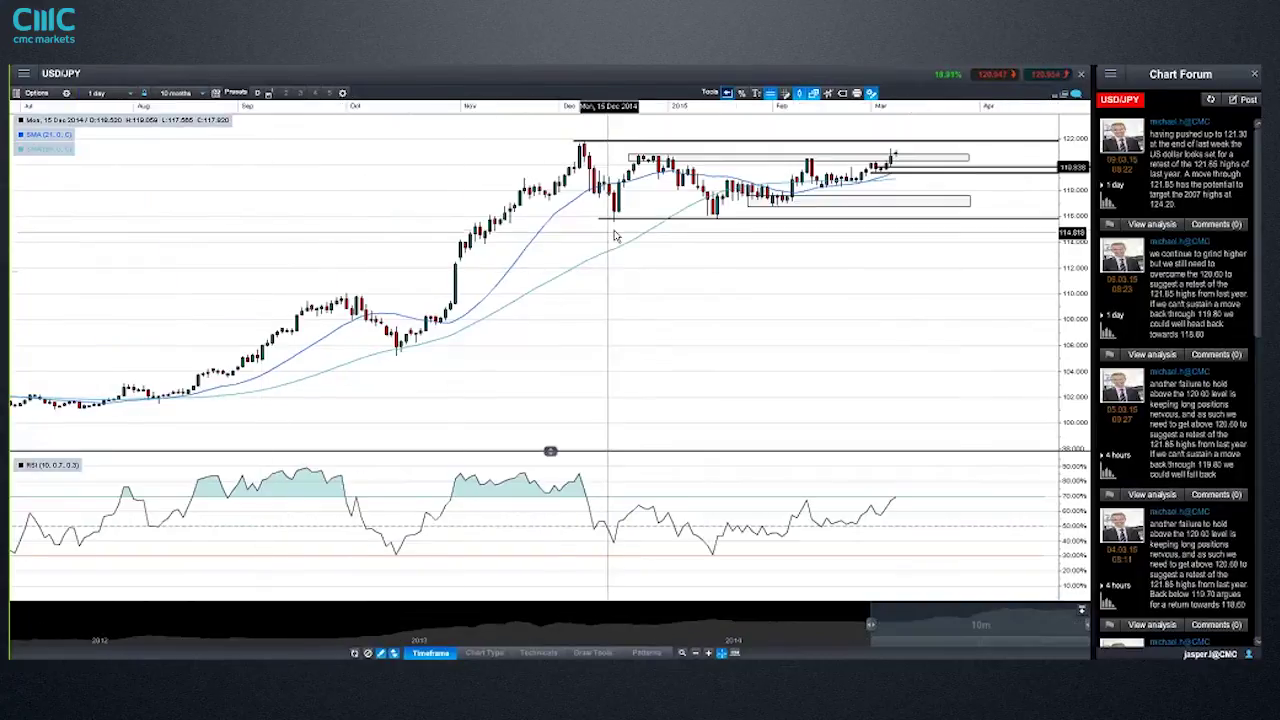
{"action": "scroll", "coordinate": [608, 170], "scroll_direction": "up", "scroll_amount": 5}
{"action": "scroll", "coordinate": [716, 203], "scroll_direction": "up", "scroll_amount": 1}
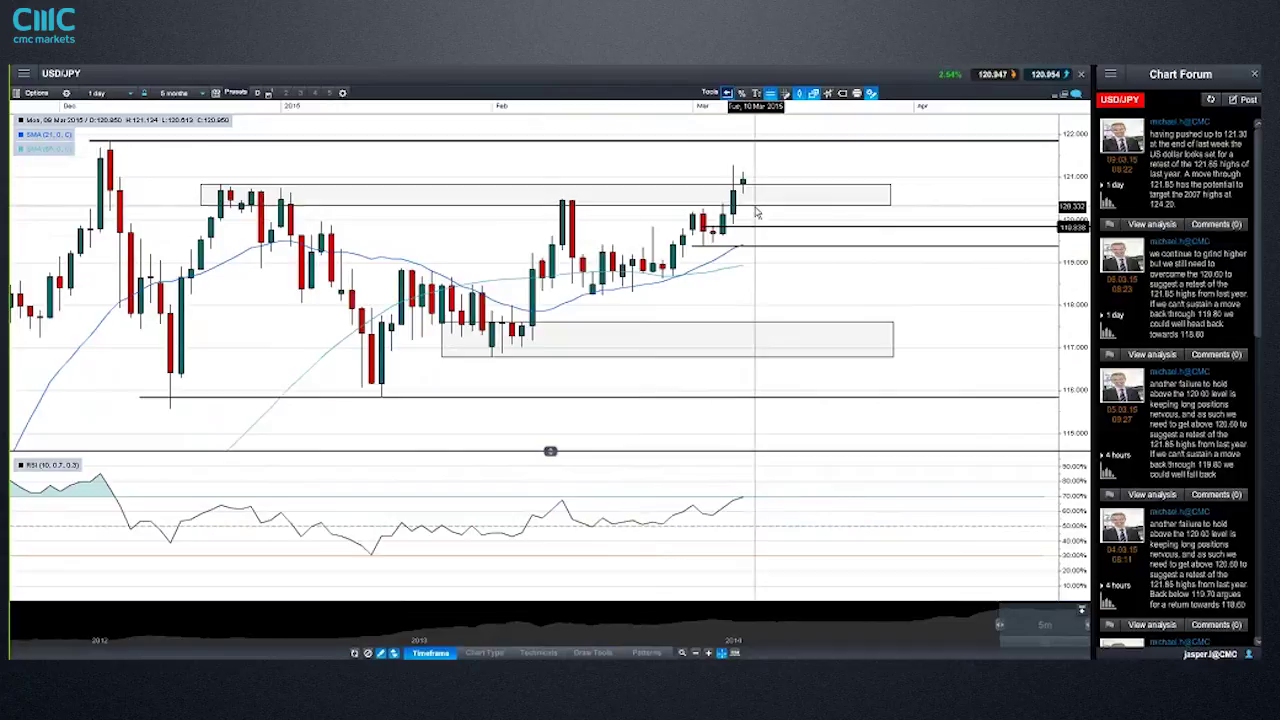
{"action": "mouse_move", "coordinate": [746, 207]}
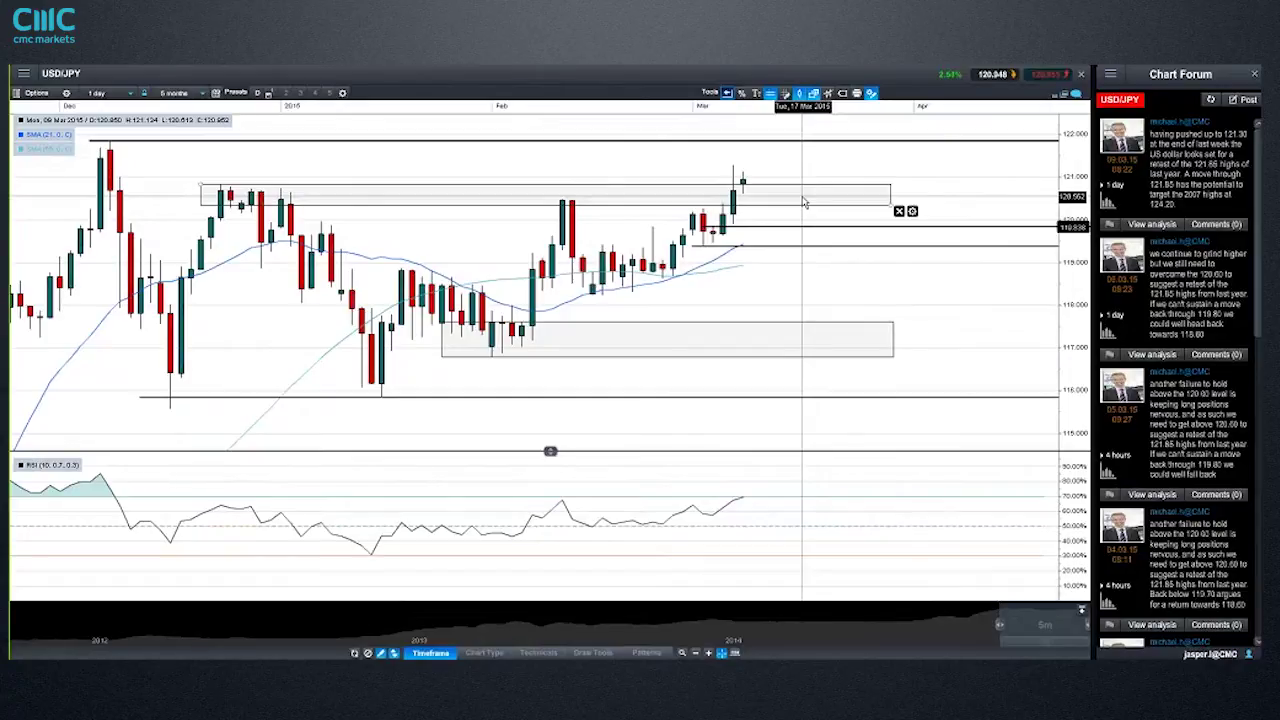
- Close the USD/JPY chart and open the GBP/USD chart from the product list, maximised with its Chart Forum posts and focused on recent months
{"action": "left_click", "coordinate": [1083, 76]}
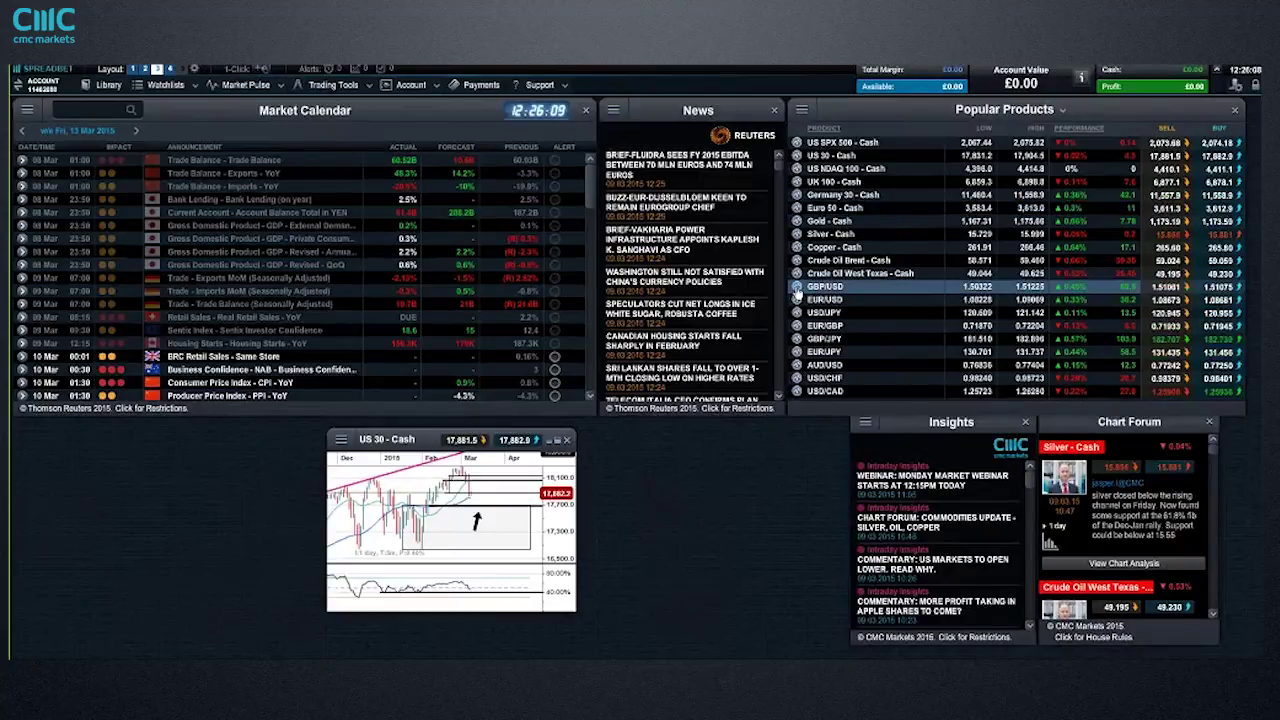
{"action": "right_click", "coordinate": [800, 288]}
{"action": "left_click", "coordinate": [848, 341]}
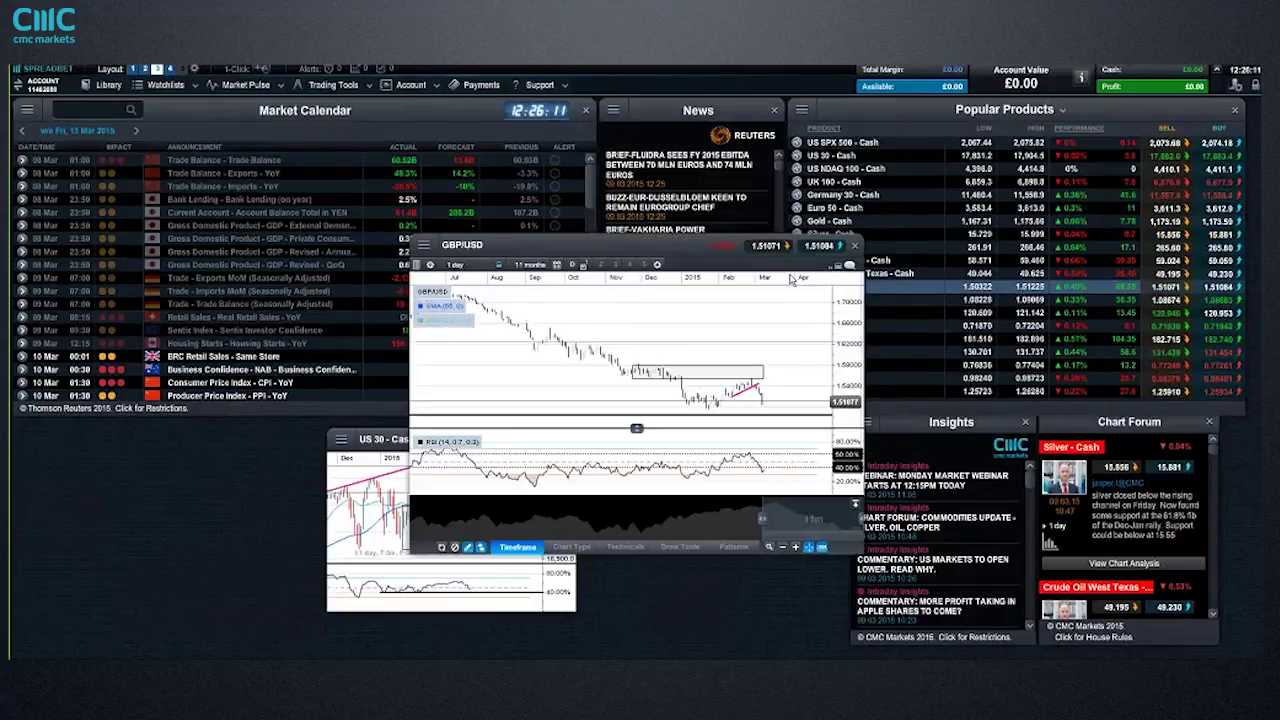
{"action": "left_click", "coordinate": [849, 265]}
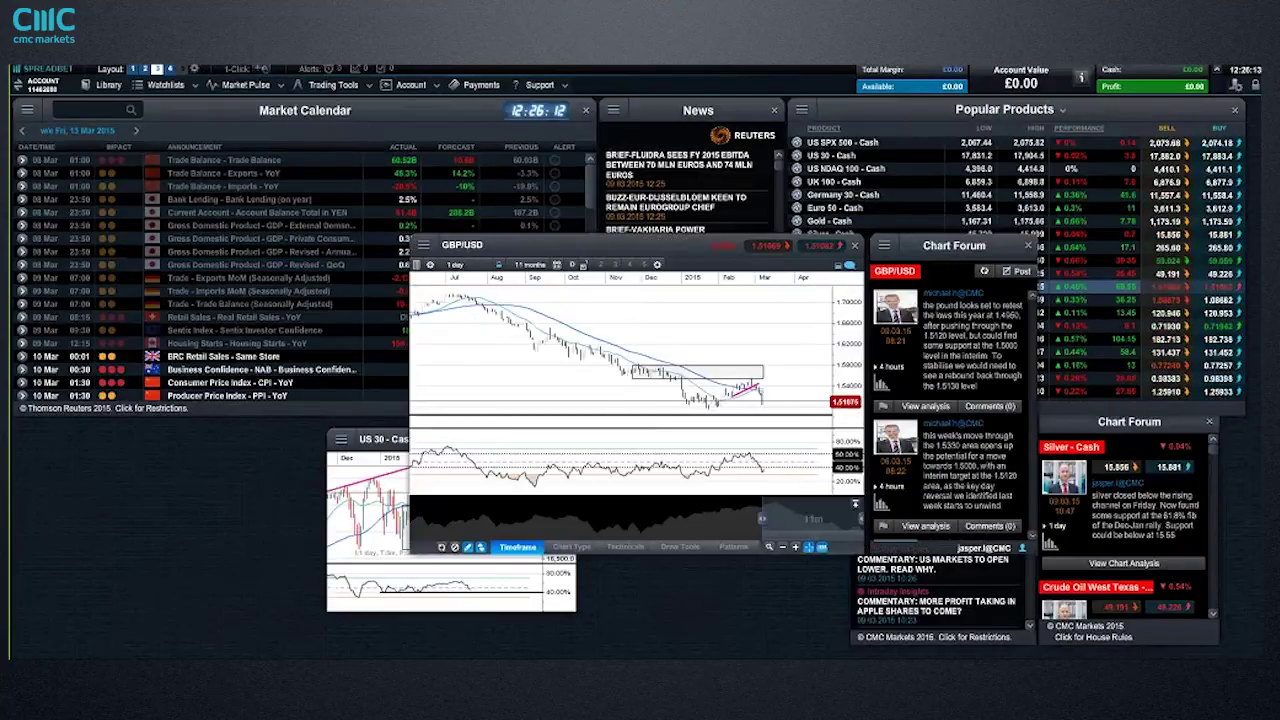
{"action": "left_click", "coordinate": [838, 266]}
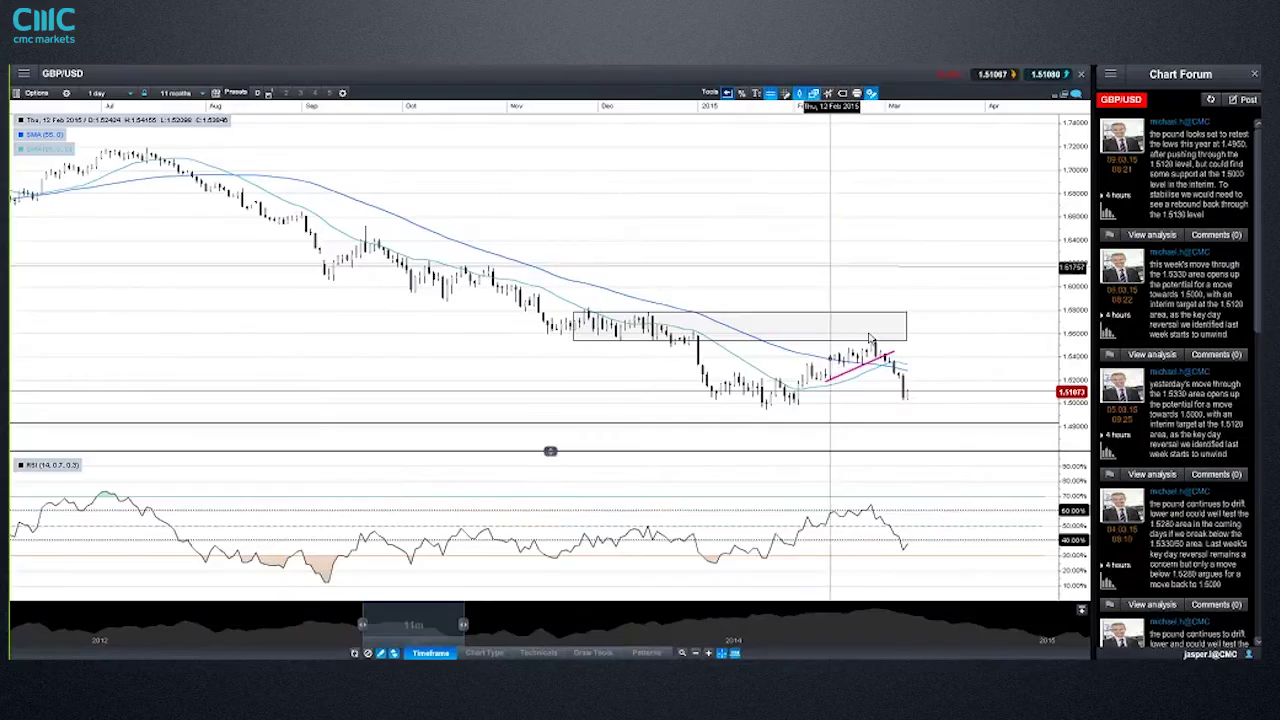
{"action": "scroll", "coordinate": [900, 333], "scroll_direction": "up", "scroll_amount": 2}
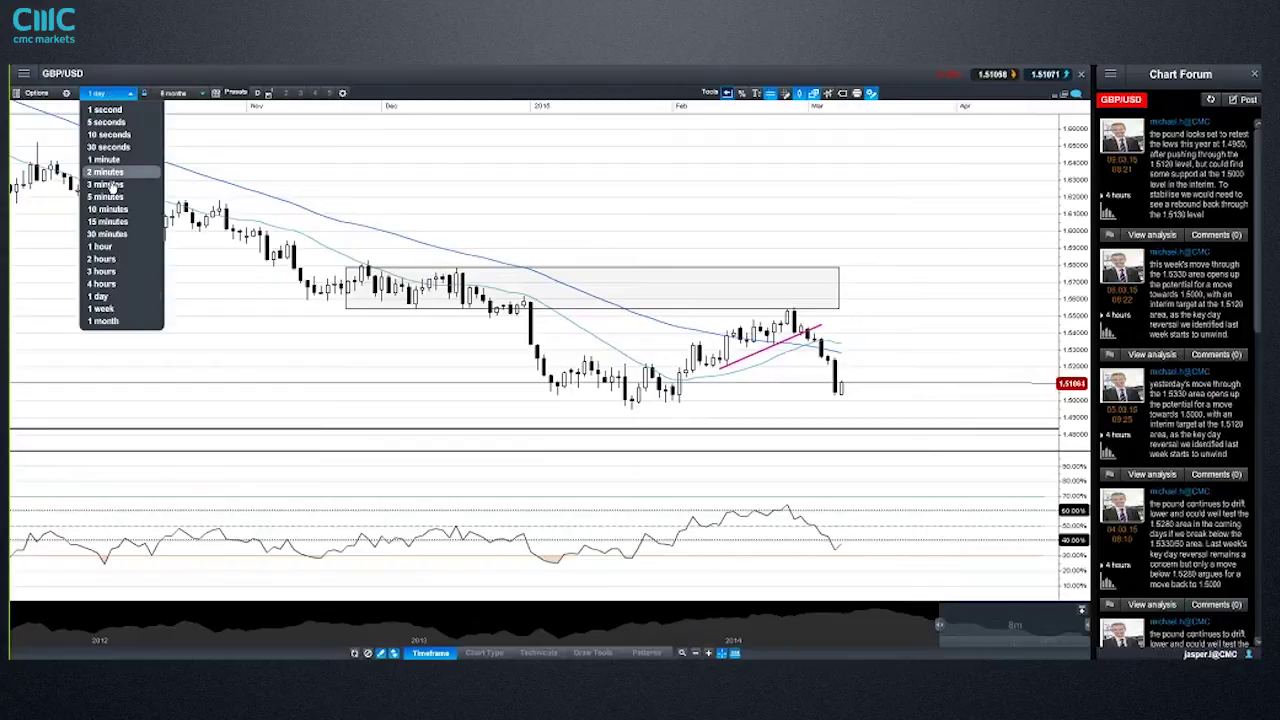
- Set the GBP/USD chart to the 1-week interval and examine the decline since mid-2014 and the consolidation box
{"action": "left_click", "coordinate": [102, 308]}
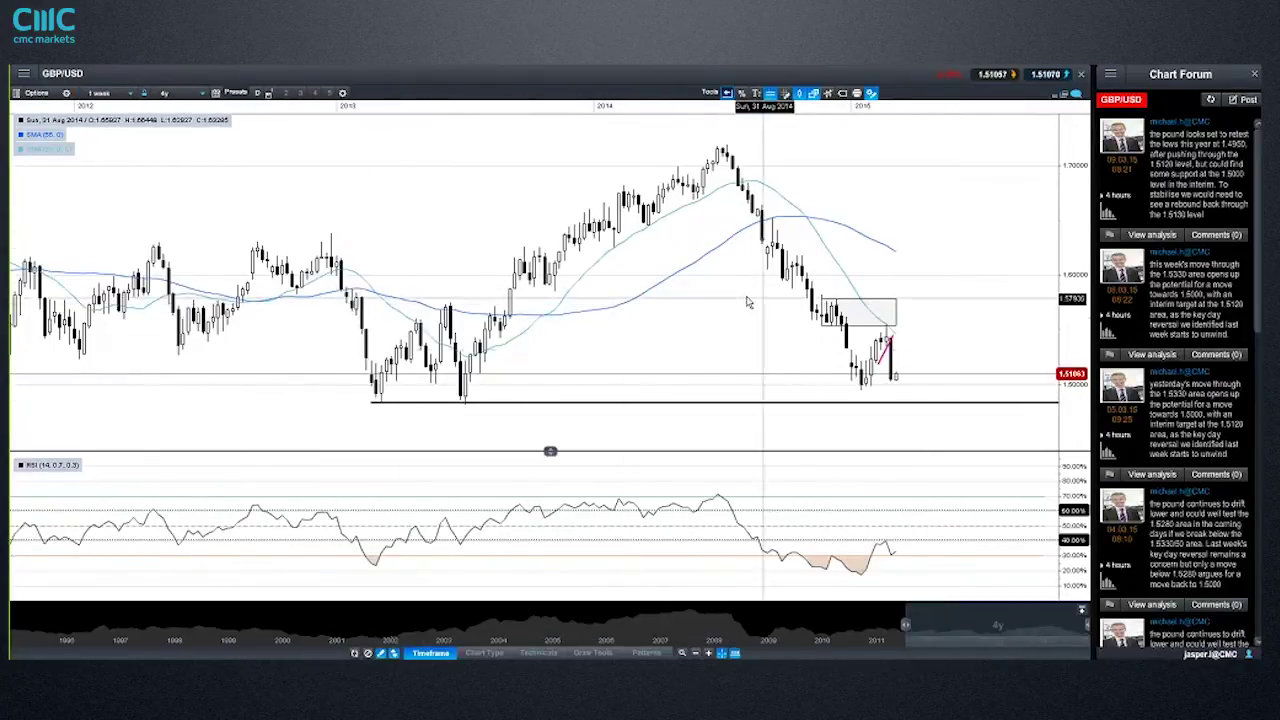
{"action": "scroll", "coordinate": [780, 385], "scroll_direction": "up", "scroll_amount": 3}
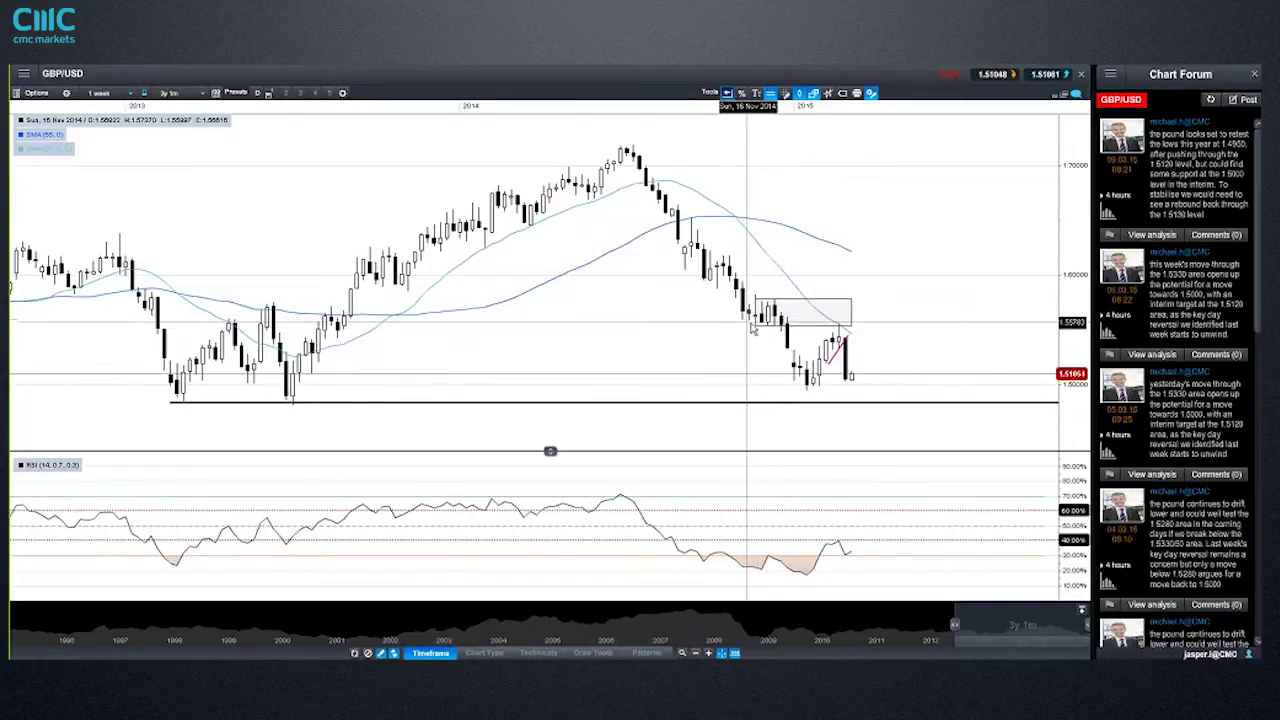
{"action": "mouse_move", "coordinate": [769, 330]}
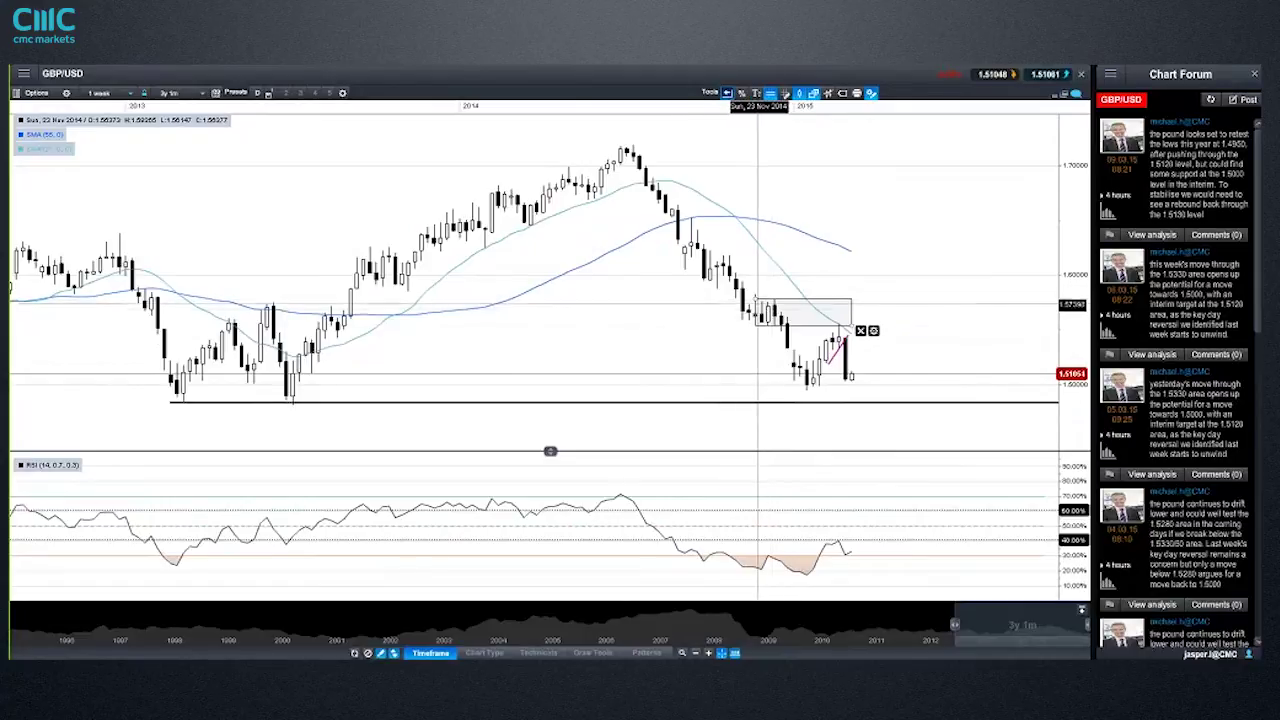
{"action": "scroll", "coordinate": [663, 318], "scroll_direction": "up", "scroll_amount": 2}
{"action": "mouse_move", "coordinate": [662, 302]}
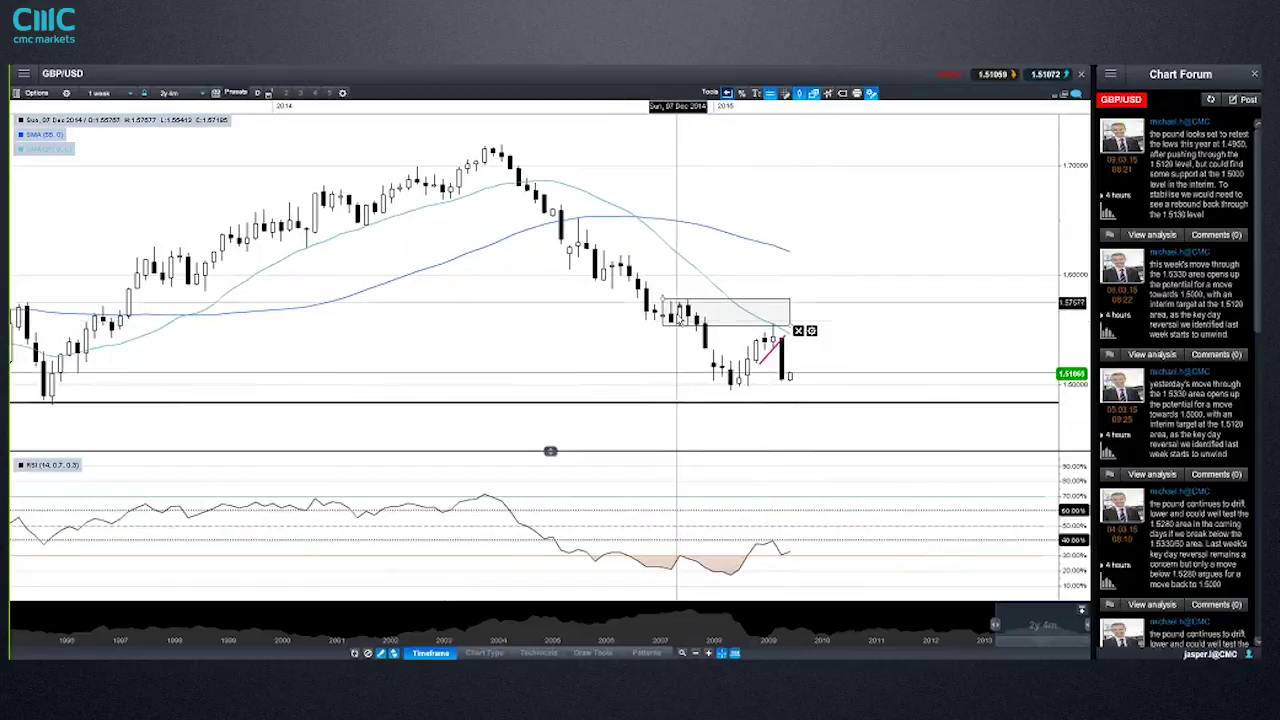
- Return the GBP/USD chart to the 1-day interval and inspect the December 2014 box and the February 2015 candles beneath it
{"action": "left_click", "coordinate": [100, 92]}
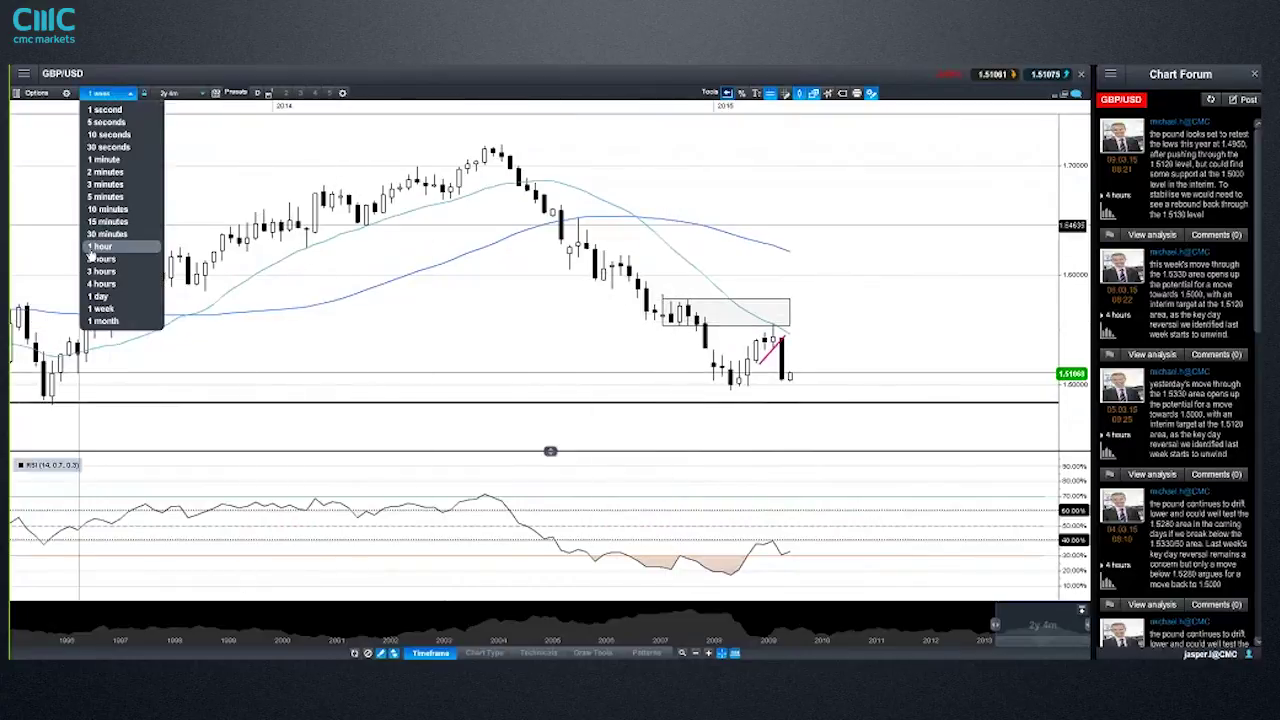
{"action": "left_click", "coordinate": [100, 296]}
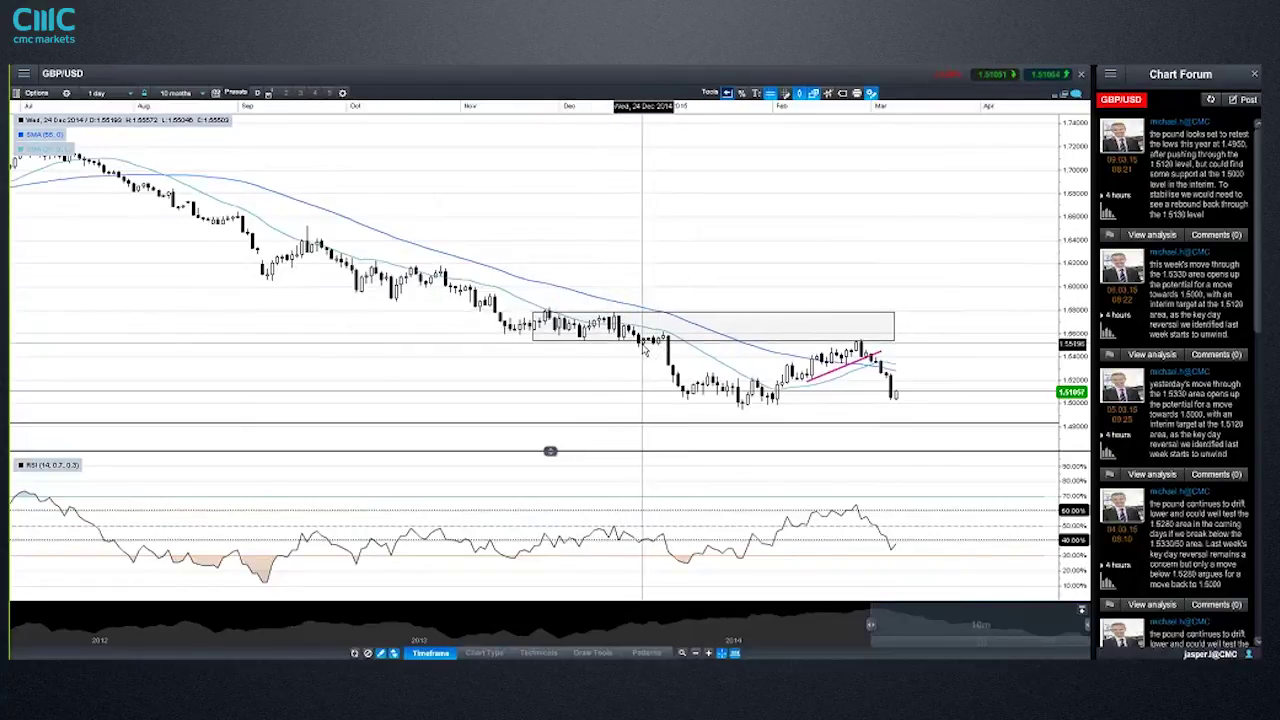
{"action": "scroll", "coordinate": [658, 342], "scroll_direction": "up", "scroll_amount": 2}
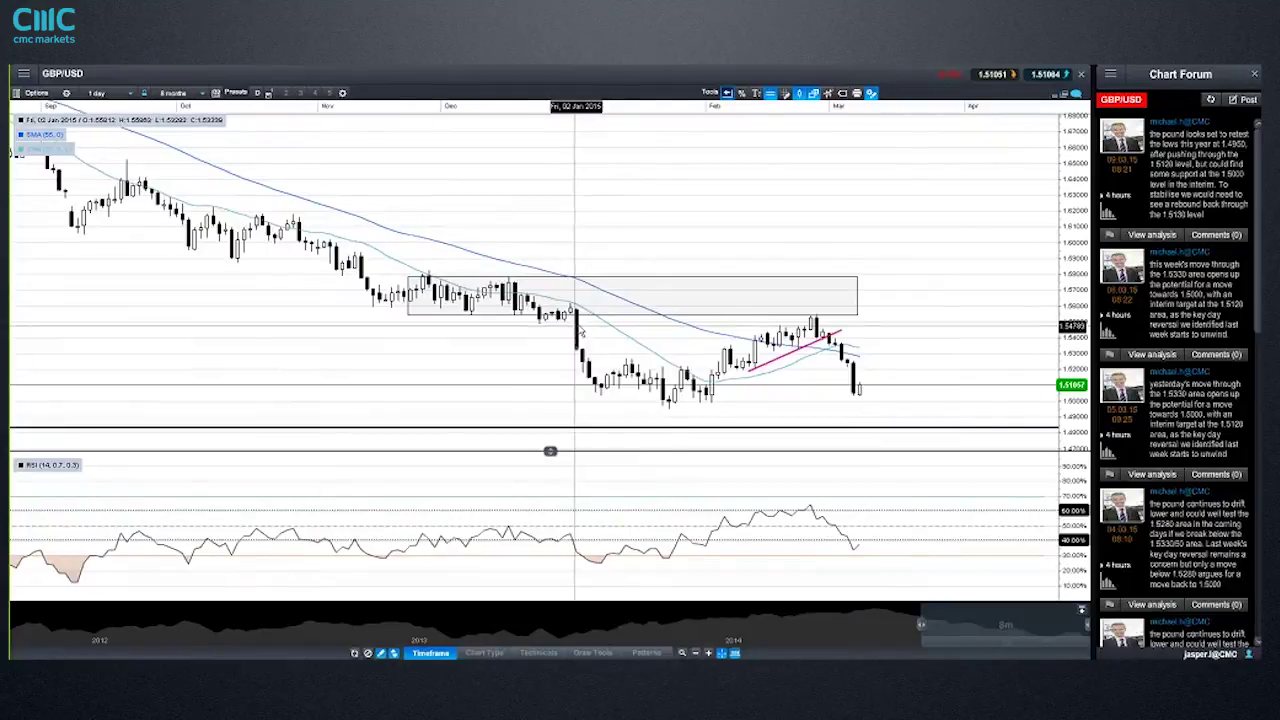
{"action": "scroll", "coordinate": [436, 290], "scroll_direction": "up", "scroll_amount": 1}
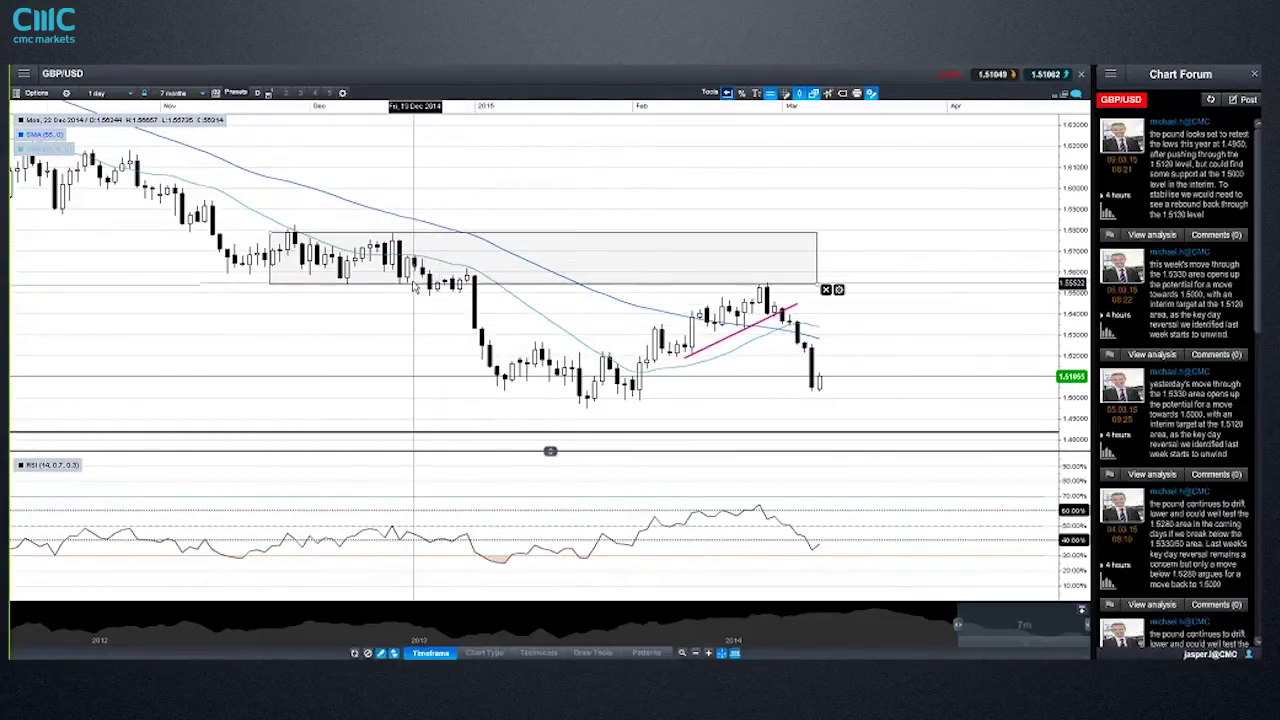
{"action": "mouse_move", "coordinate": [456, 278]}
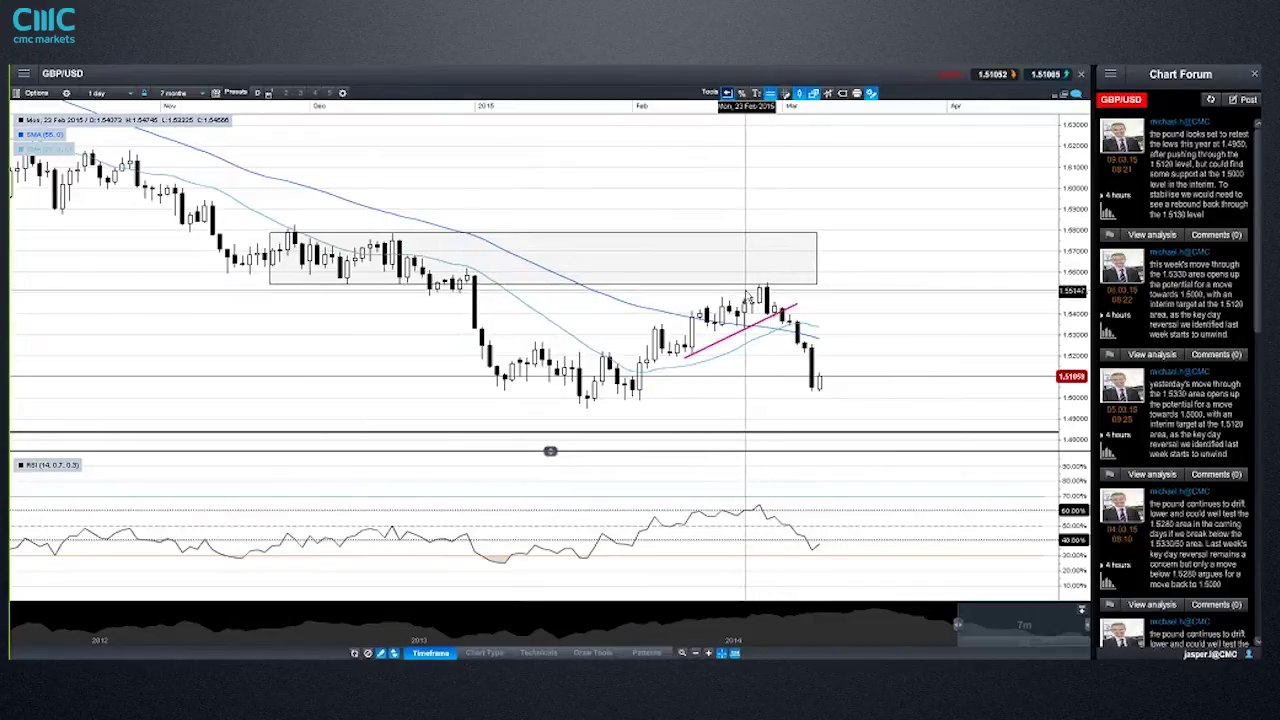
{"action": "mouse_move", "coordinate": [746, 296]}
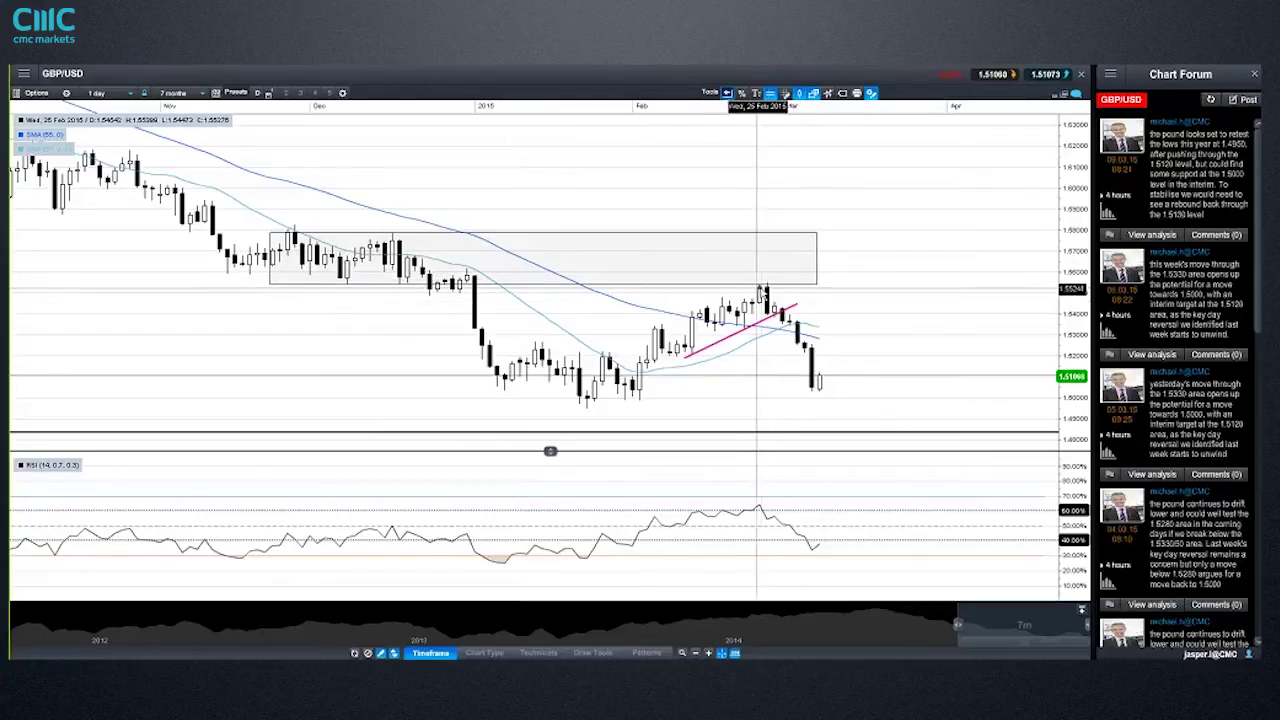
- Examine the GBP/USD daily candles around the pink rising trend line and the box's lower edge in late February and early March 2015
{"action": "mouse_move", "coordinate": [770, 288]}
{"action": "left_mouse_down"}
{"action": "mouse_move", "coordinate": [767, 170]}
{"action": "mouse_move", "coordinate": [774, 306]}
{"action": "mouse_move", "coordinate": [752, 304]}
{"action": "mouse_move", "coordinate": [767, 296]}
{"action": "mouse_move", "coordinate": [775, 336]}
{"action": "mouse_move", "coordinate": [779, 303]}
{"action": "left_mouse_up"}
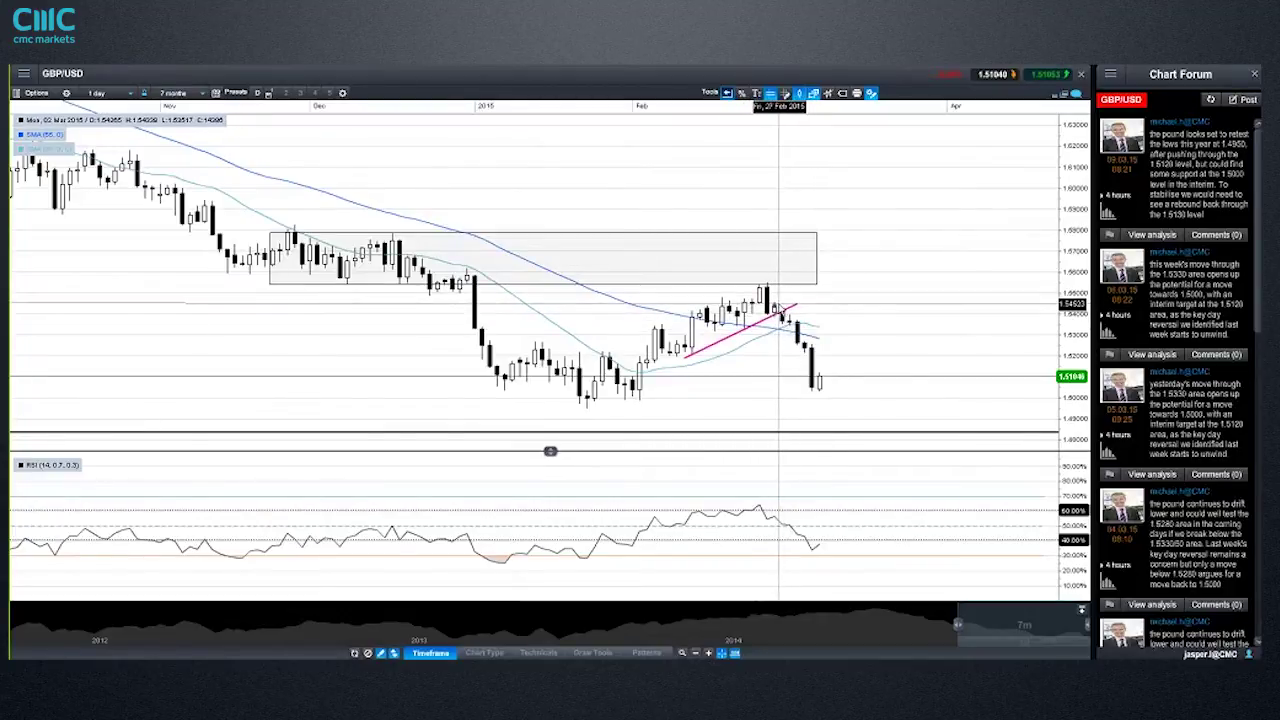
{"action": "scroll", "coordinate": [779, 303], "scroll_direction": "up", "scroll_amount": 1}
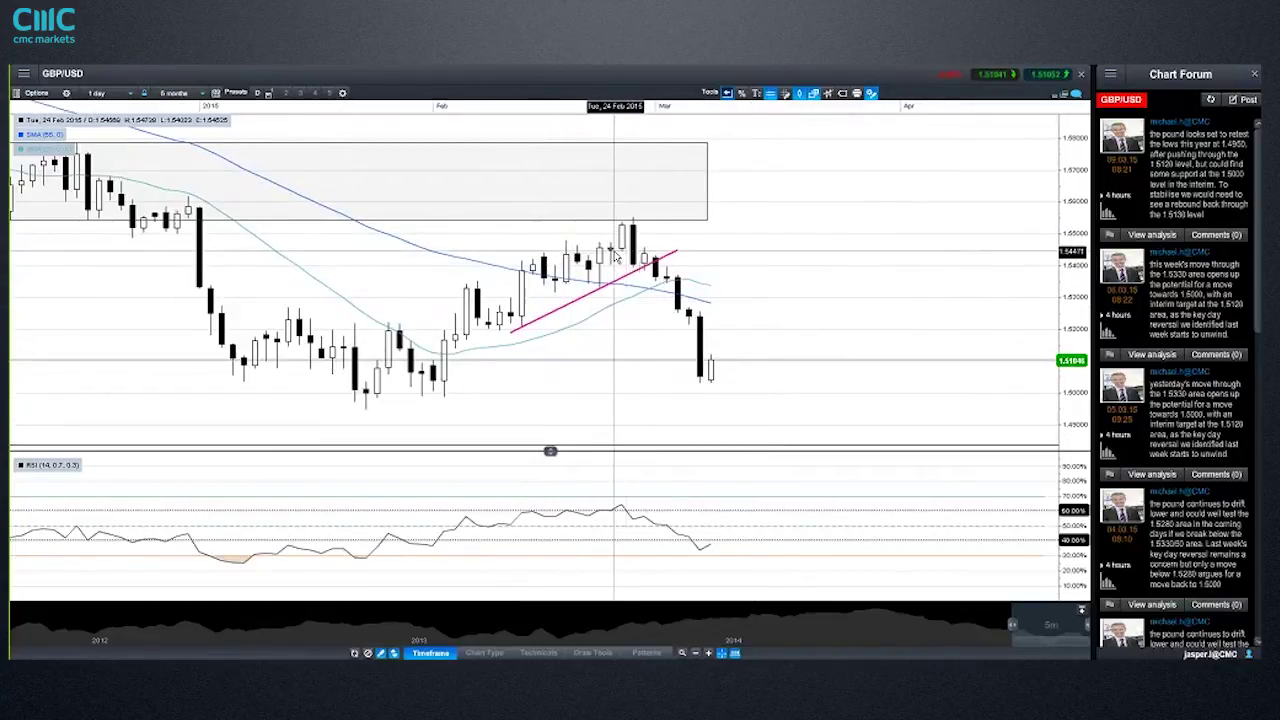
{"action": "mouse_move", "coordinate": [643, 270]}
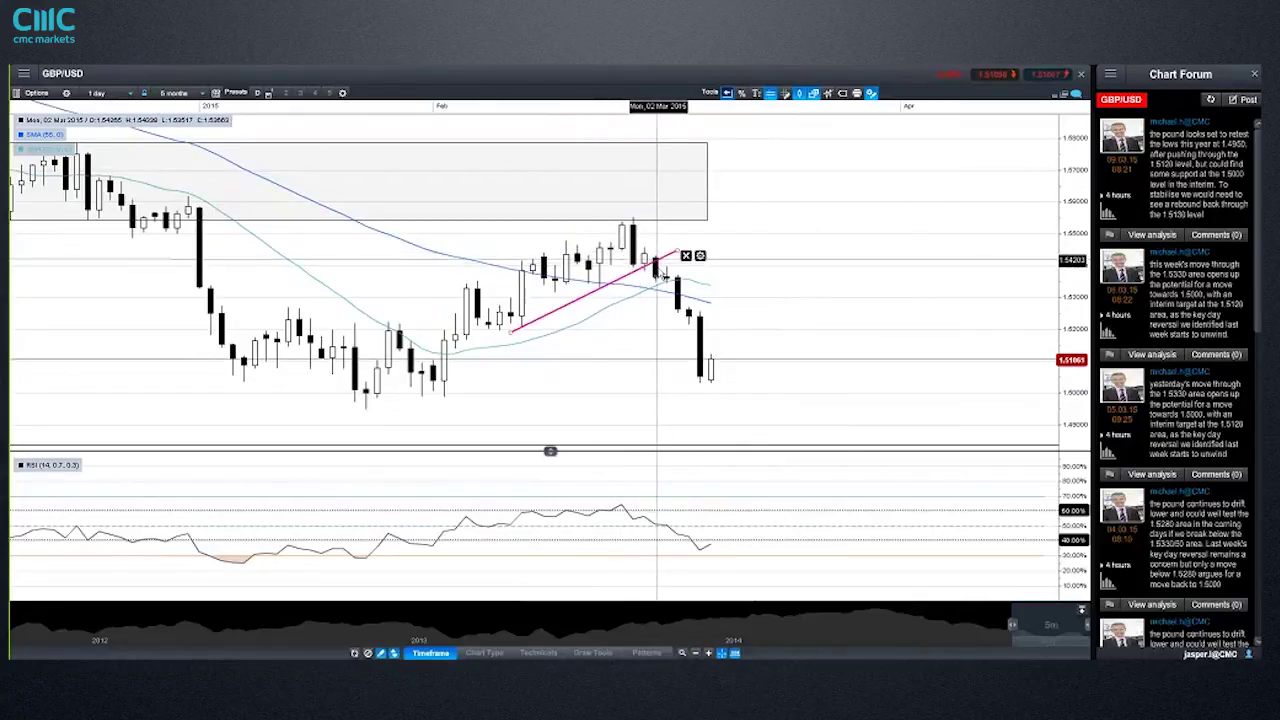
{"action": "scroll", "coordinate": [795, 251], "scroll_direction": "down", "scroll_amount": 1}
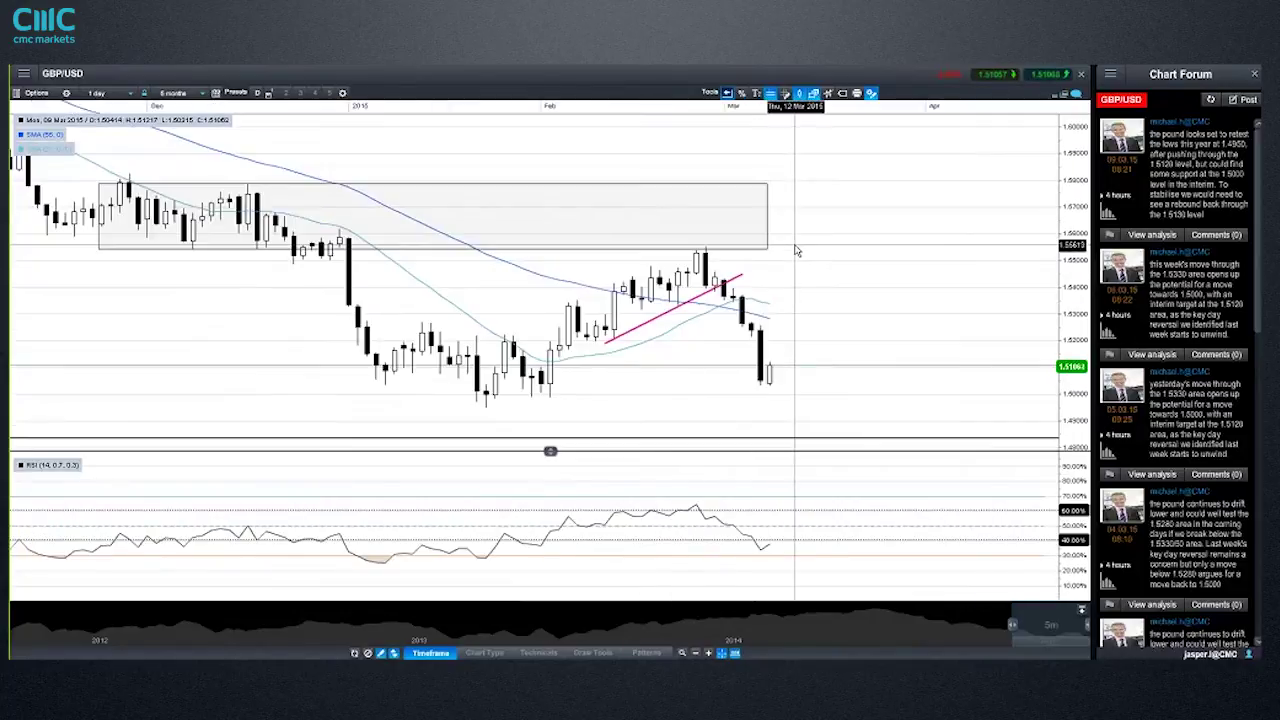
{"action": "scroll", "coordinate": [820, 254], "scroll_direction": "down", "scroll_amount": 1}
{"action": "scroll", "coordinate": [870, 260], "scroll_direction": "down", "scroll_amount": 1}
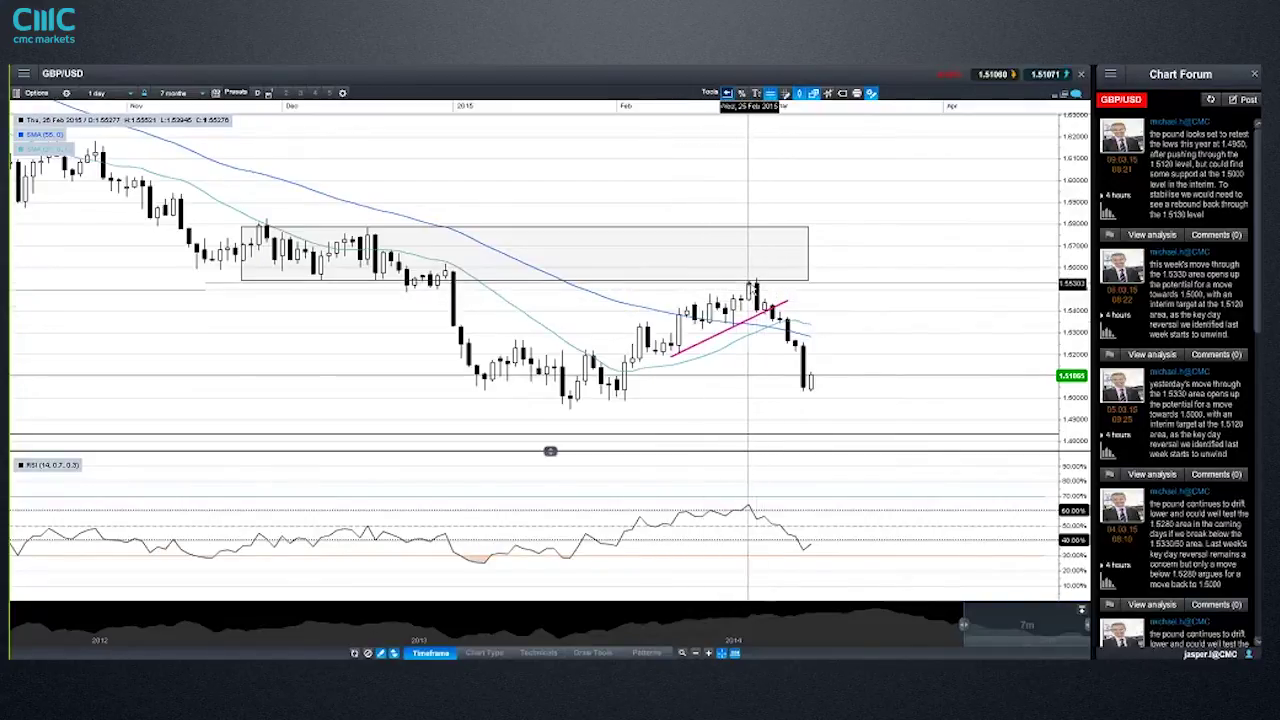
- Draw a horizontal support line on the GBP/USD daily chart from the early January 2015 low, extending past the March candles
{"action": "mouse_move", "coordinate": [757, 285]}
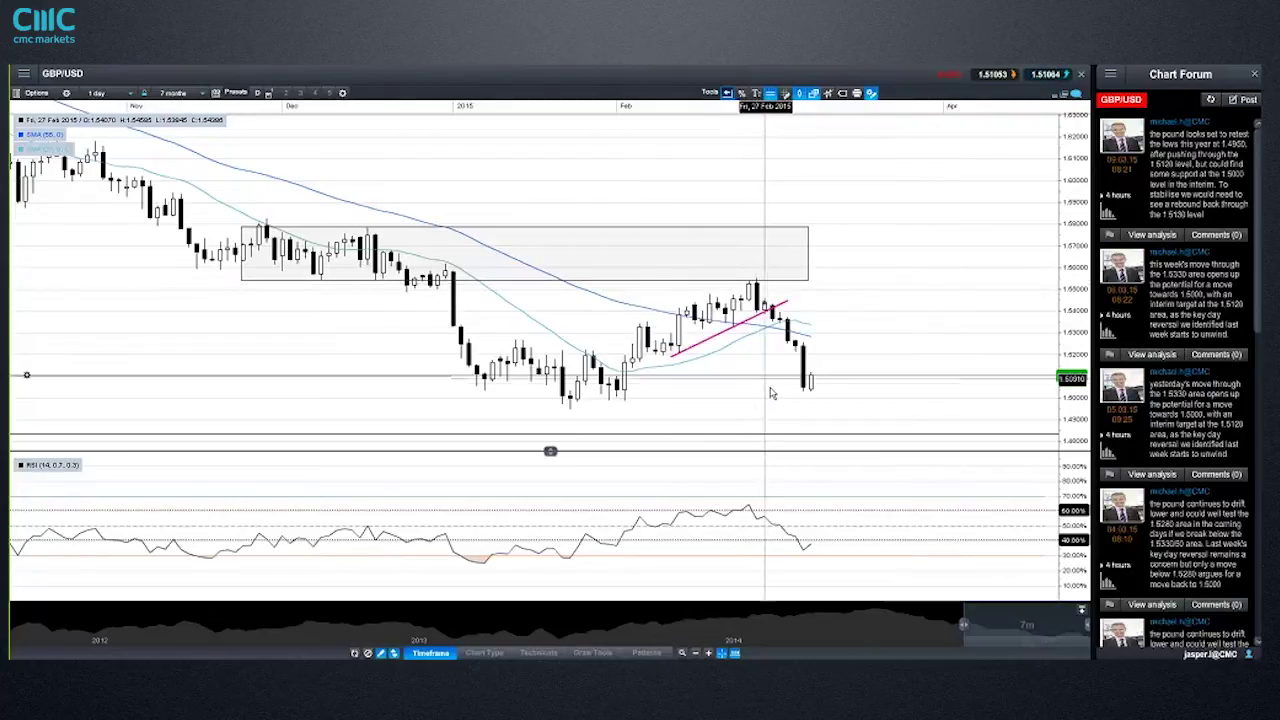
{"action": "mouse_move", "coordinate": [771, 403]}
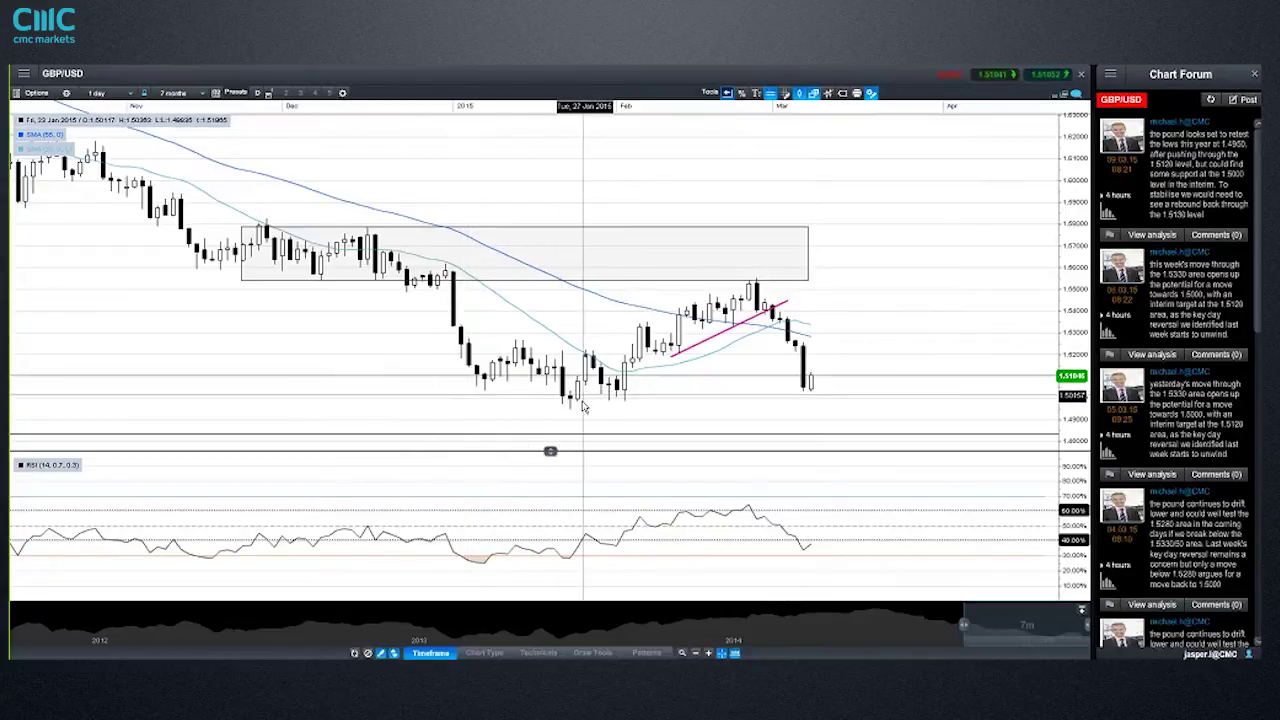
{"action": "left_click", "coordinate": [592, 653]}
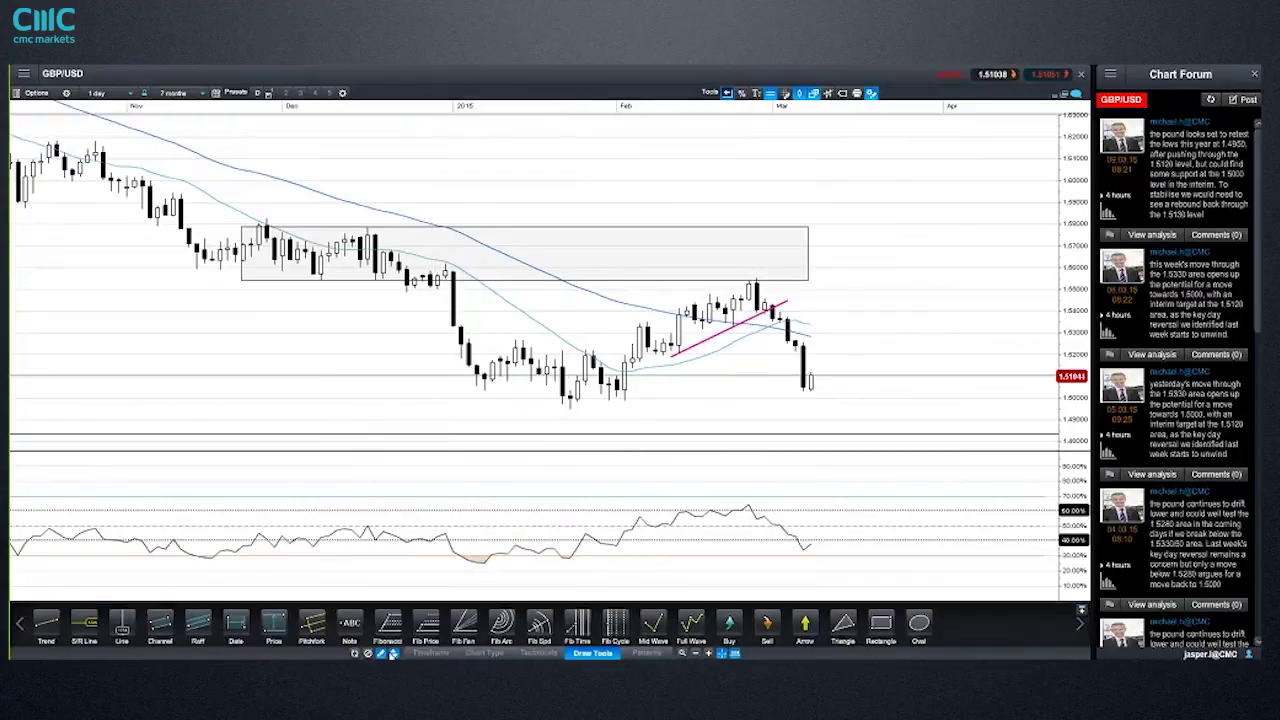
{"action": "left_click", "coordinate": [468, 393]}
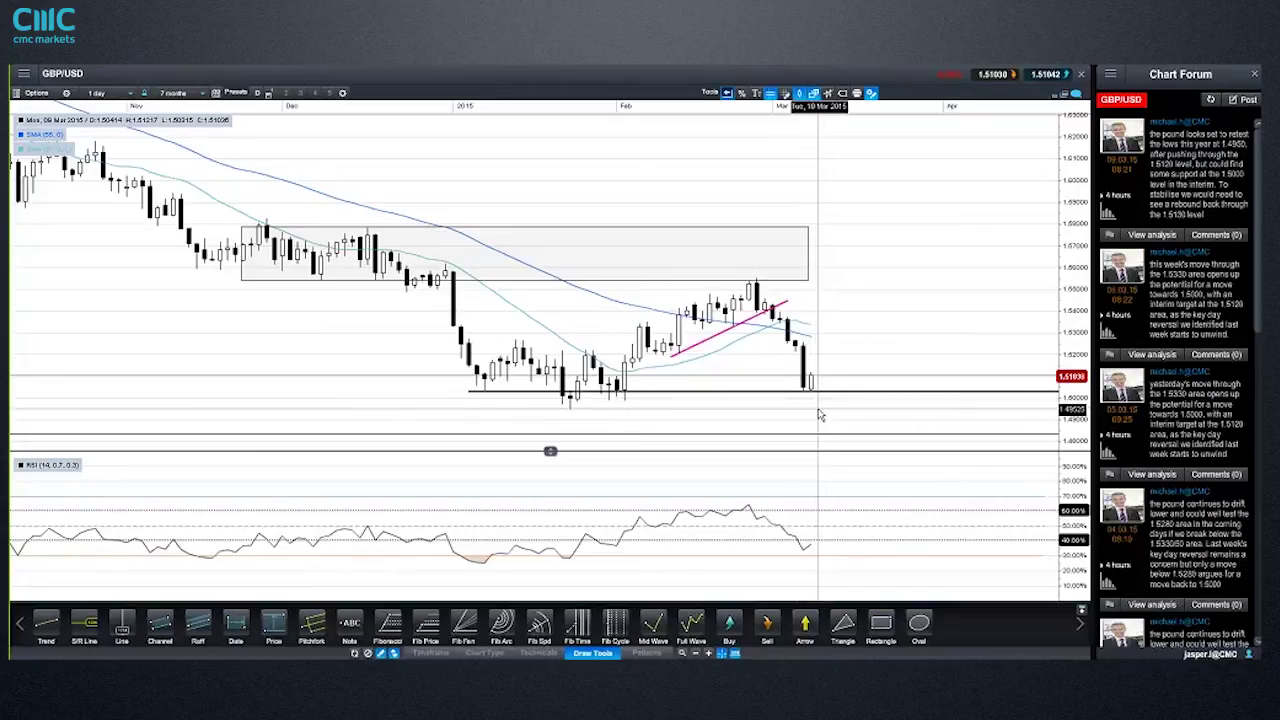
{"action": "mouse_move", "coordinate": [802, 396]}
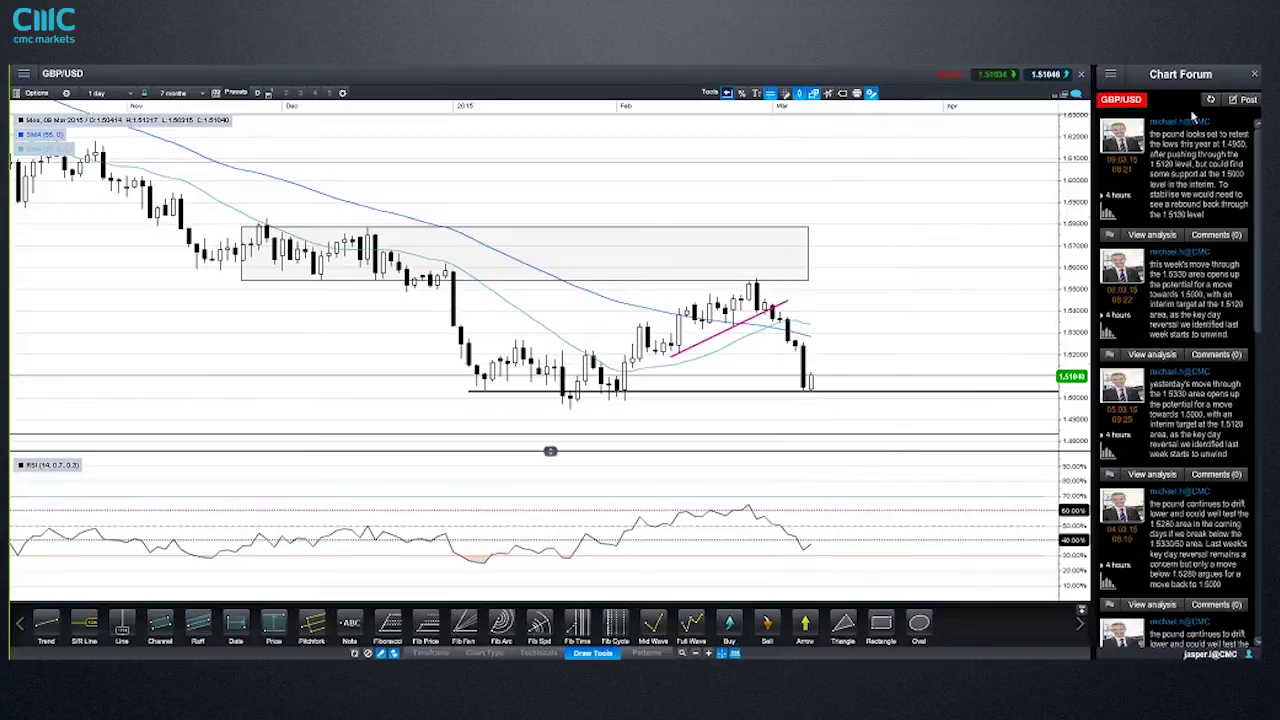
- Close the GBP/USD chart and open the saved UK 100 chart from the product list, maximised and focused on recent months
{"action": "left_click", "coordinate": [1085, 77]}
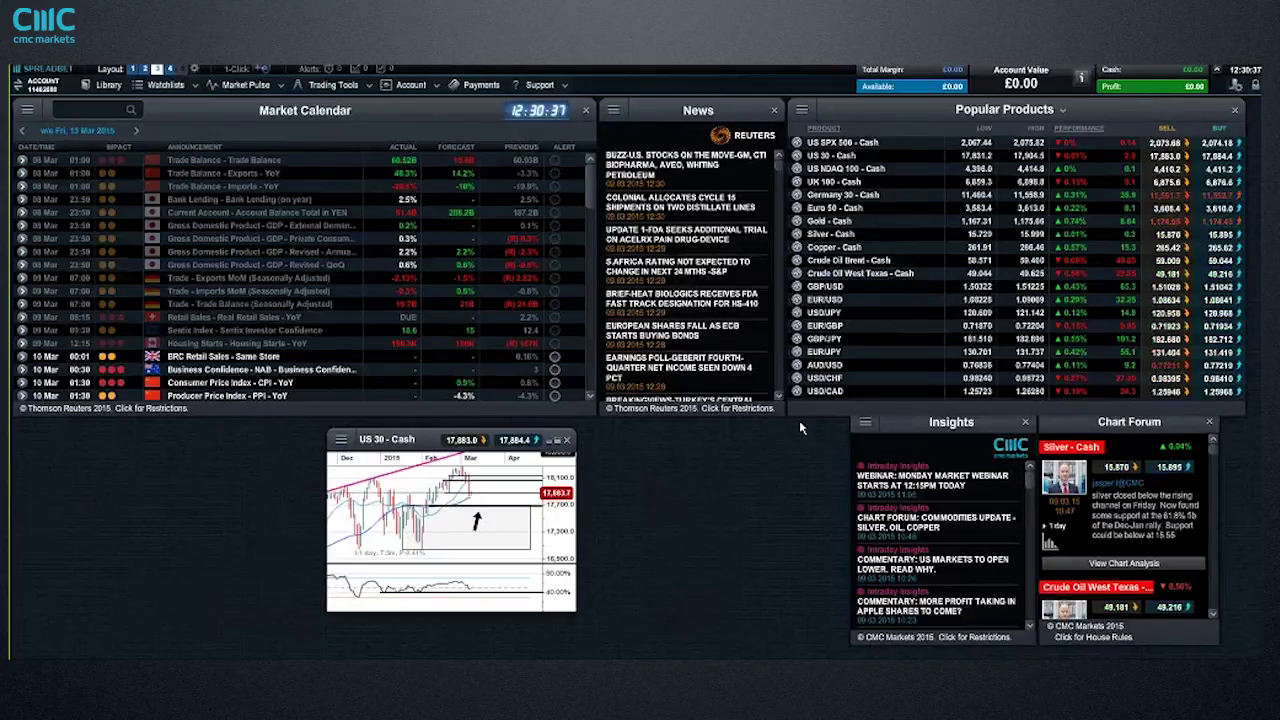
{"action": "right_click", "coordinate": [832, 184]}
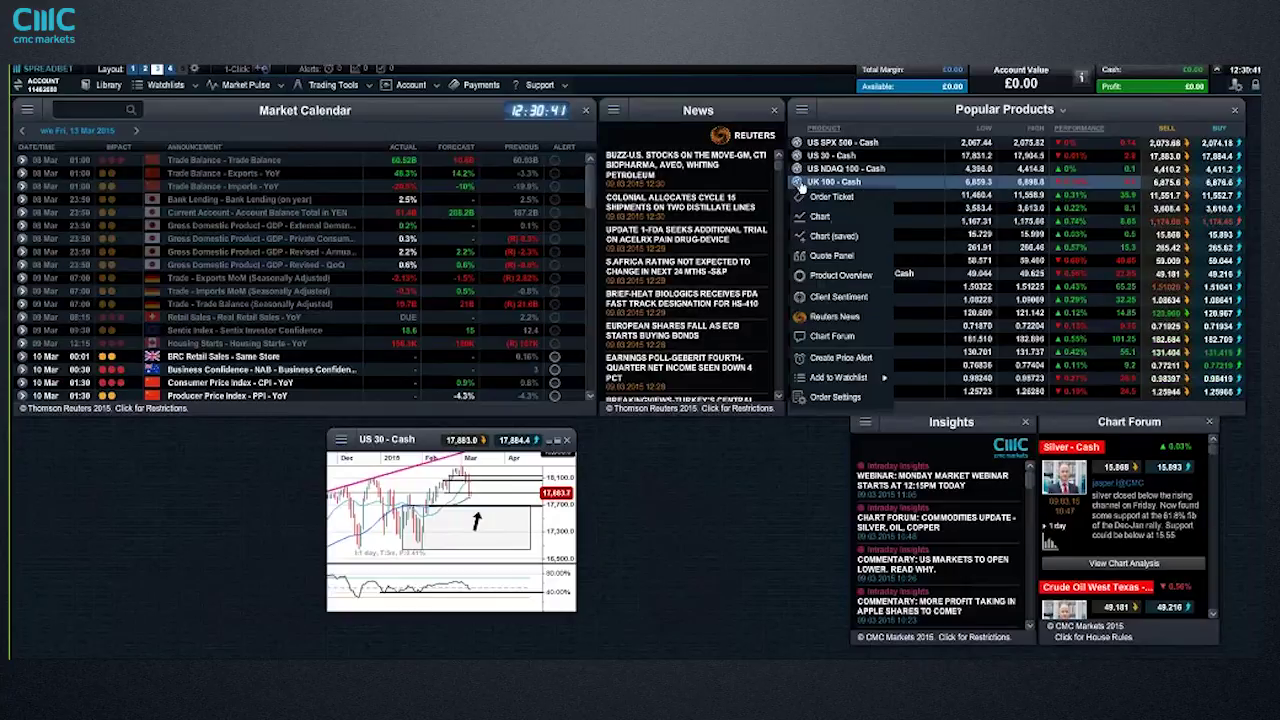
{"action": "left_click", "coordinate": [840, 237]}
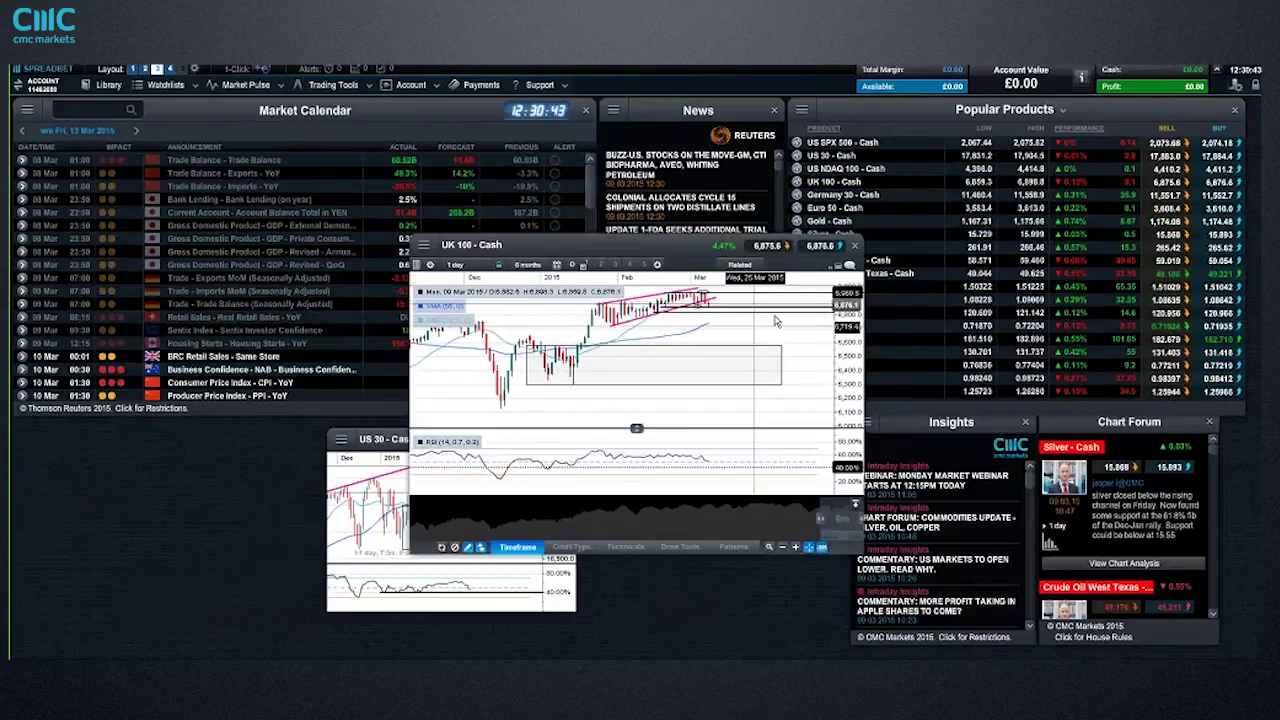
{"action": "left_click", "coordinate": [837, 266]}
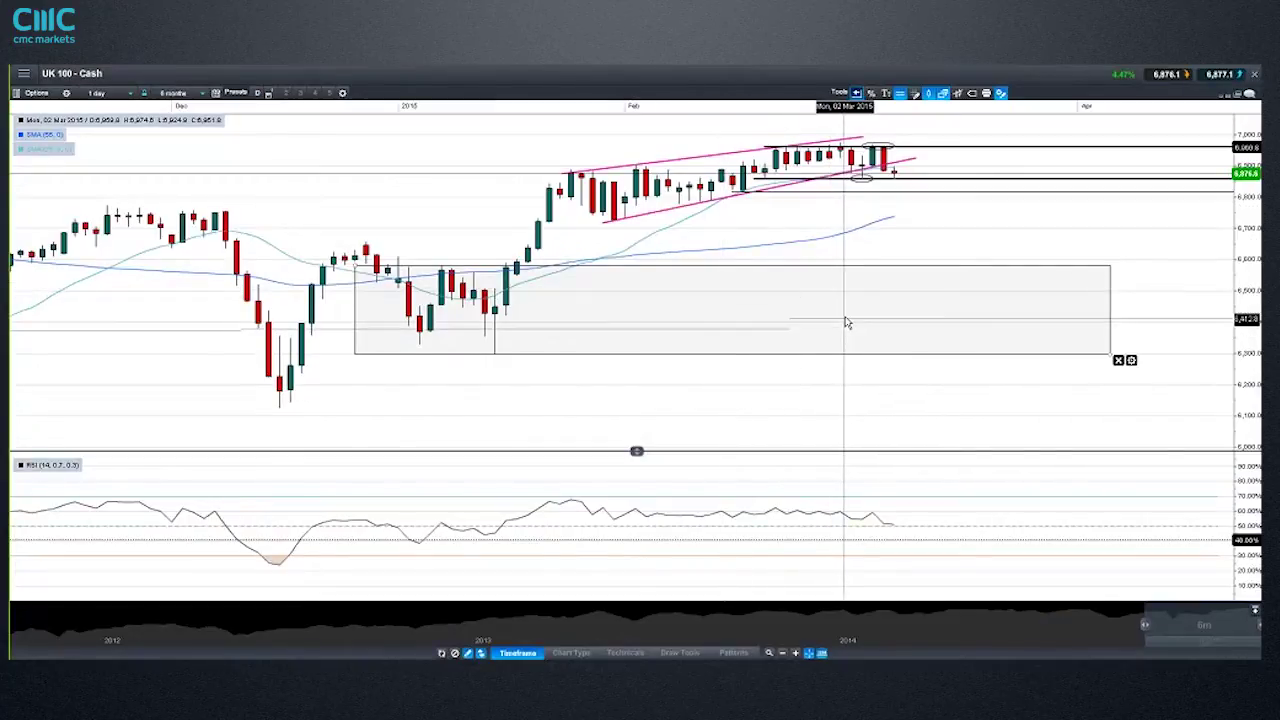
{"action": "scroll", "coordinate": [843, 318], "scroll_direction": "up", "scroll_amount": 1}
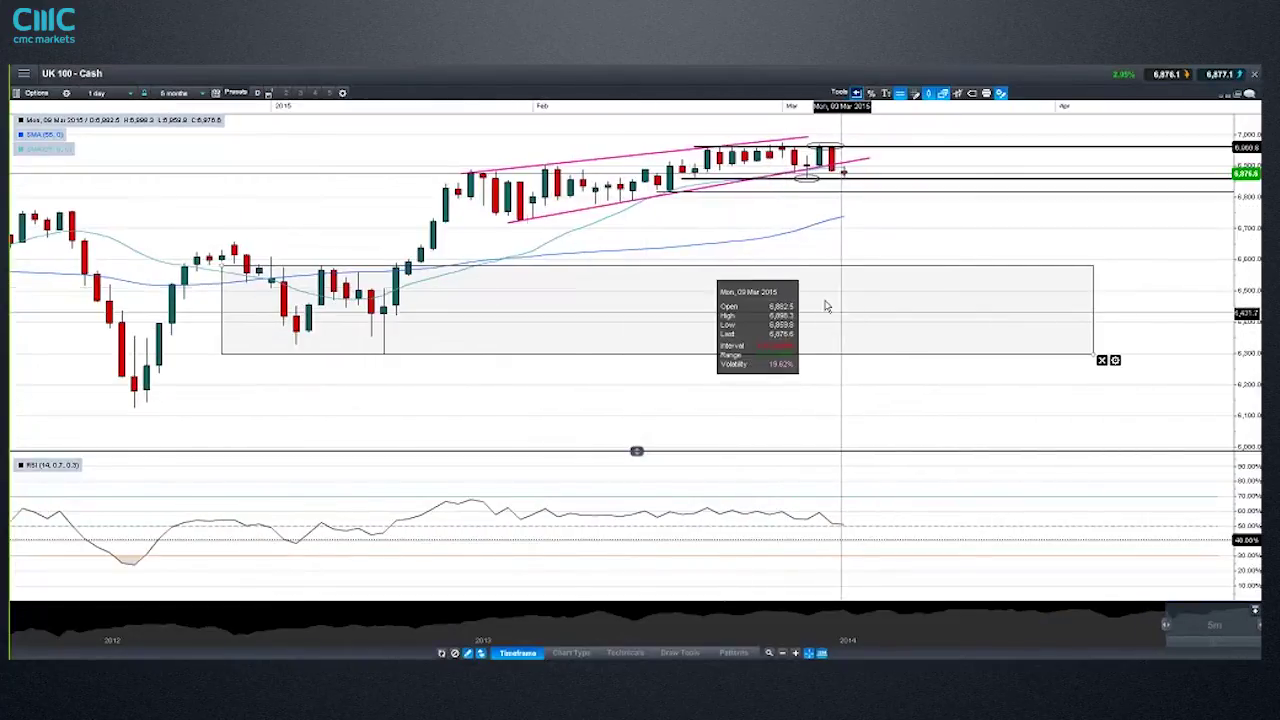
- Set the UK 100 chart to the 1-week interval and examine the highs since 2013 against the early 2015 breakout
{"action": "left_click", "coordinate": [97, 92]}
{"action": "left_click", "coordinate": [100, 308]}
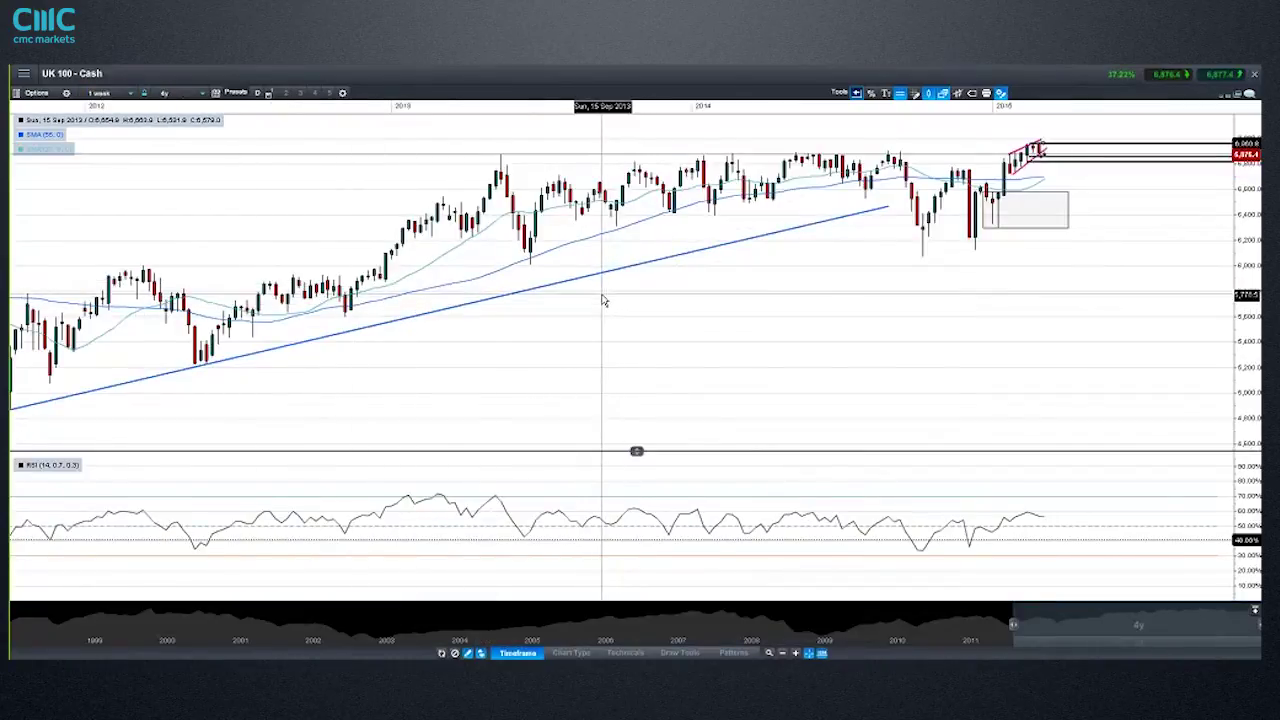
{"action": "mouse_move", "coordinate": [461, 183]}
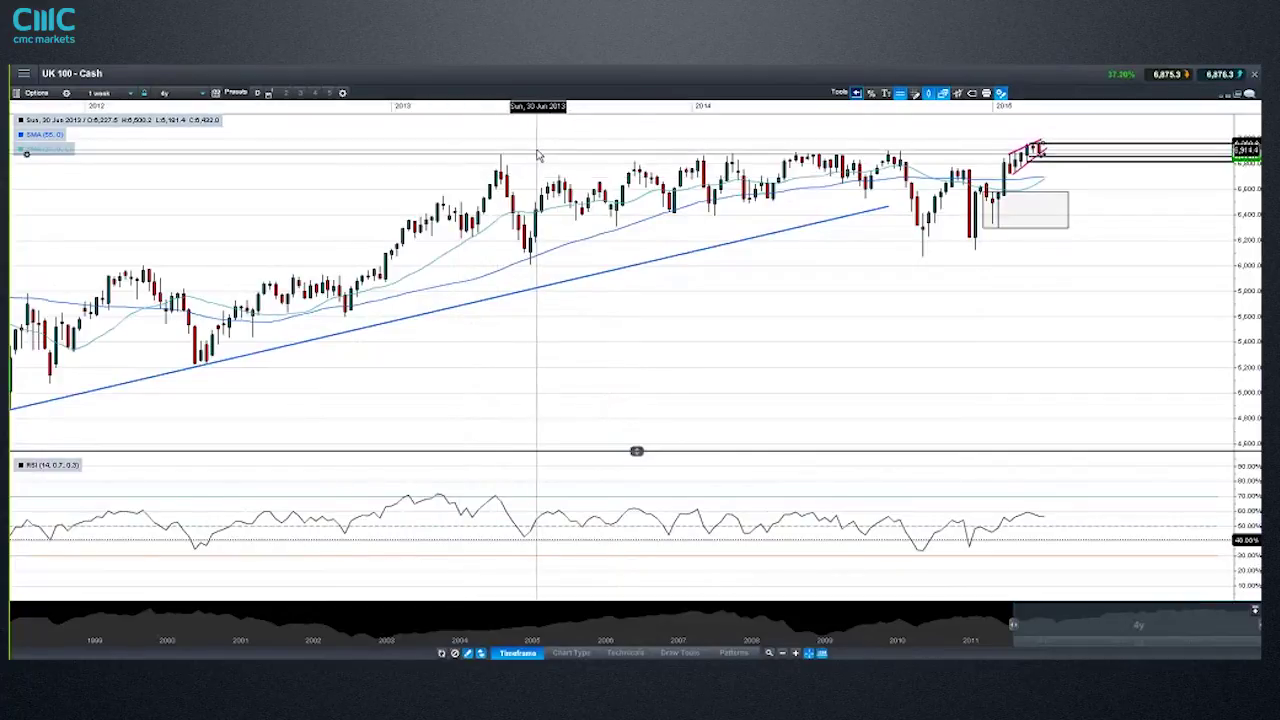
{"action": "scroll", "coordinate": [537, 155], "scroll_direction": "up", "scroll_amount": 2}
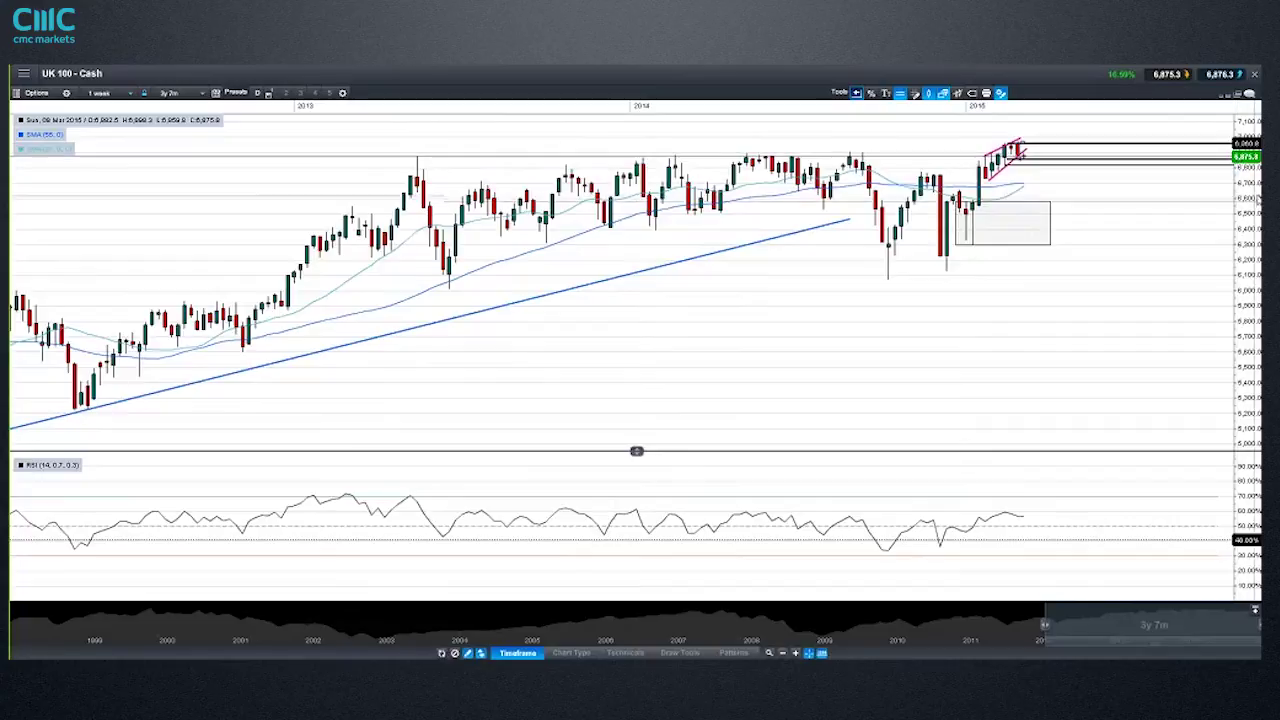
{"action": "mouse_move", "coordinate": [1212, 158]}
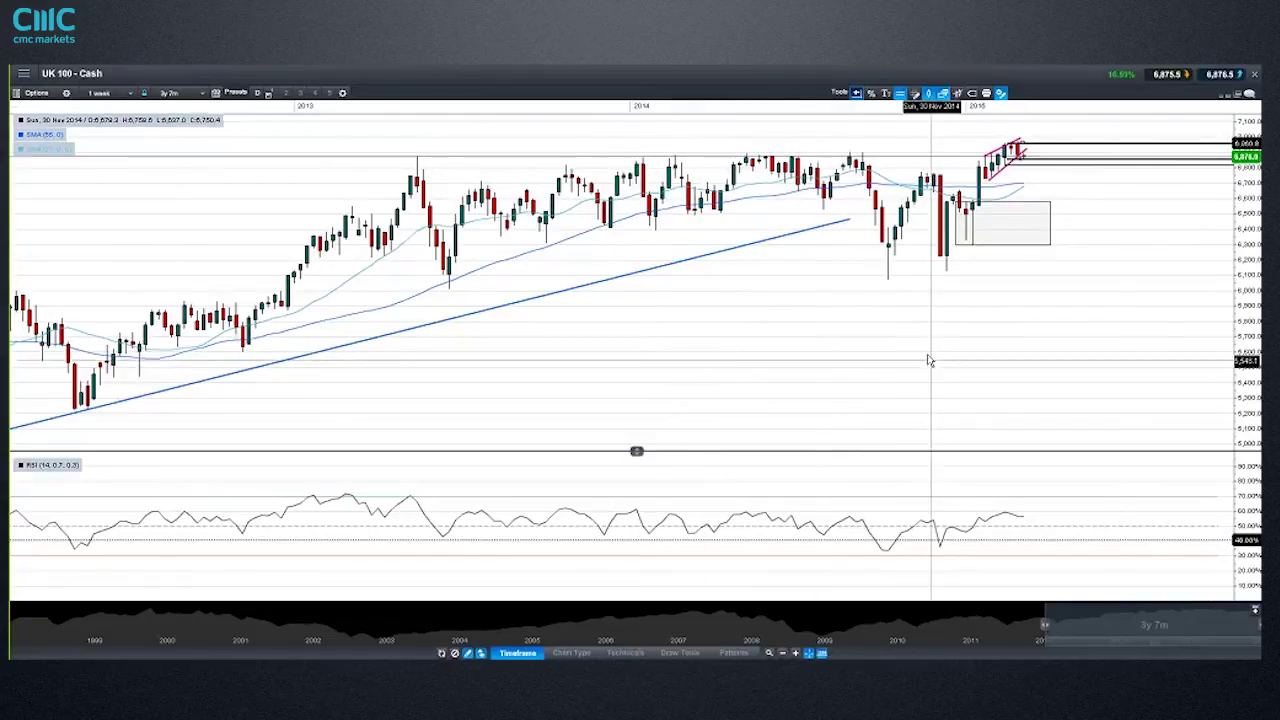
{"action": "scroll", "coordinate": [925, 352], "scroll_direction": "up", "scroll_amount": 5}
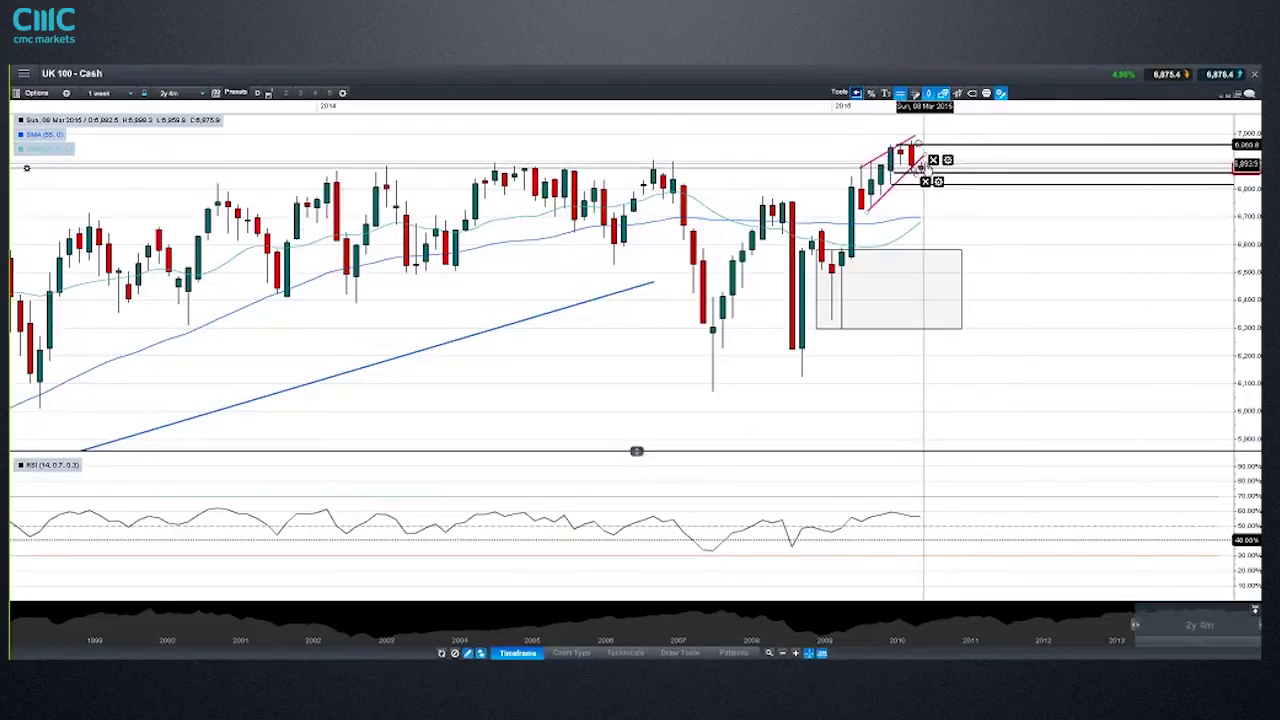
- Return the UK 100 chart to the 1-day interval and inspect the pink rising channel and support lines from January to March 2015
{"action": "left_click", "coordinate": [106, 93]}
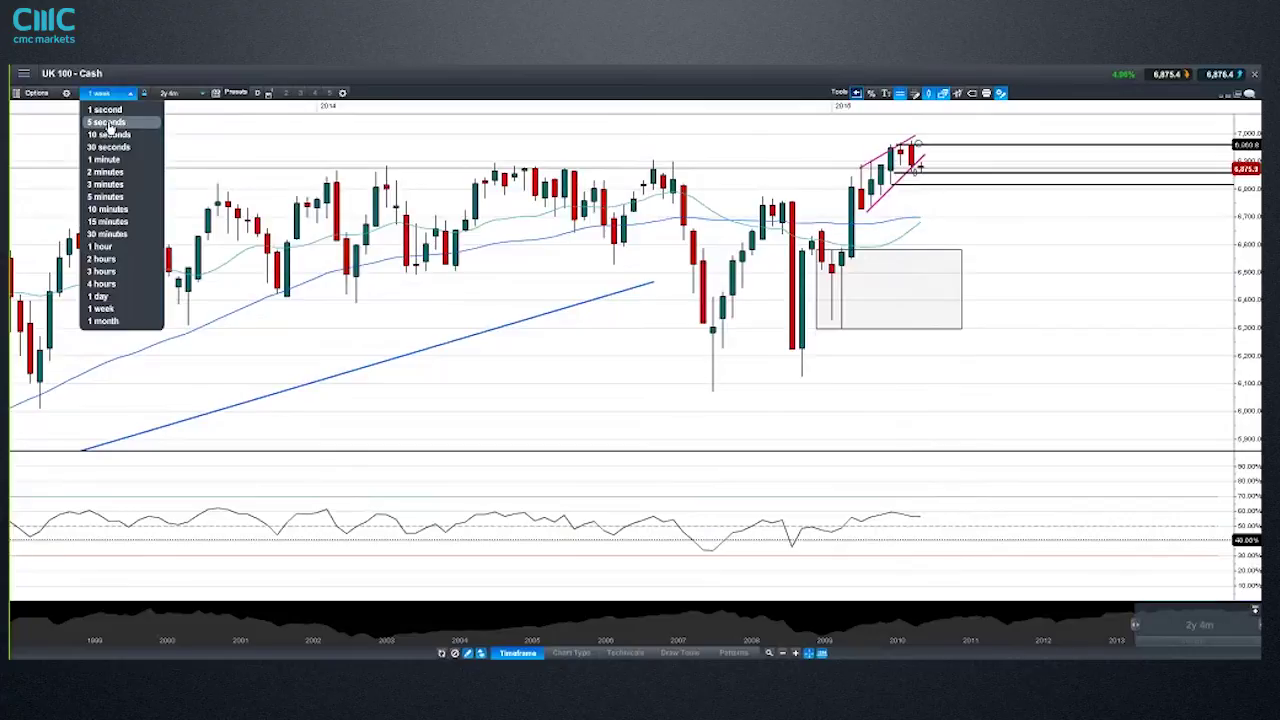
{"action": "left_click", "coordinate": [122, 295]}
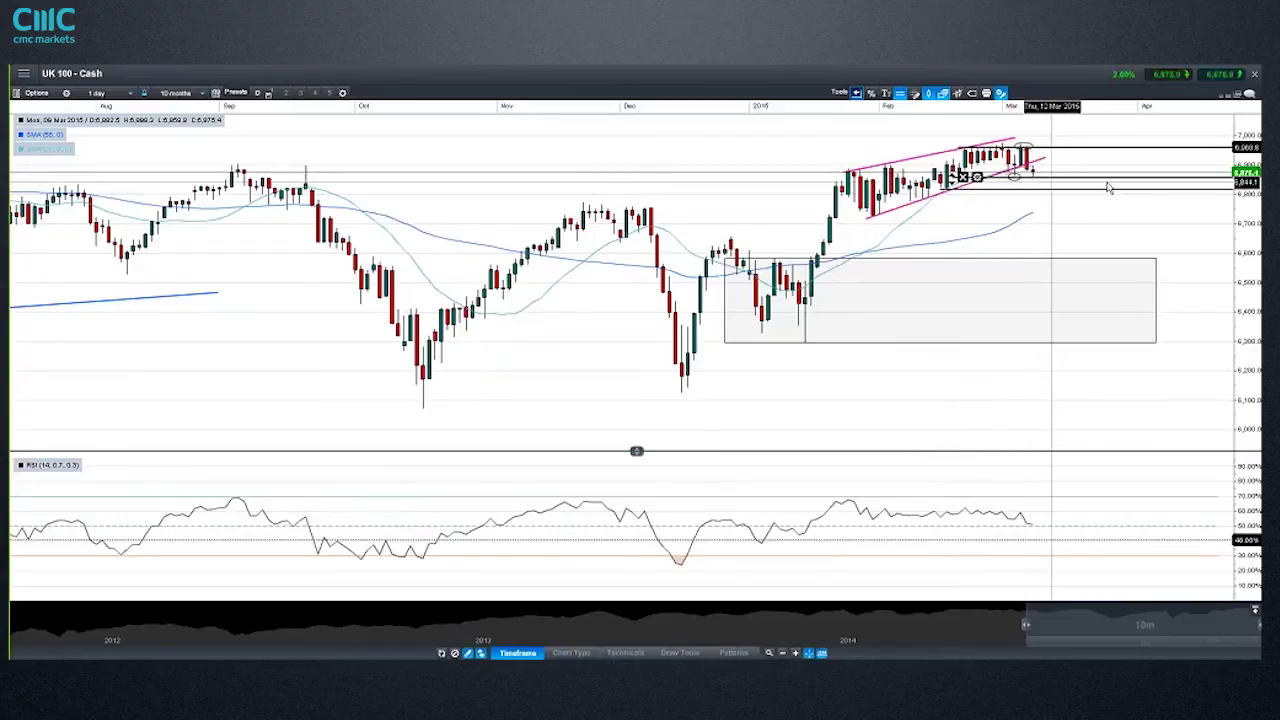
{"action": "left_click_drag", "start_coordinate": [1051, 168], "coordinate": [1065, 178]}
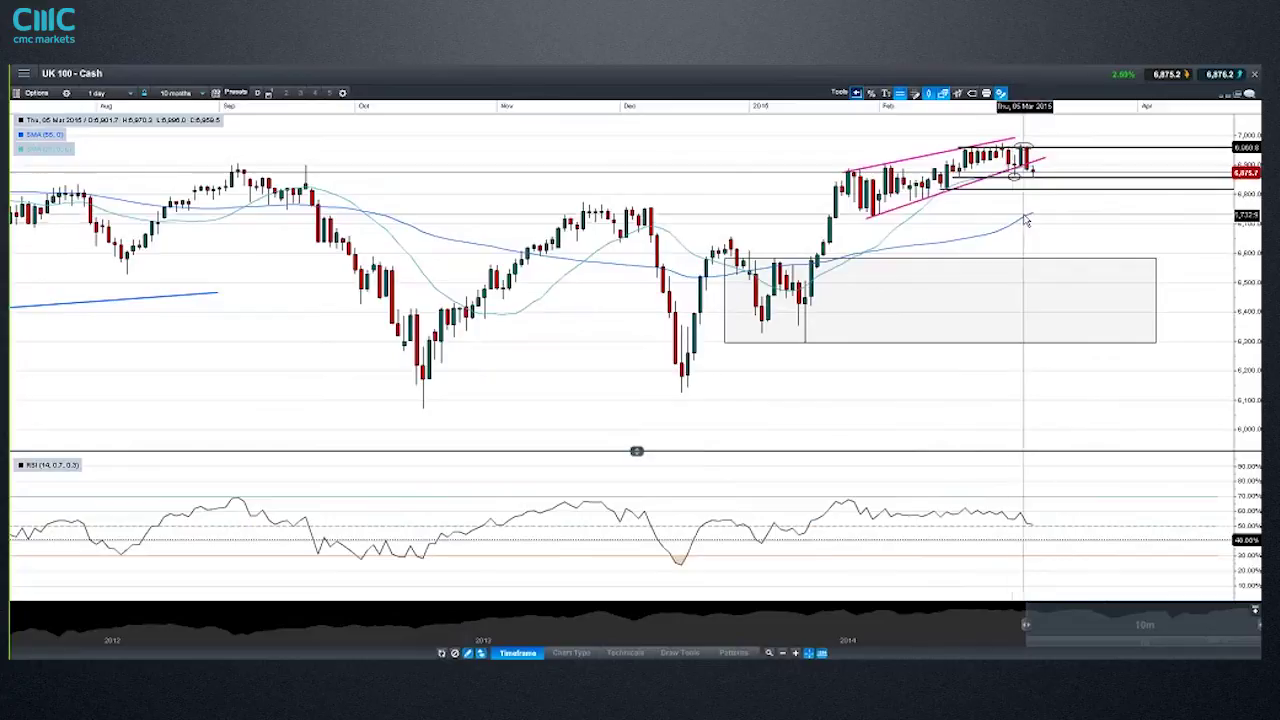
{"action": "mouse_move", "coordinate": [1013, 228]}
{"action": "scroll", "coordinate": [1013, 228], "scroll_direction": "up", "scroll_amount": 1}
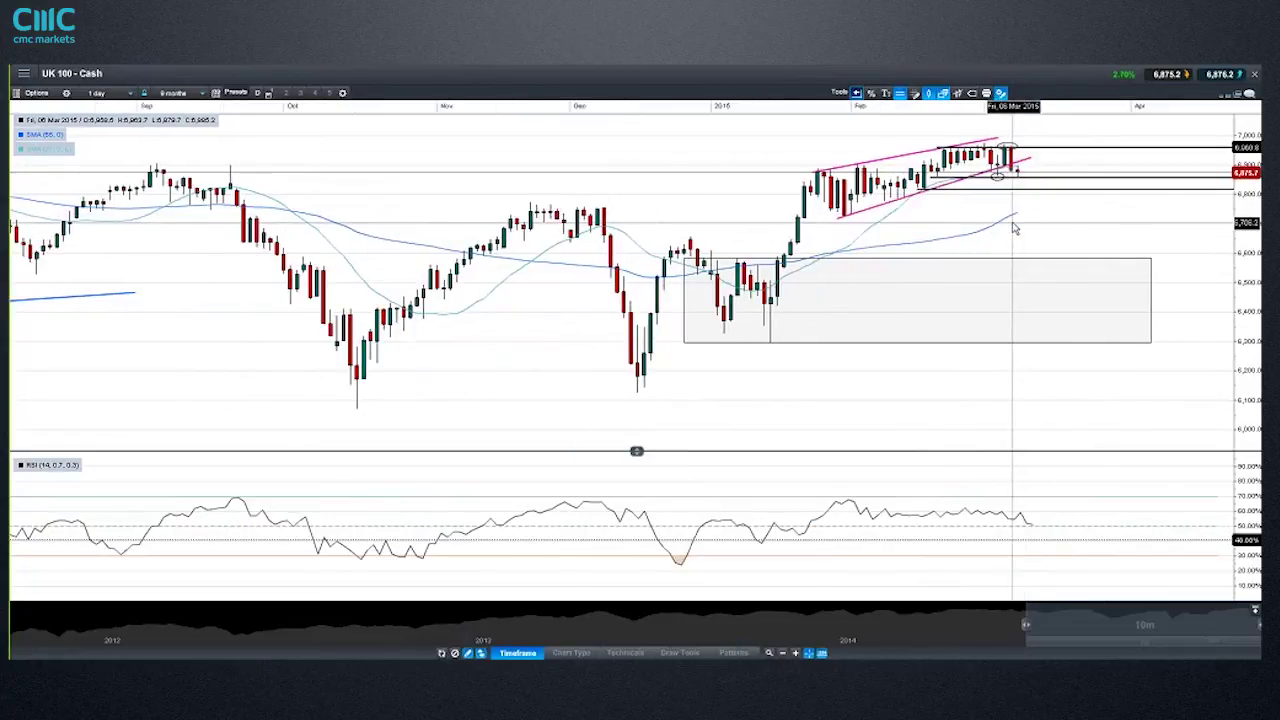
{"action": "scroll", "coordinate": [1013, 228], "scroll_direction": "up", "scroll_amount": 3}
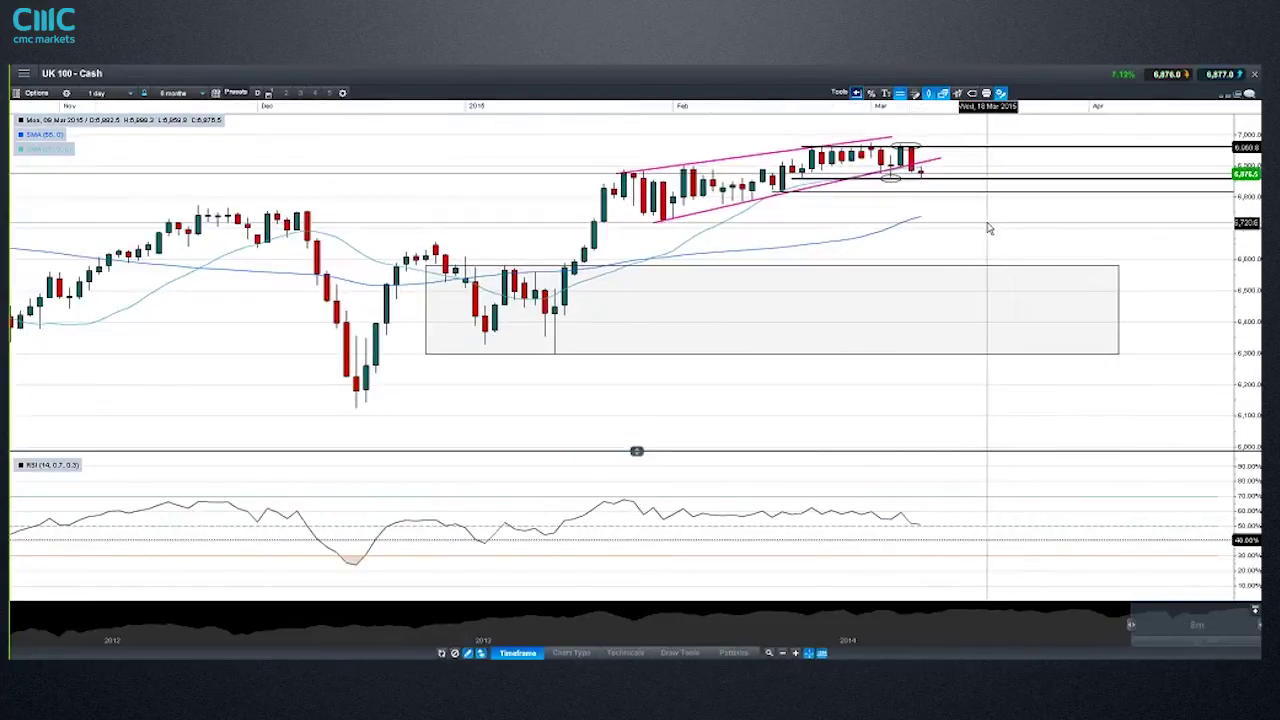
{"action": "scroll", "coordinate": [951, 229], "scroll_direction": "down", "scroll_amount": 1}
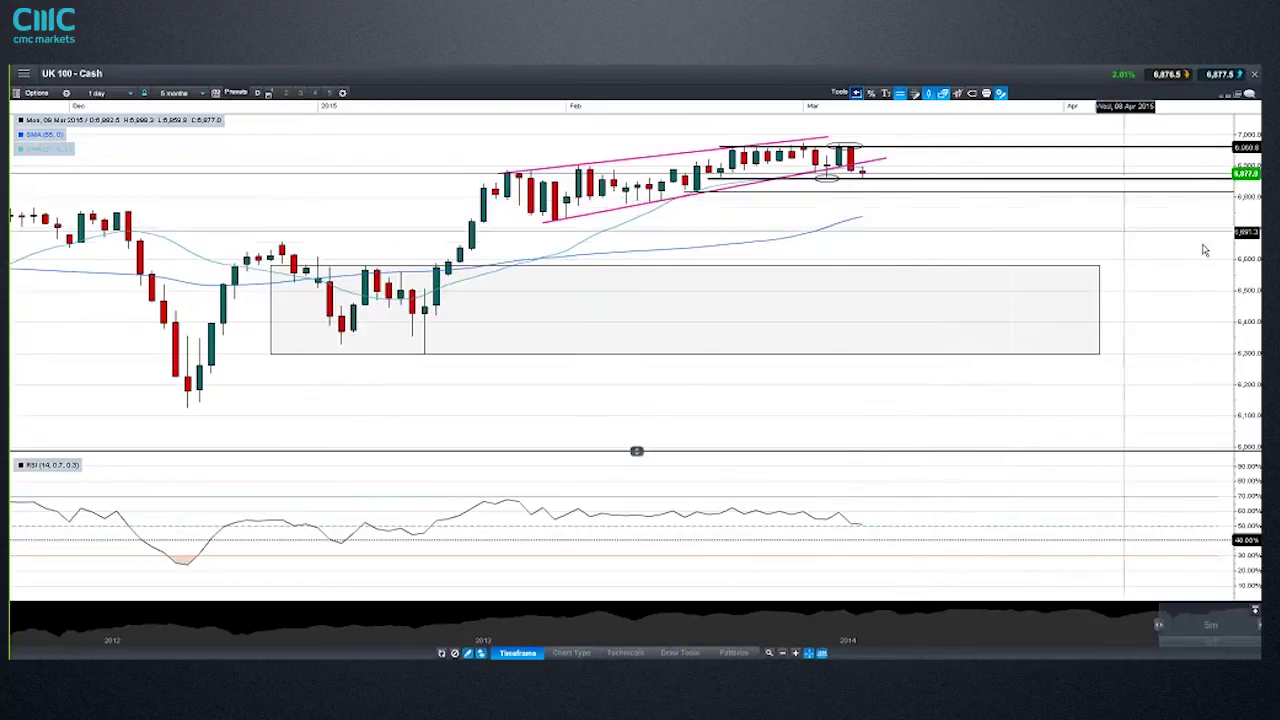
- Stretch the UK 100 price scale and examine the circled early March candles against the horizontal levels and lower pink trend line
{"action": "left_click_drag", "start_coordinate": [1240, 248], "coordinate": [1100, 280]}
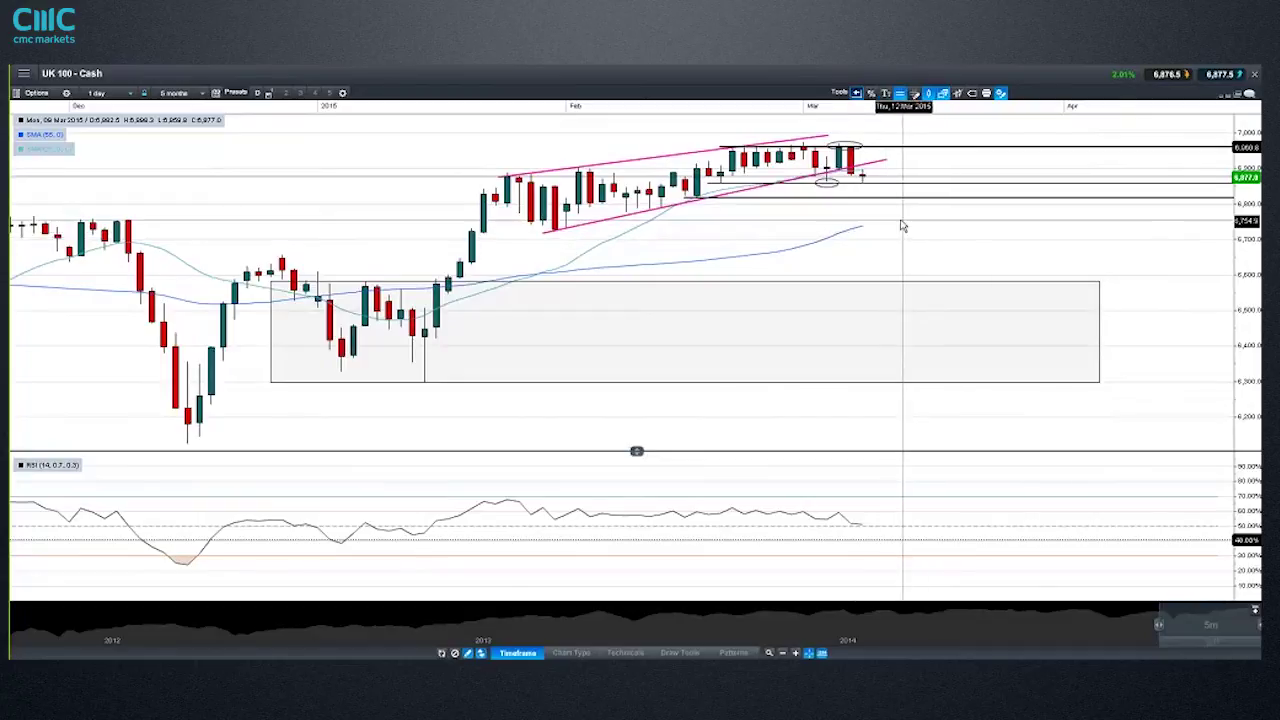
{"action": "scroll", "coordinate": [893, 227], "scroll_direction": "up", "scroll_amount": 2}
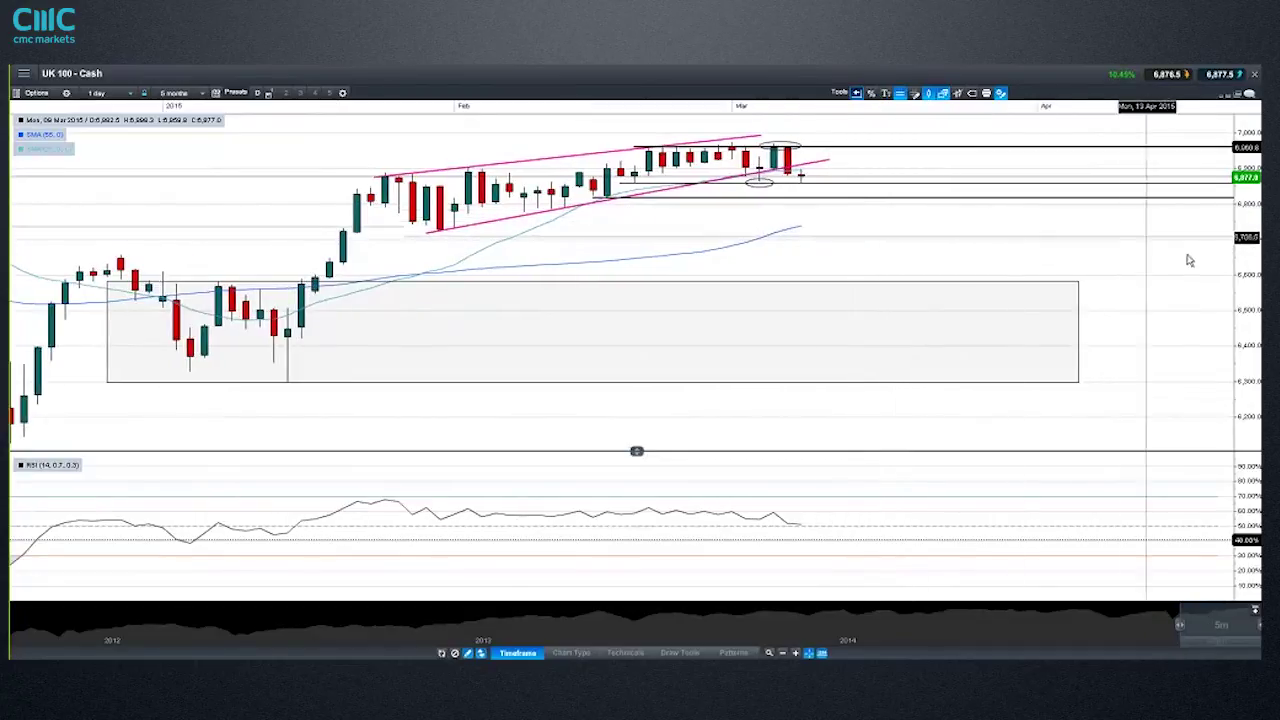
{"action": "left_click_drag", "start_coordinate": [1240, 232], "coordinate": [1232, 289]}
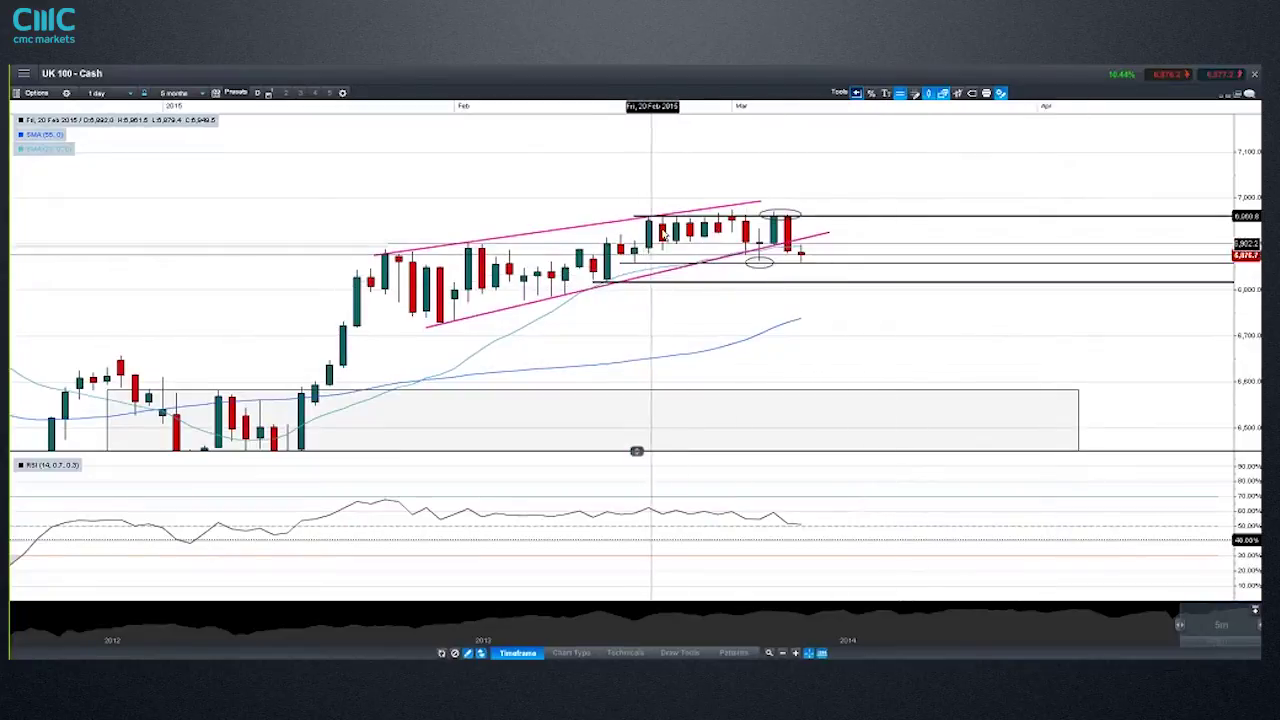
{"action": "left_click", "coordinate": [672, 219]}
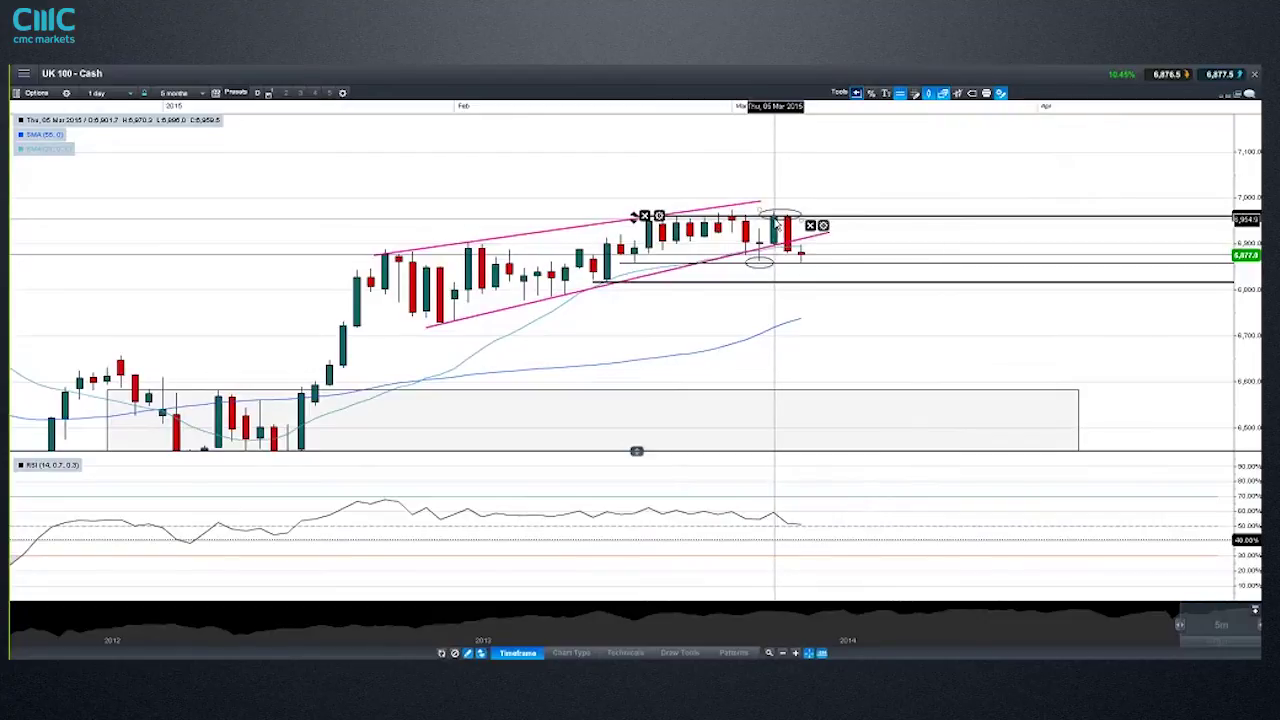
{"action": "left_click_drag", "start_coordinate": [776, 222], "coordinate": [607, 272]}
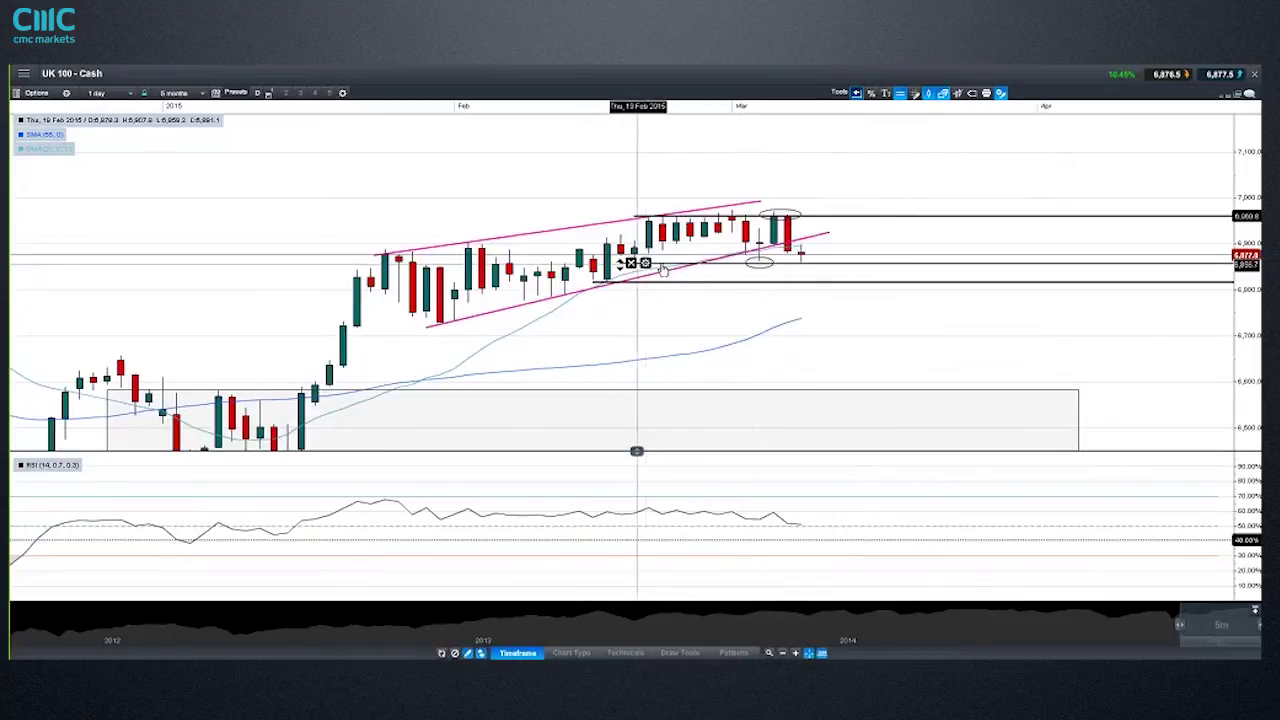
{"action": "mouse_move", "coordinate": [803, 268]}
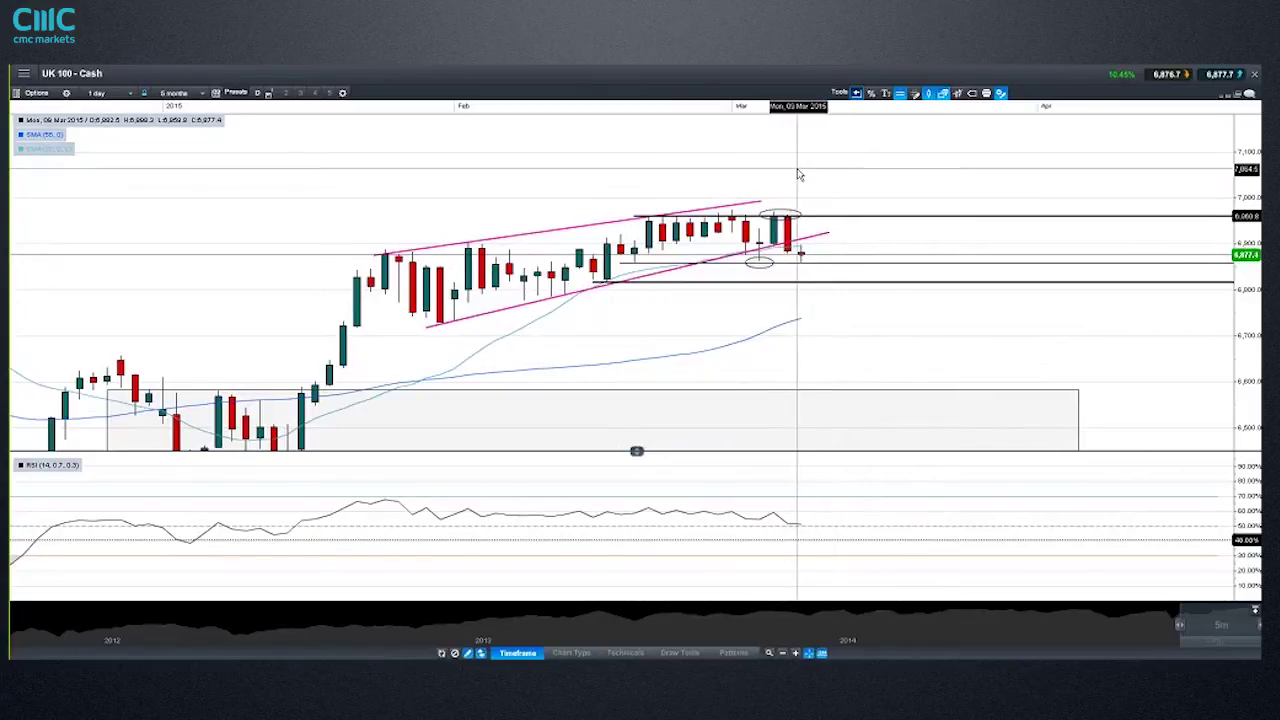
{"action": "mouse_move", "coordinate": [815, 245]}
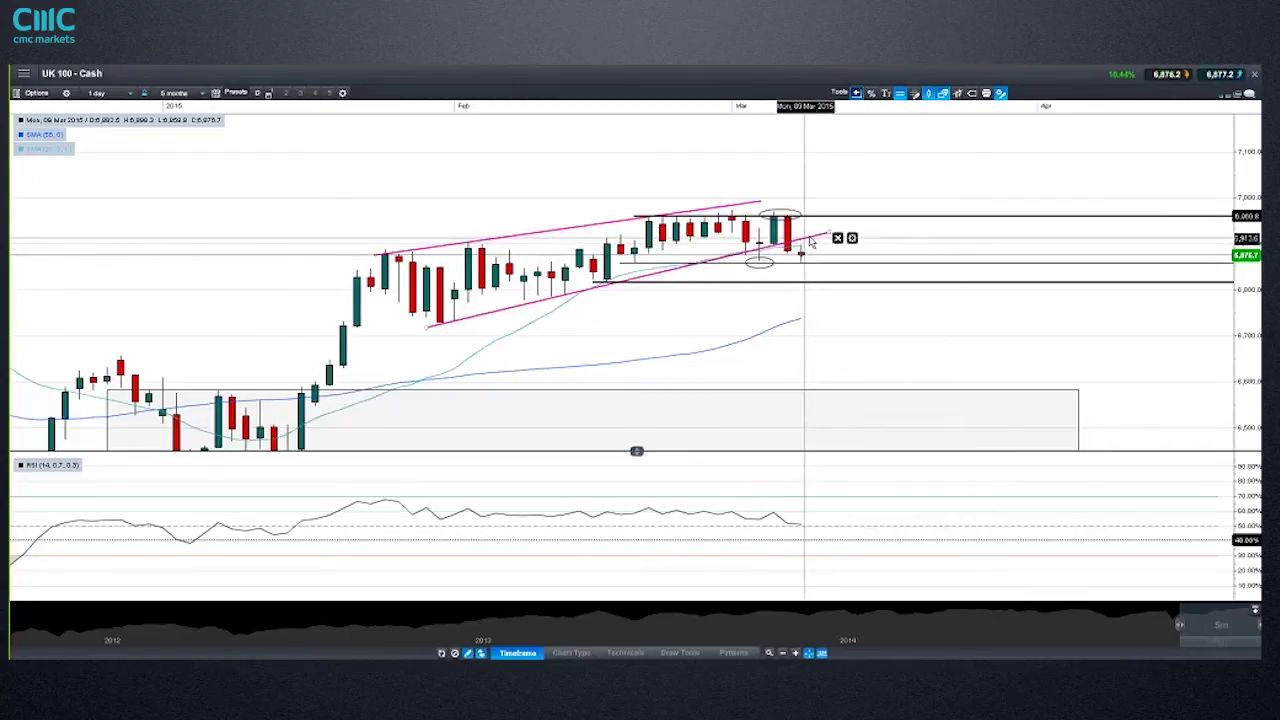
{"action": "mouse_move", "coordinate": [829, 288]}
{"action": "mouse_move", "coordinate": [612, 288]}
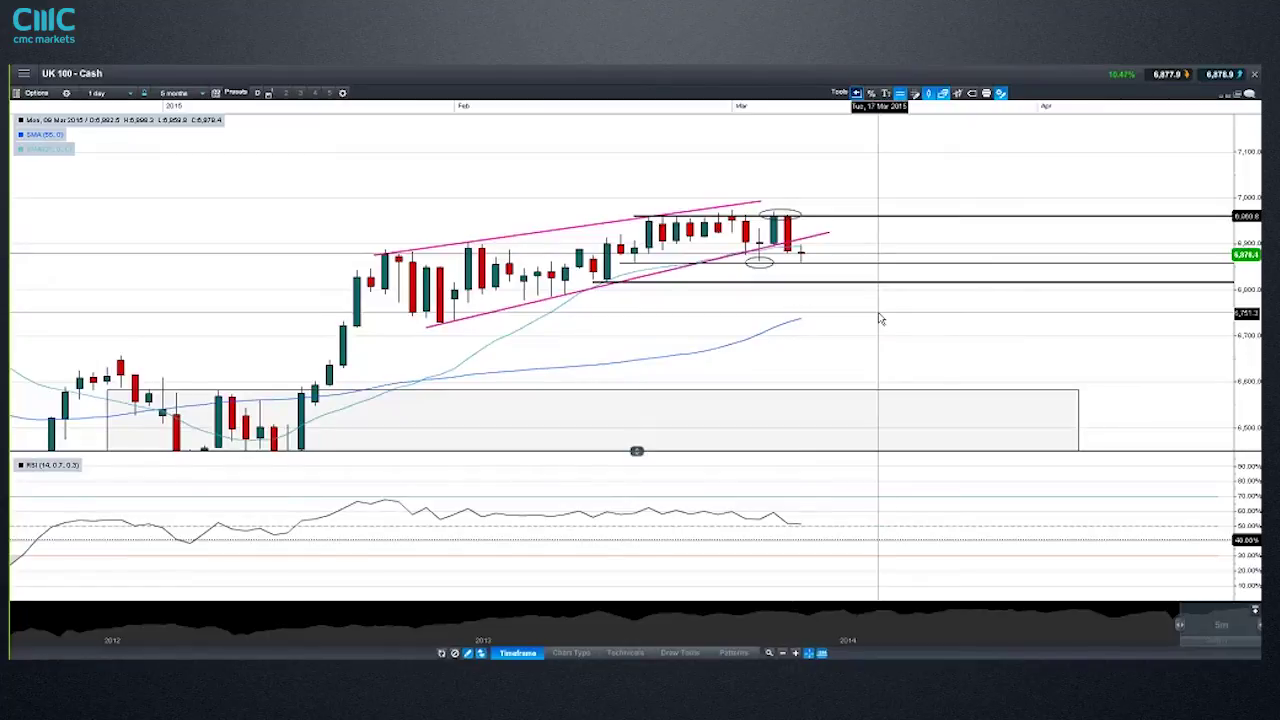
- Close the UK 100 chart, open the saved Germany 30 chart with its Chart Forum posts, and inspect the circled 6 March 2015 candle
{"action": "left_click", "coordinate": [1256, 76]}
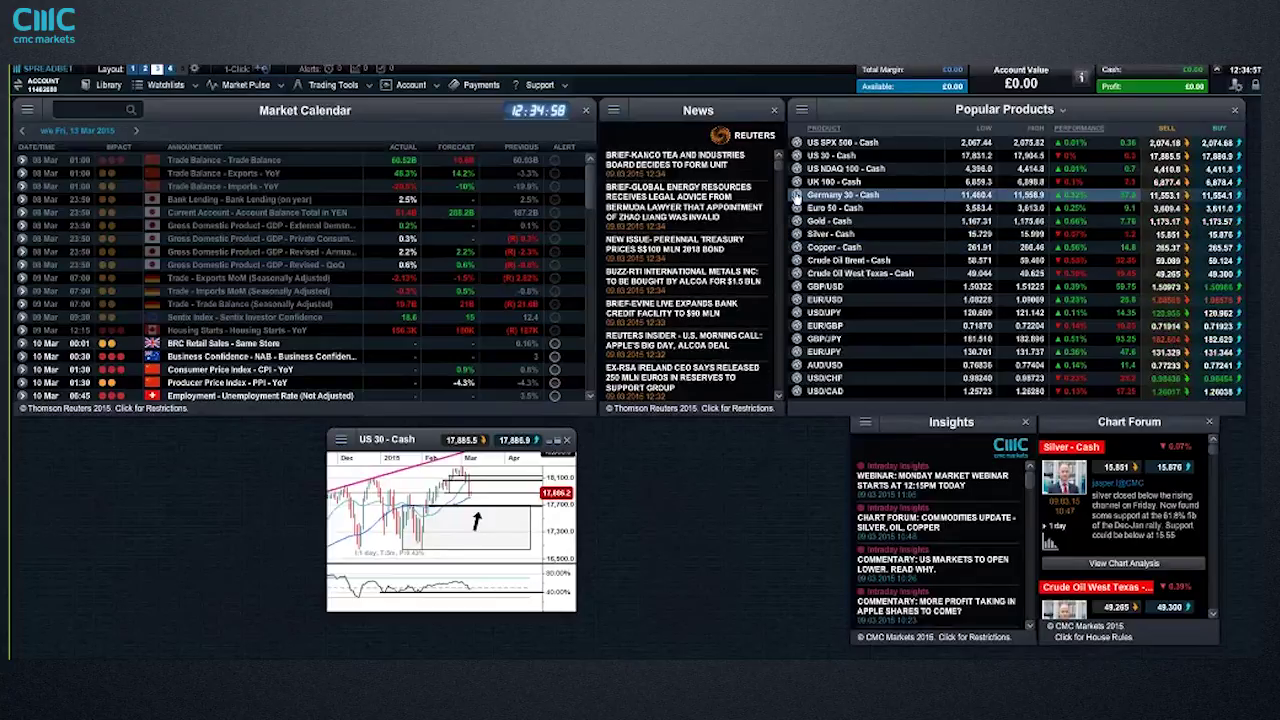
{"action": "left_click", "coordinate": [797, 196]}
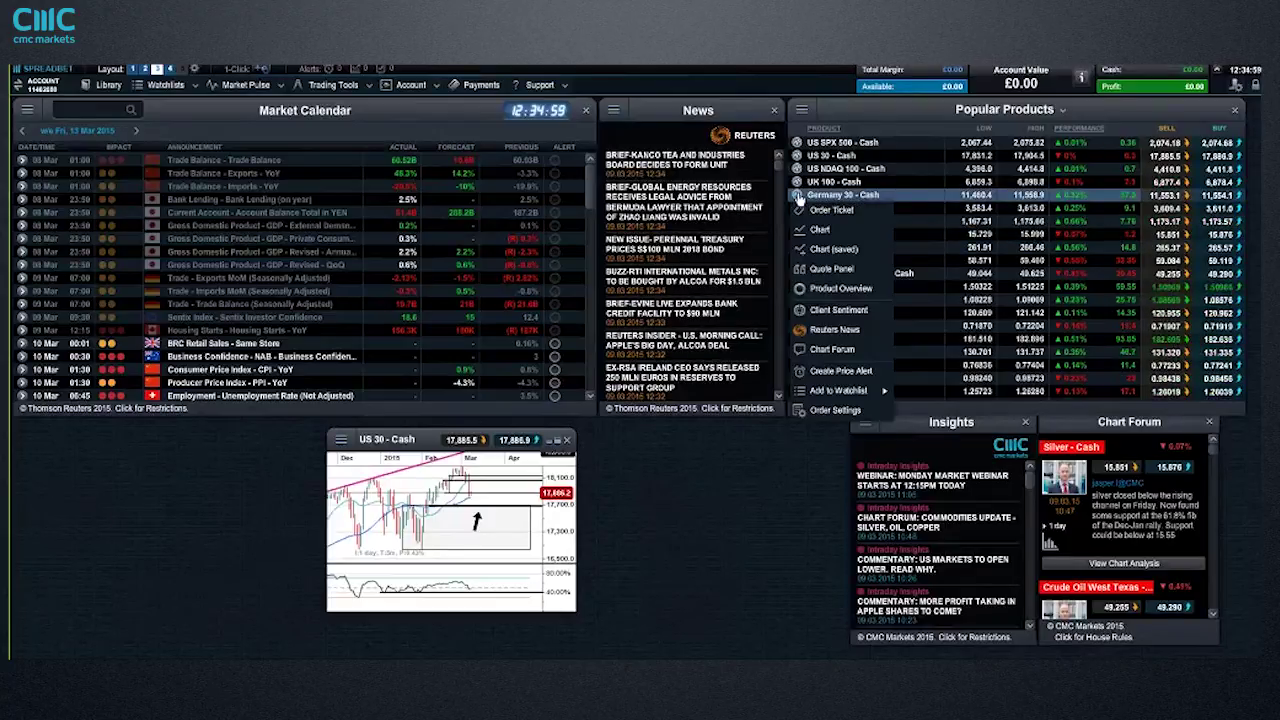
{"action": "left_click", "coordinate": [865, 252]}
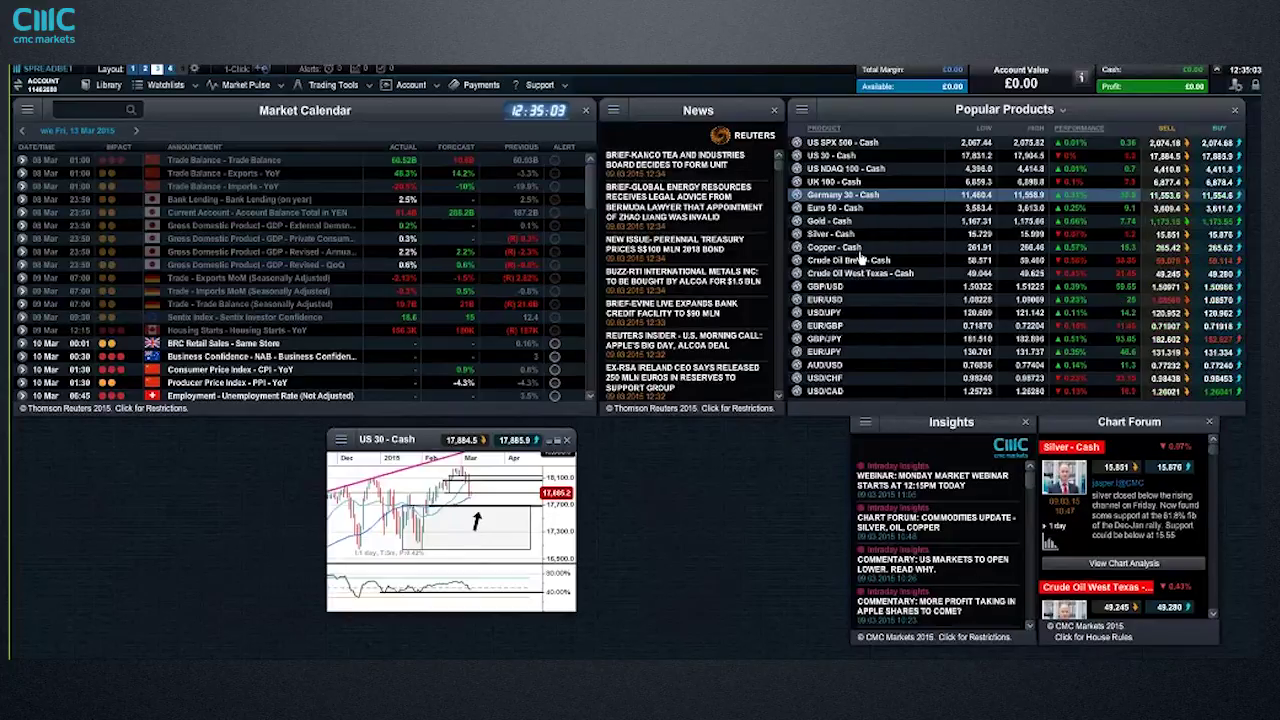
{"action": "left_click", "coordinate": [848, 265]}
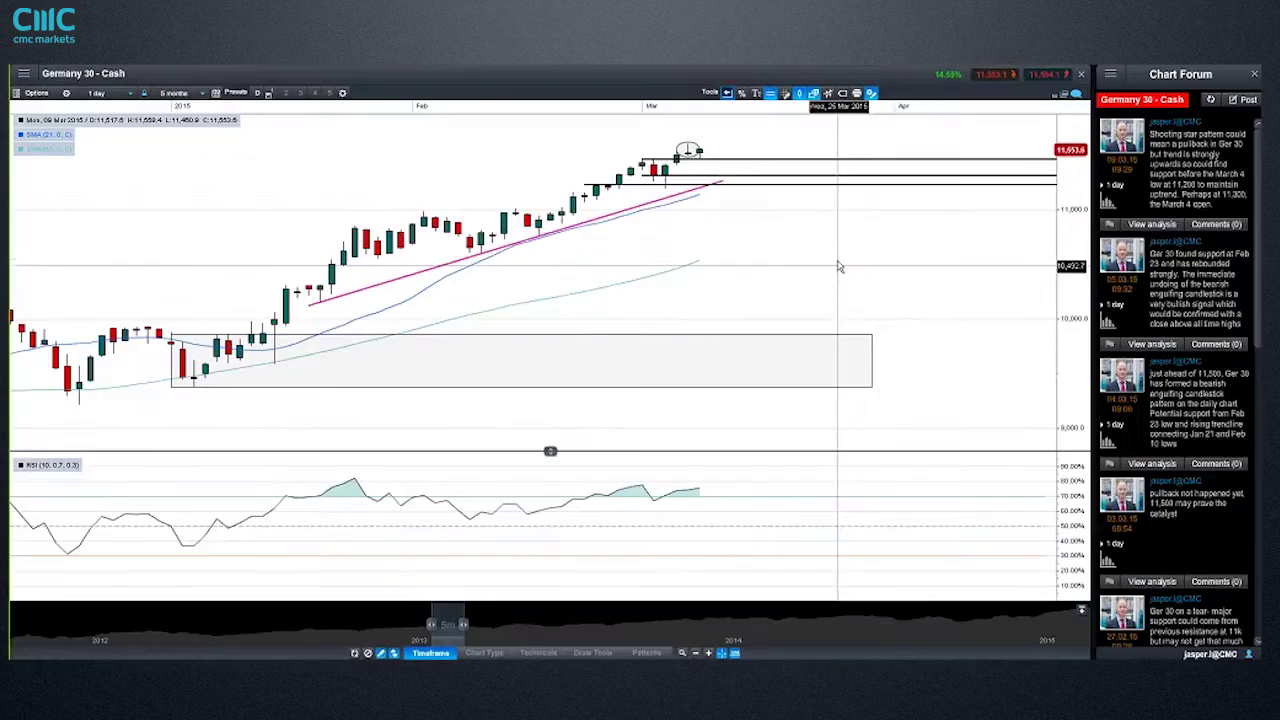
{"action": "scroll", "coordinate": [709, 246], "scroll_direction": "down", "scroll_amount": 1}
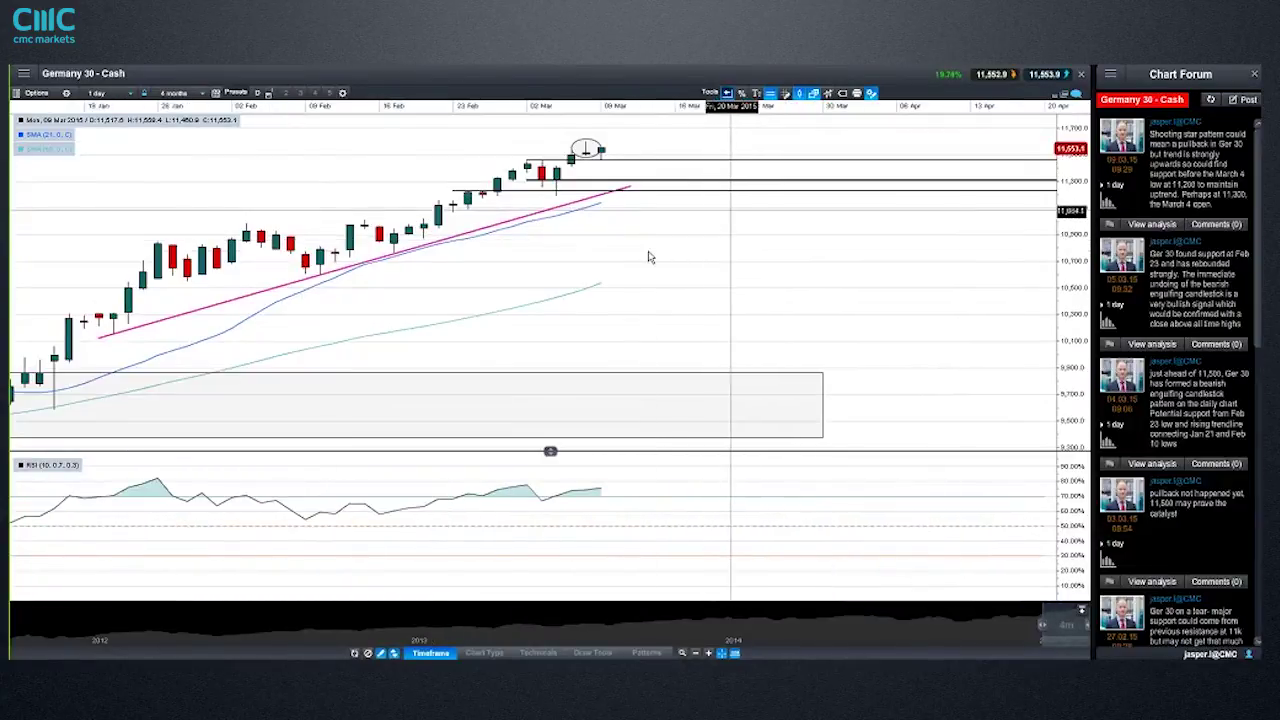
{"action": "mouse_move", "coordinate": [594, 157]}
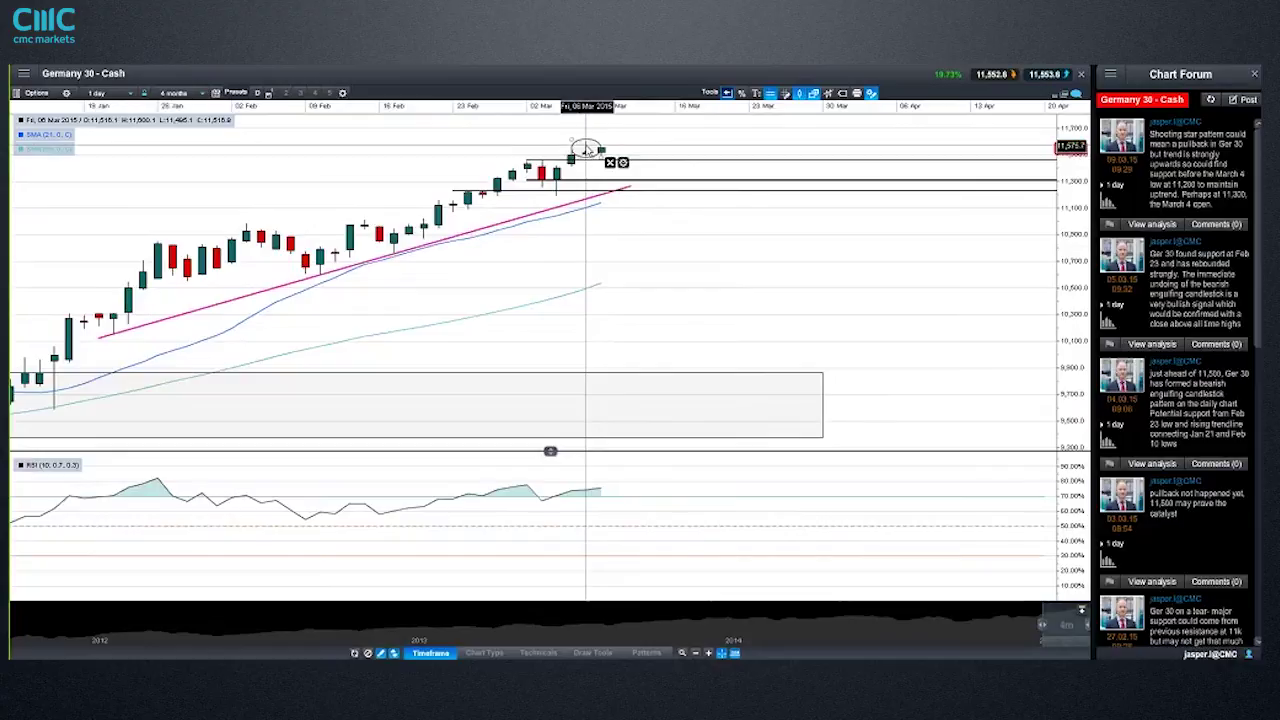
- Examine the Germany 30 daily candles from late February 2015 against the horizontal support levels and the rising pink trend line
{"action": "mouse_move", "coordinate": [729, 195]}
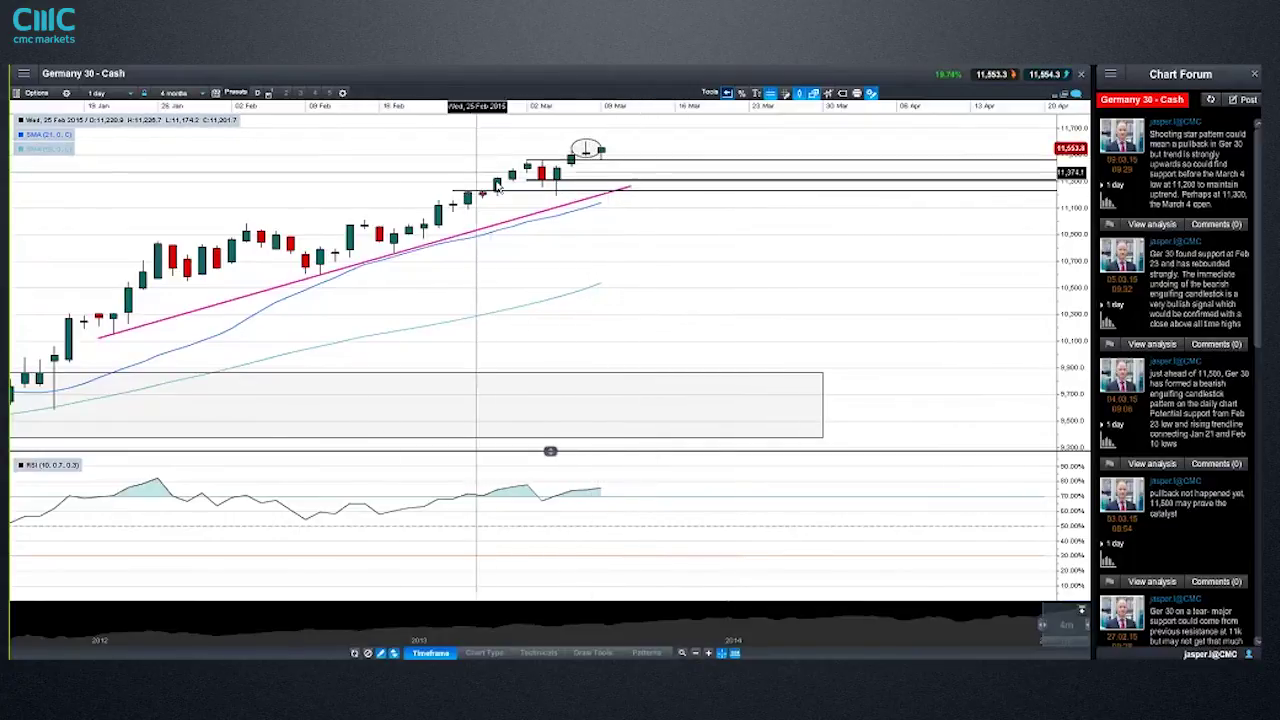
{"action": "scroll", "coordinate": [391, 171], "scroll_direction": "up", "scroll_amount": 2}
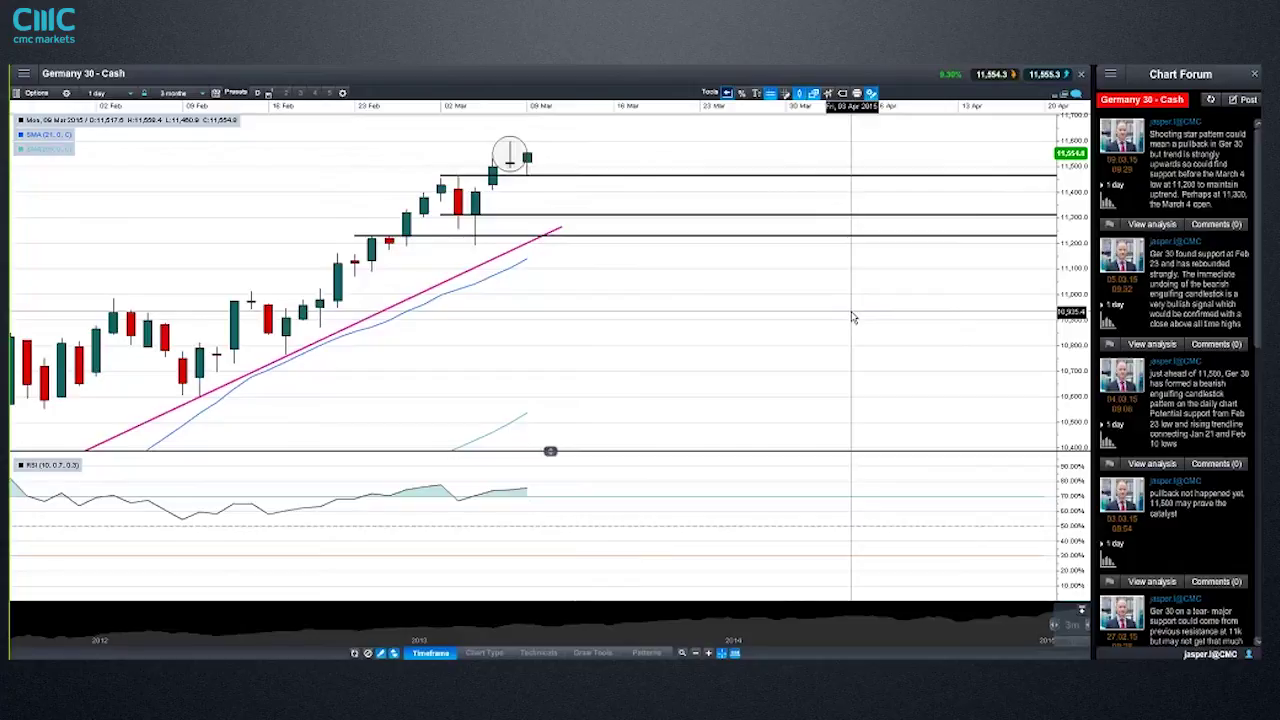
{"action": "scroll", "coordinate": [743, 316], "scroll_direction": "down", "scroll_amount": 3}
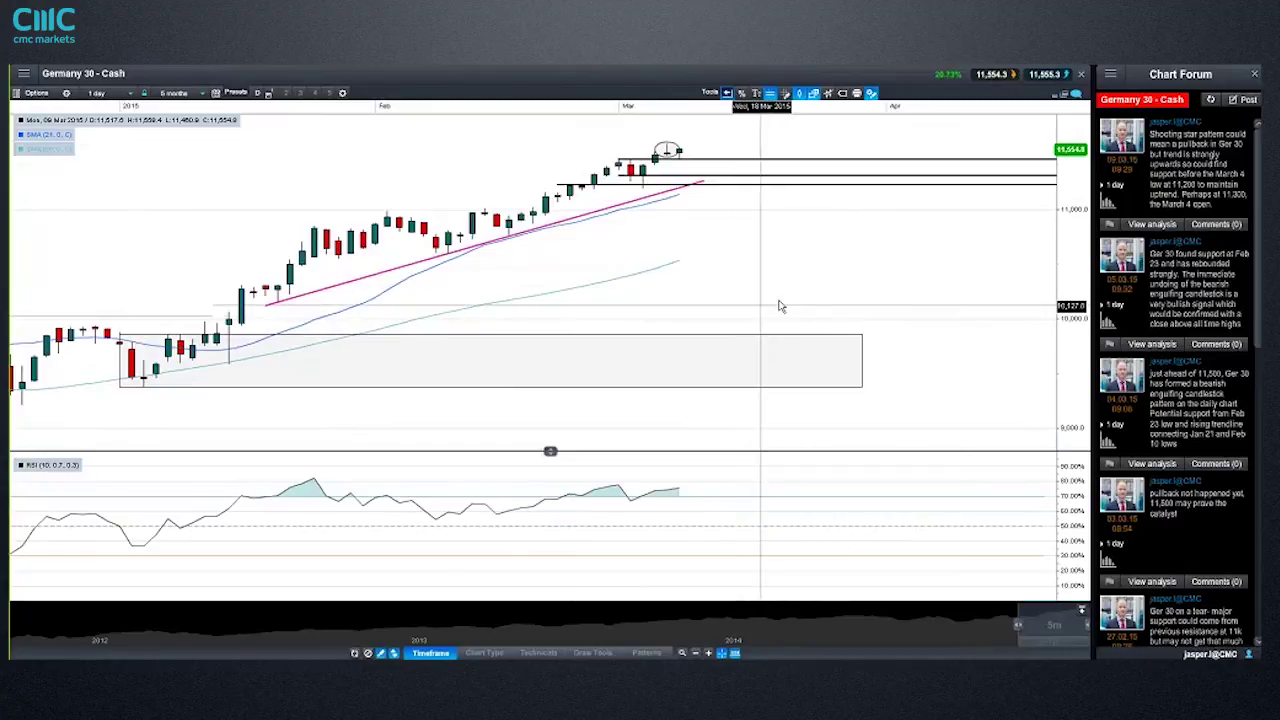
{"action": "scroll", "coordinate": [891, 284], "scroll_direction": "up", "scroll_amount": 3}
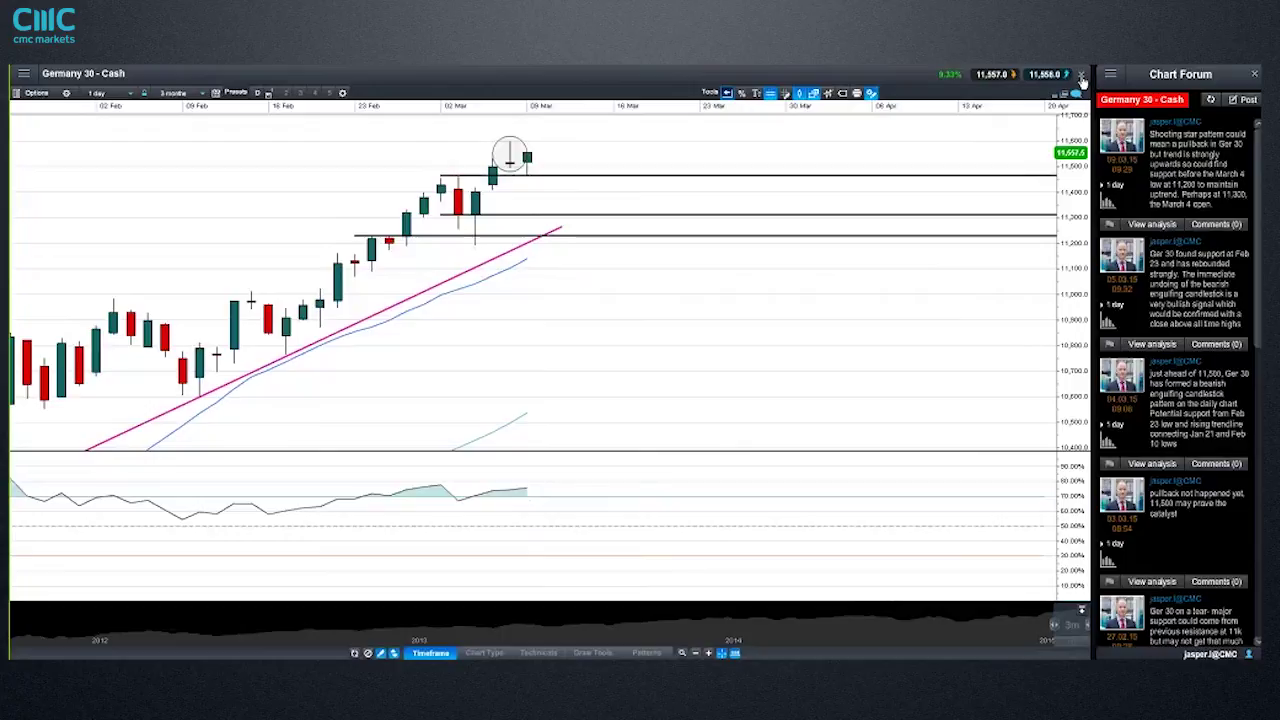
- Close the Germany 30 chart, then enlarge the US 30 chart and set it to the 1-week interval
{"action": "left_click", "coordinate": [1081, 77]}
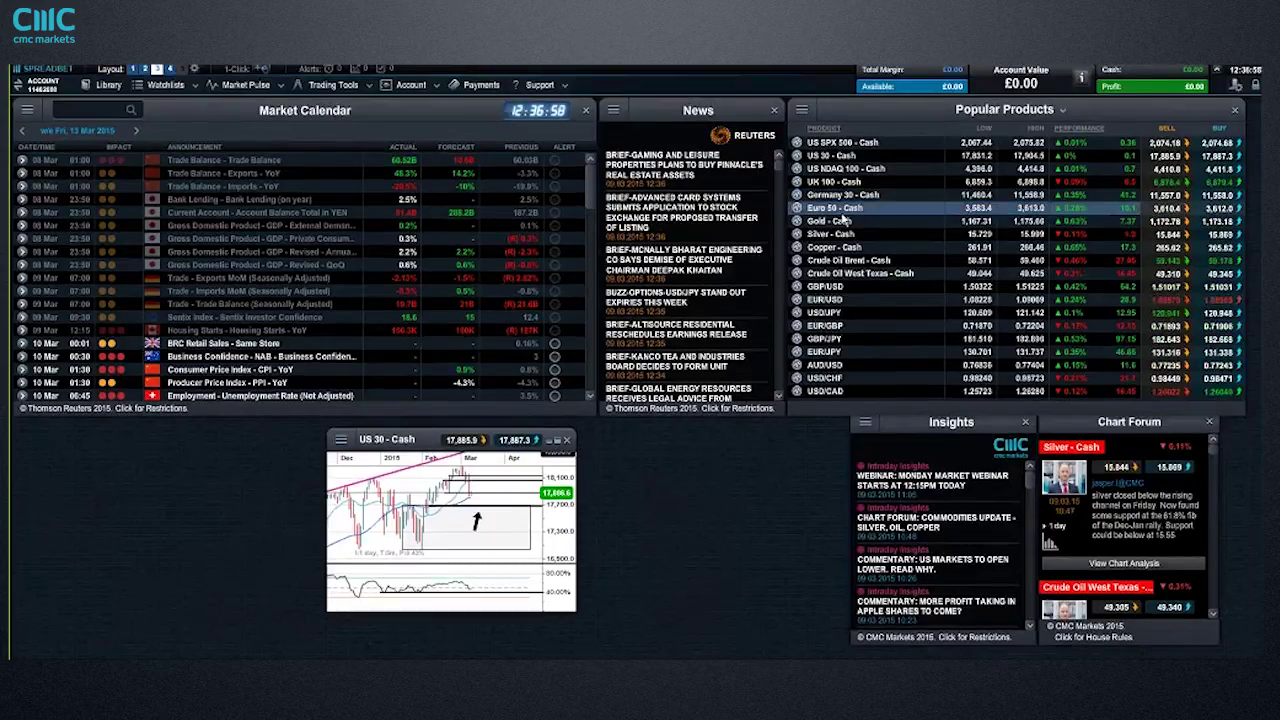
{"action": "left_click", "coordinate": [557, 441]}
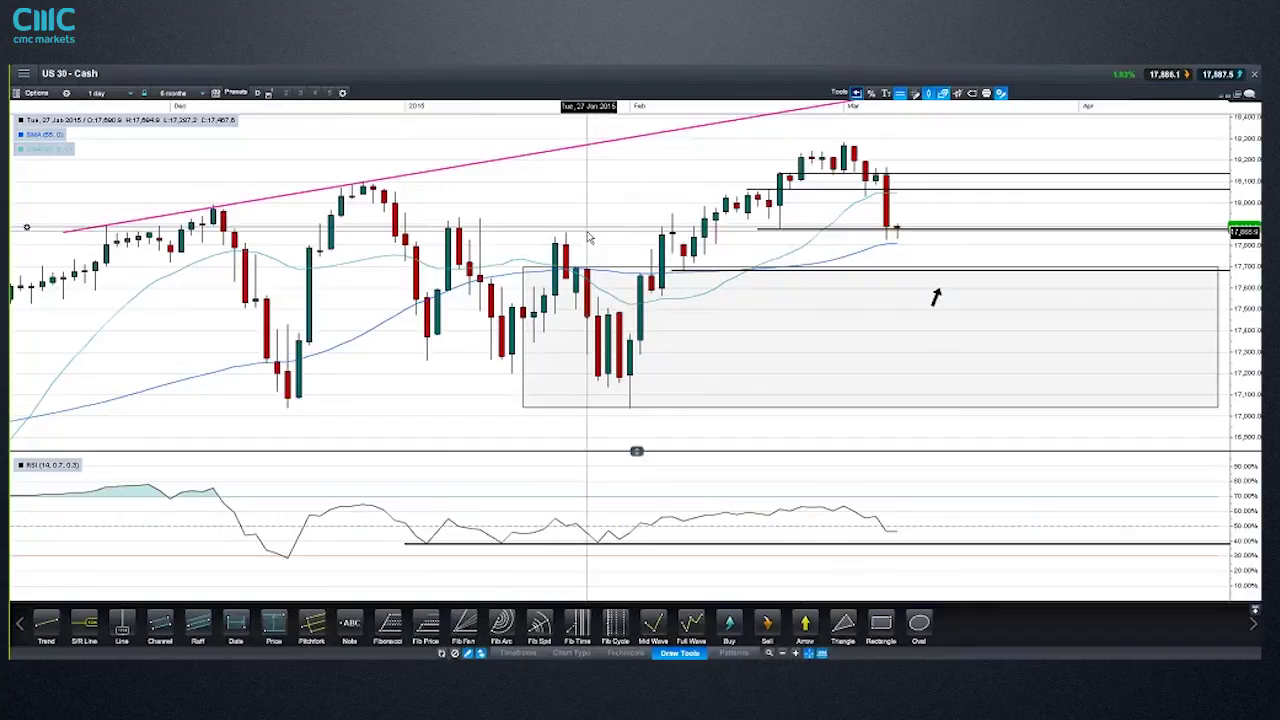
{"action": "left_click", "coordinate": [104, 95]}
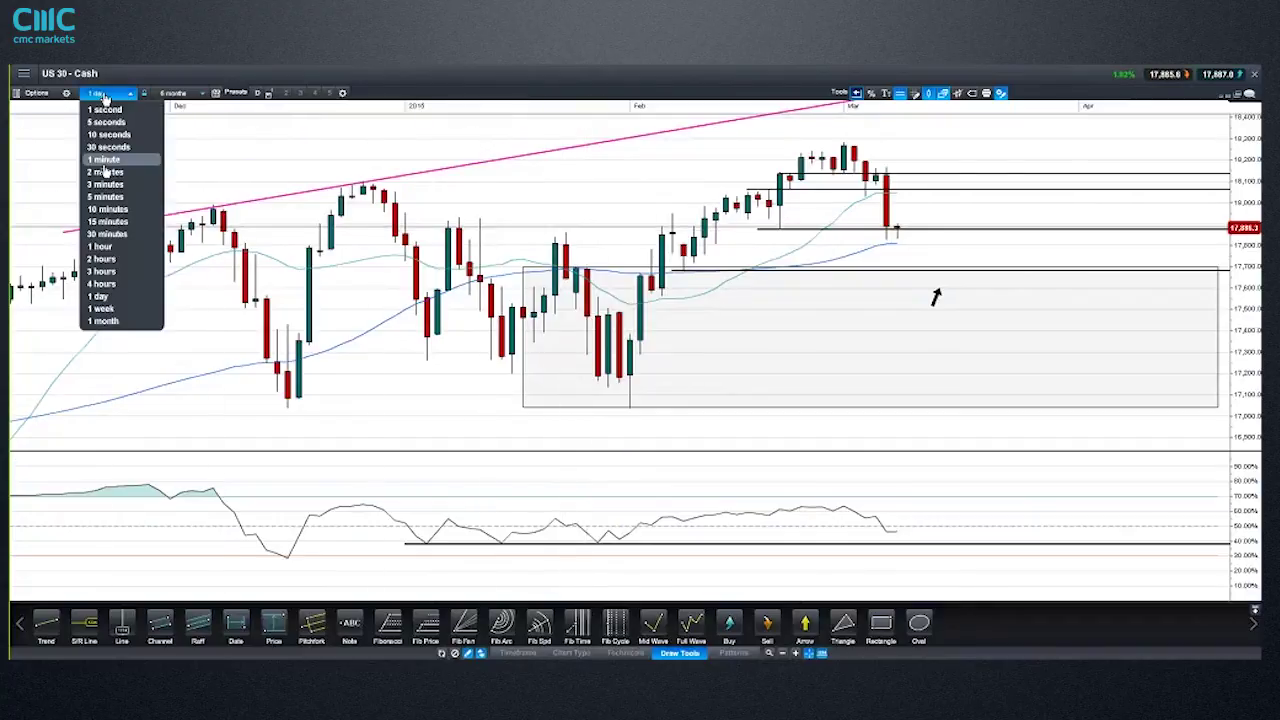
{"action": "left_click", "coordinate": [104, 309]}
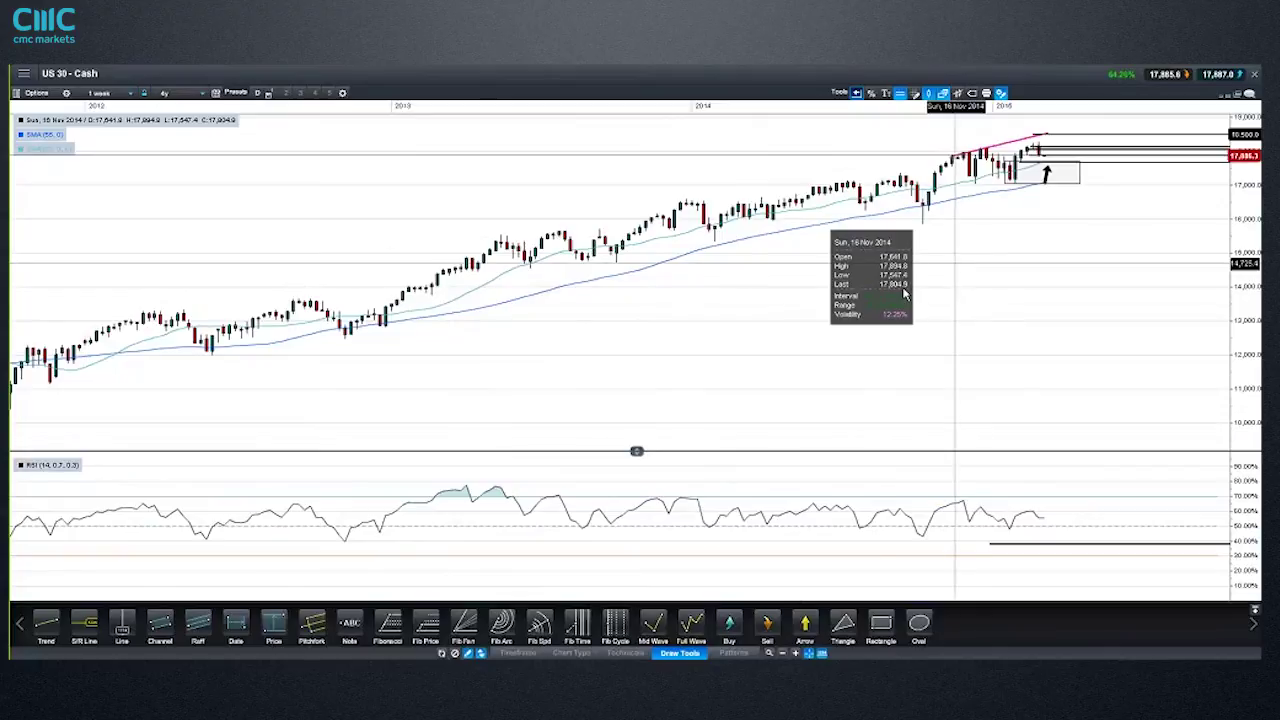
- Examine the US 30 weekly uptrend since 2013 and the early 2015 candles around the grey rectangle, arrow and moving averages
{"action": "scroll", "coordinate": [834, 271], "scroll_direction": "up", "scroll_amount": 5}
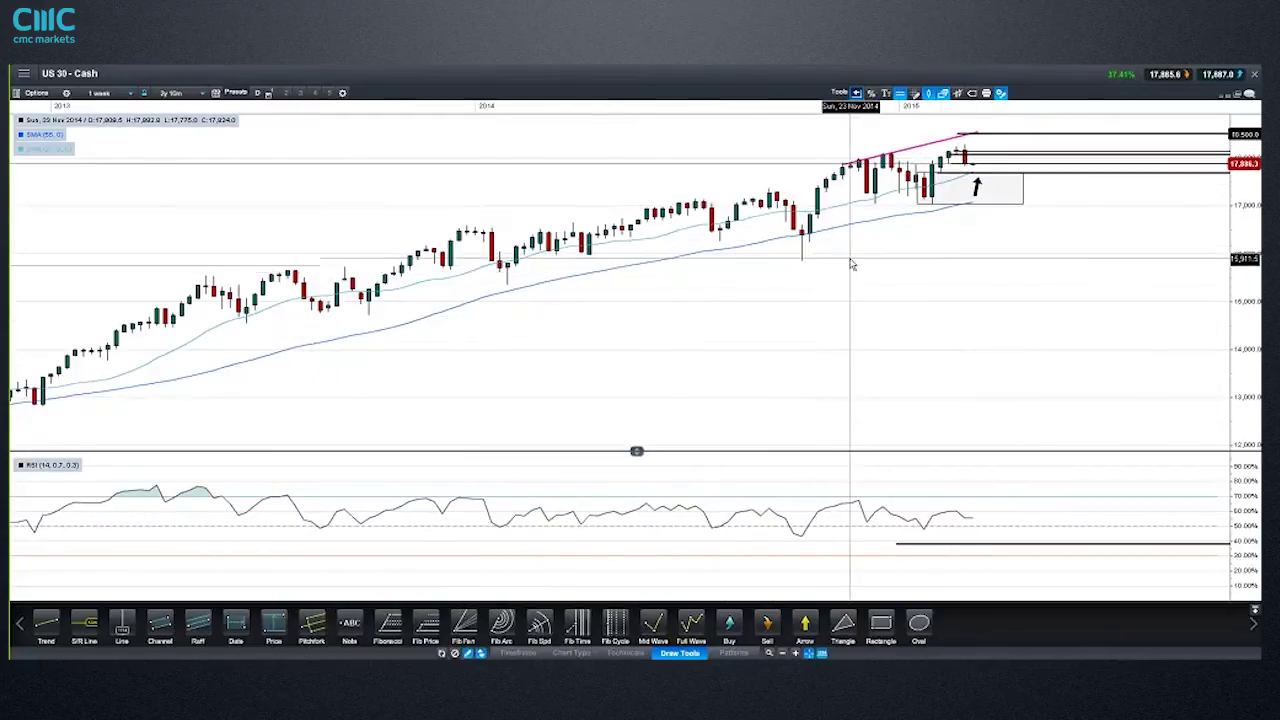
{"action": "scroll", "coordinate": [845, 265], "scroll_direction": "down", "scroll_amount": 2}
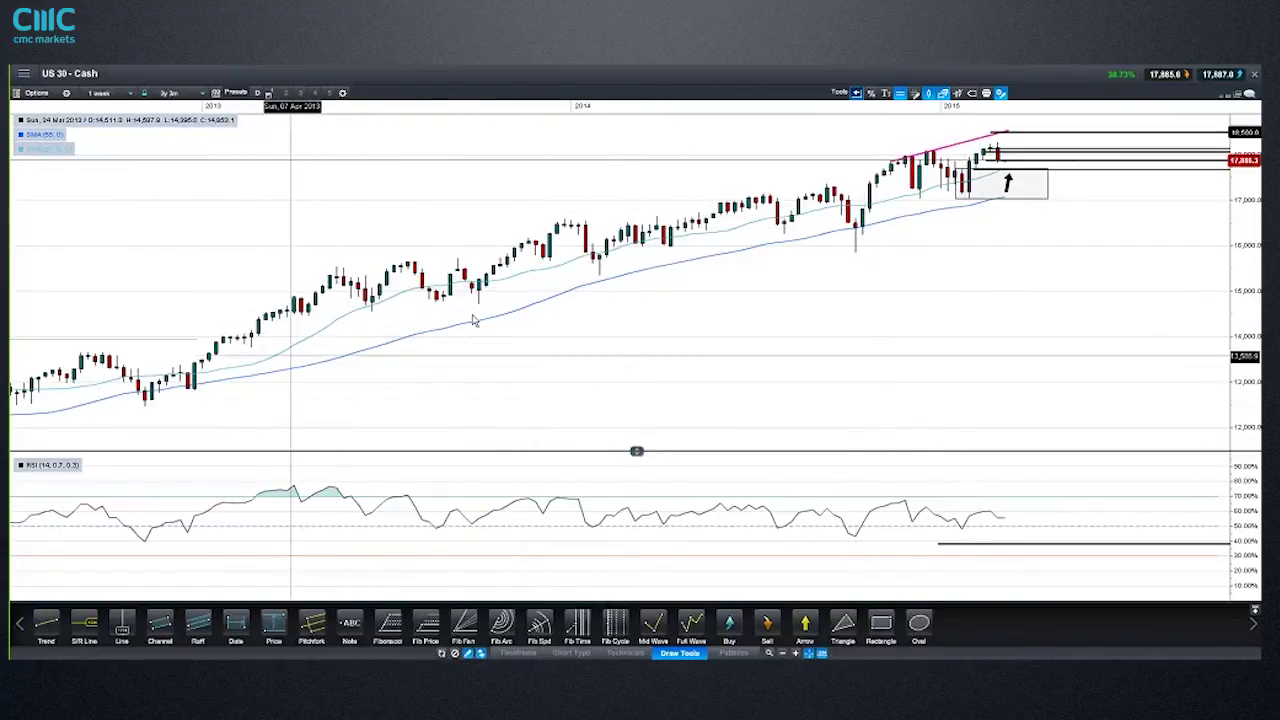
{"action": "scroll", "coordinate": [978, 278], "scroll_direction": "up", "scroll_amount": 2}
{"action": "scroll", "coordinate": [978, 280], "scroll_direction": "up", "scroll_amount": 4}
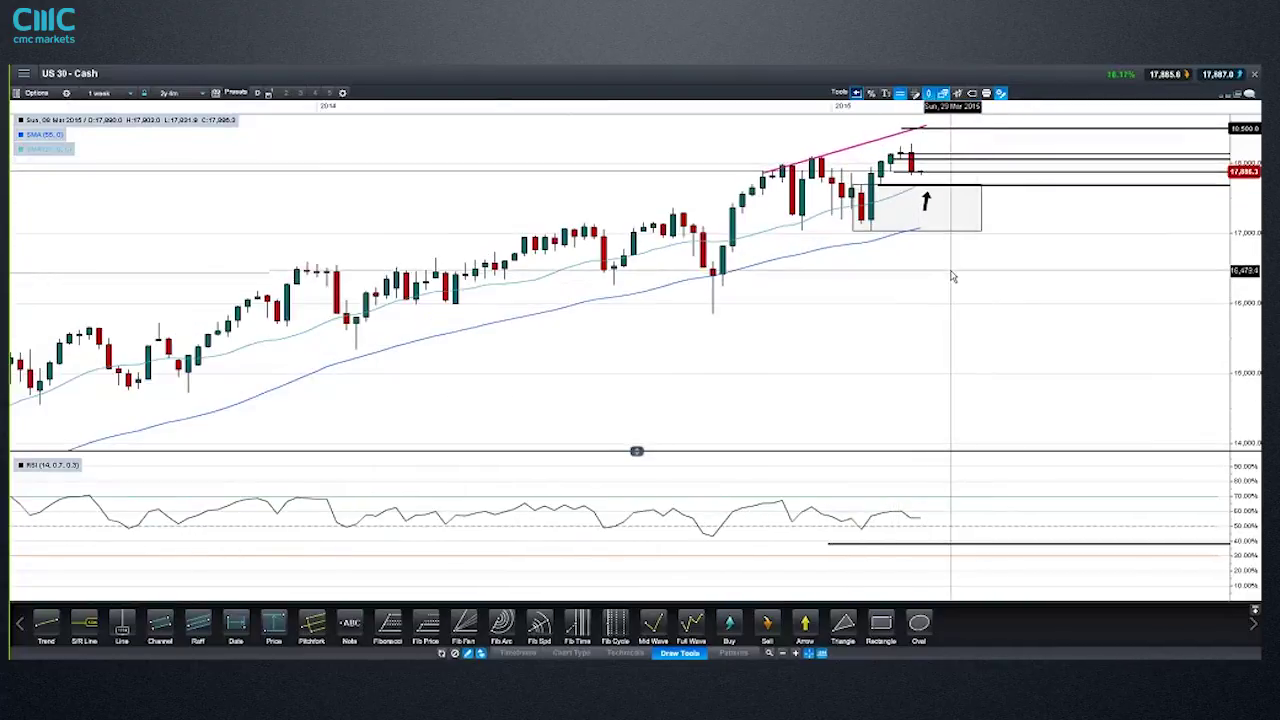
{"action": "mouse_move", "coordinate": [737, 215]}
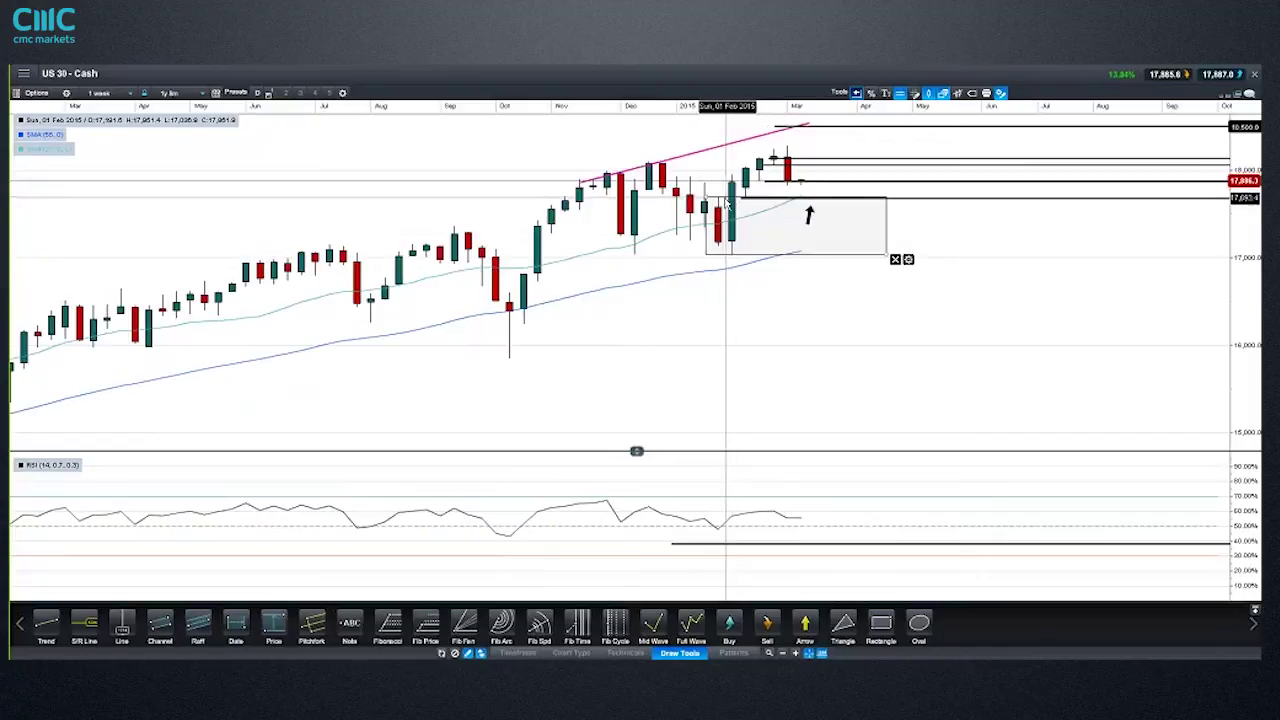
{"action": "mouse_move", "coordinate": [809, 211]}
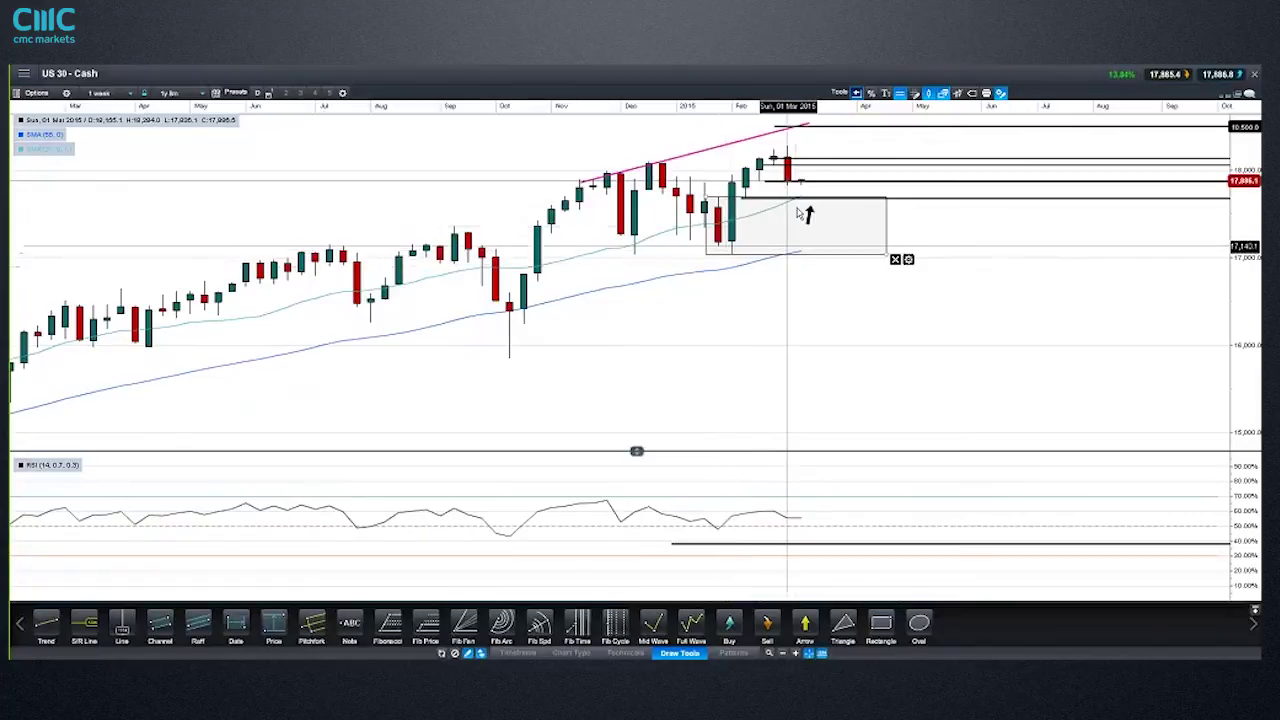
{"action": "mouse_move", "coordinate": [760, 163]}
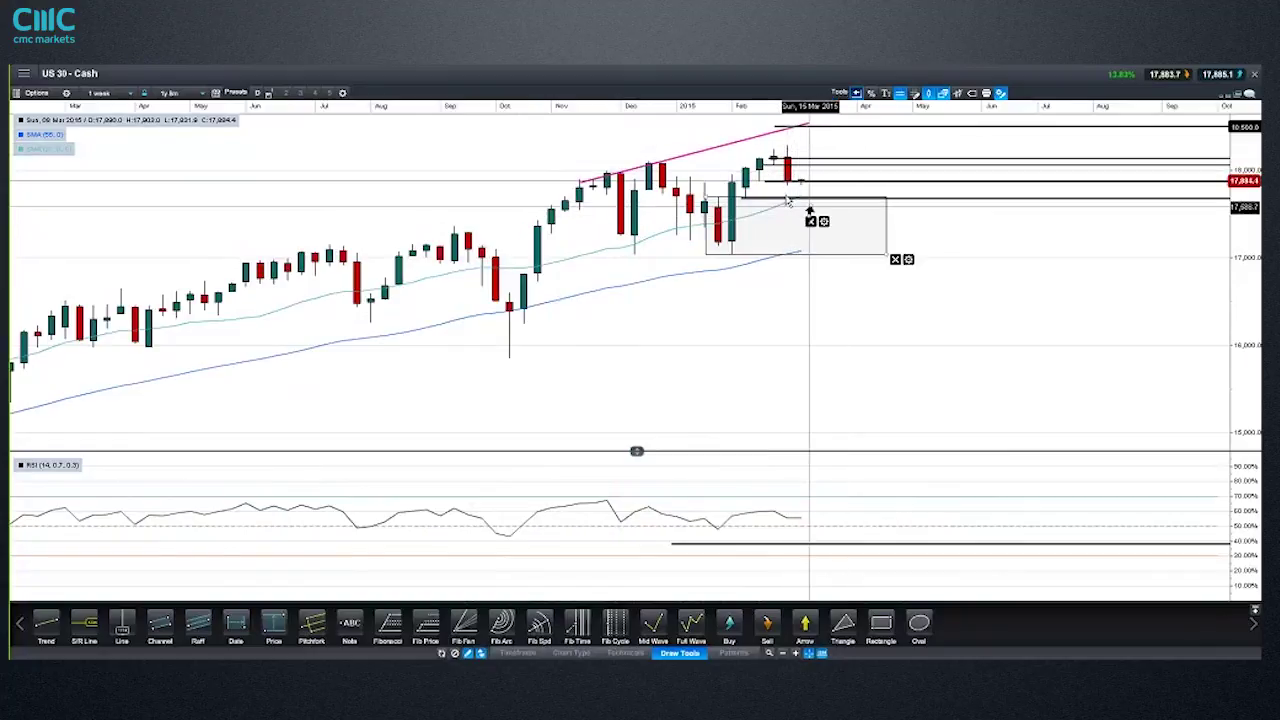
- Return the US 30 chart to the 1-day interval and compare the 9 March 2015 candle with the horizontal levels drawn from February
{"action": "left_click", "coordinate": [104, 93]}
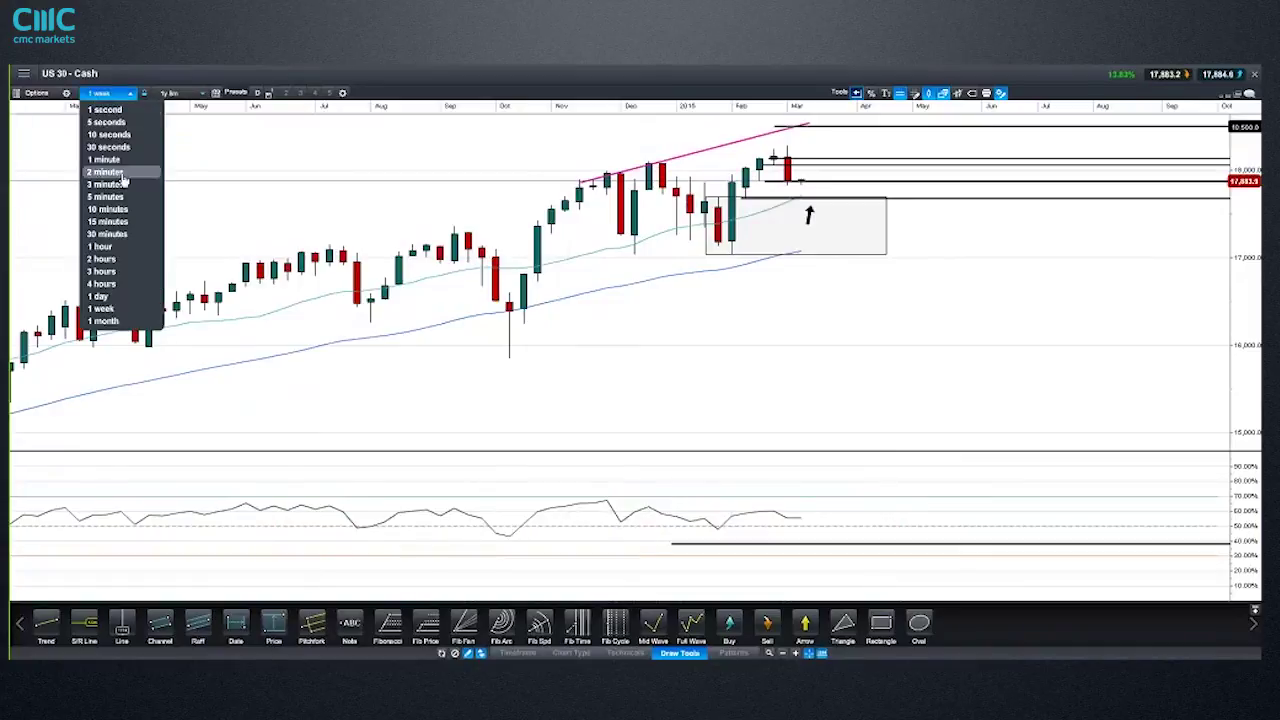
{"action": "left_click", "coordinate": [100, 296]}
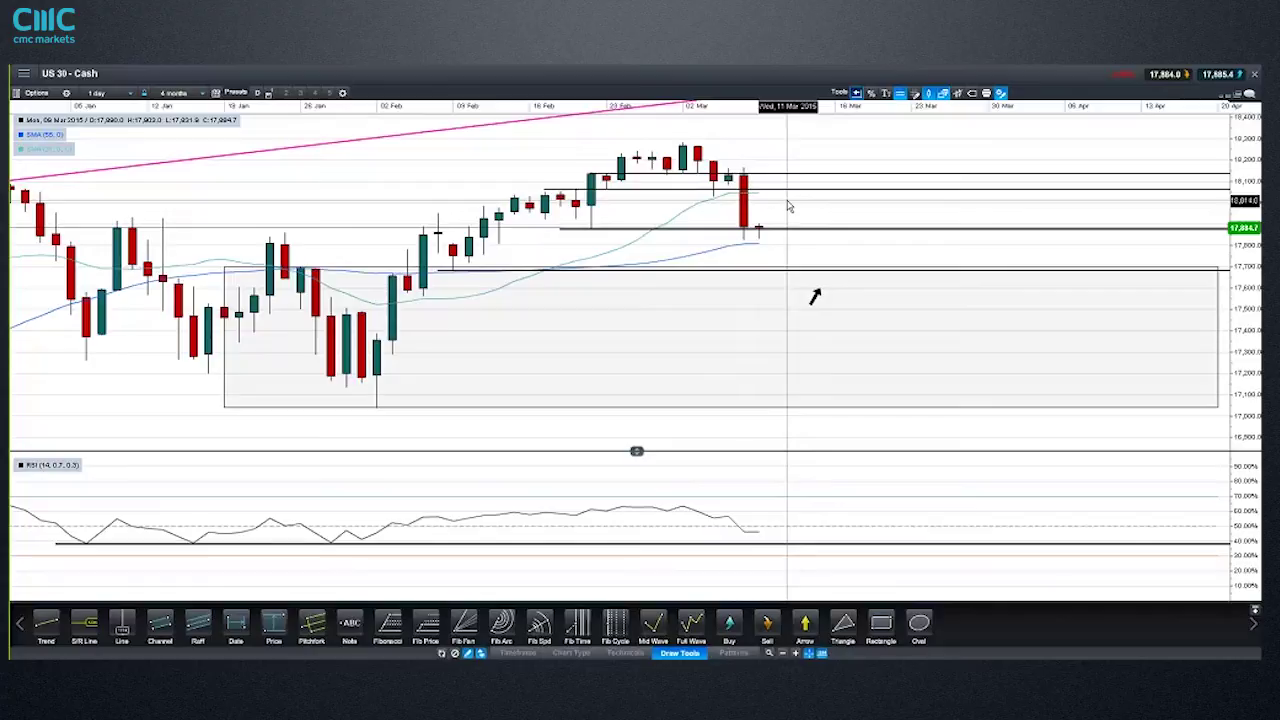
{"action": "left_click", "coordinate": [757, 228]}
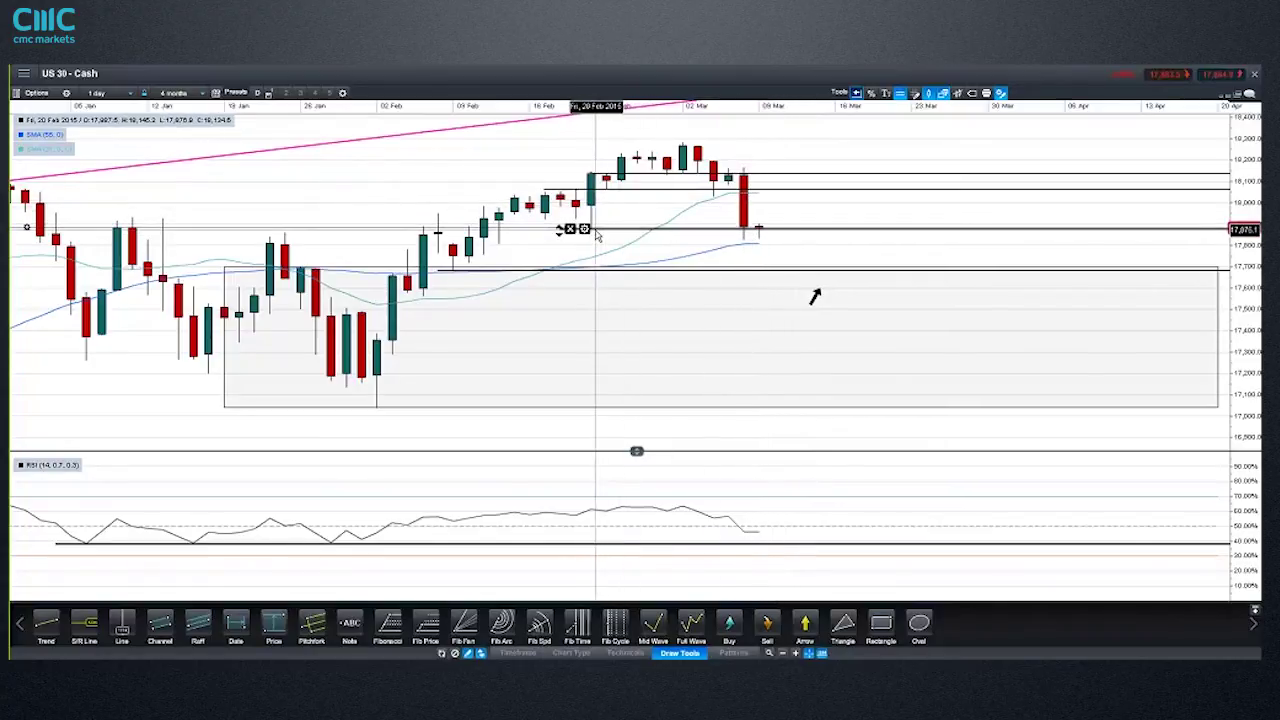
{"action": "mouse_move", "coordinate": [597, 235]}
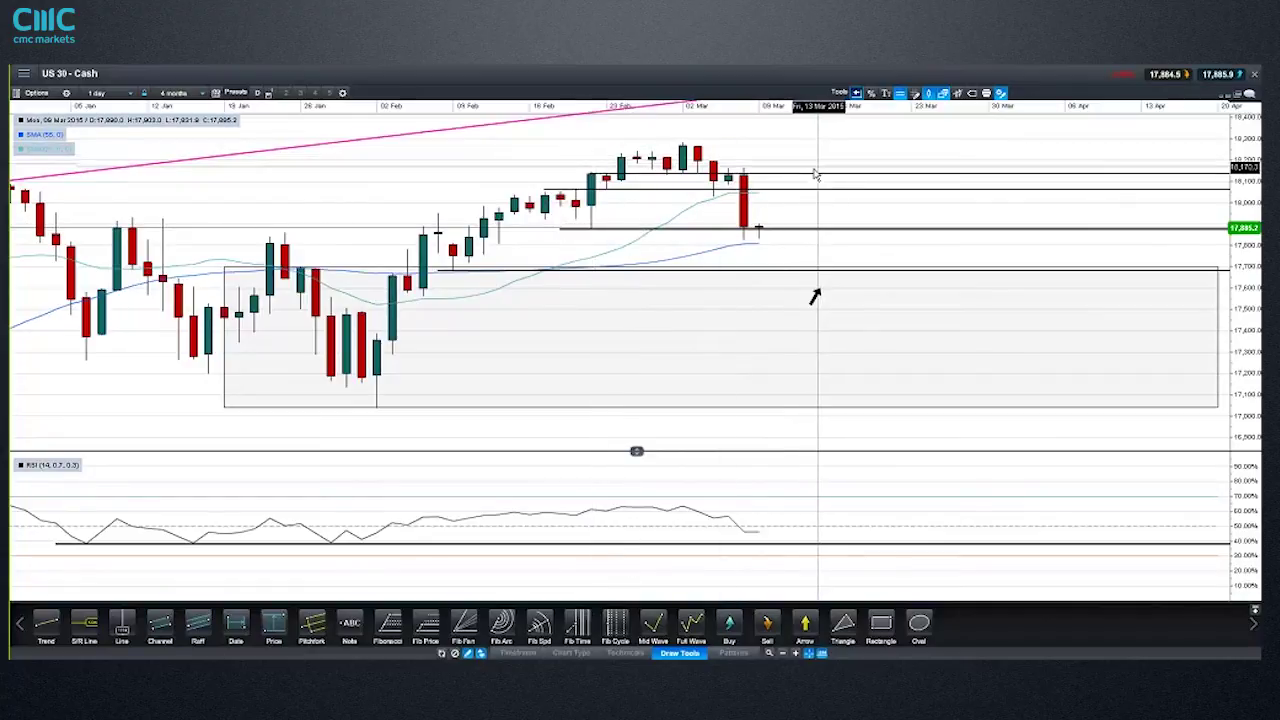
{"action": "mouse_move", "coordinate": [813, 175]}
{"action": "mouse_move", "coordinate": [760, 230]}
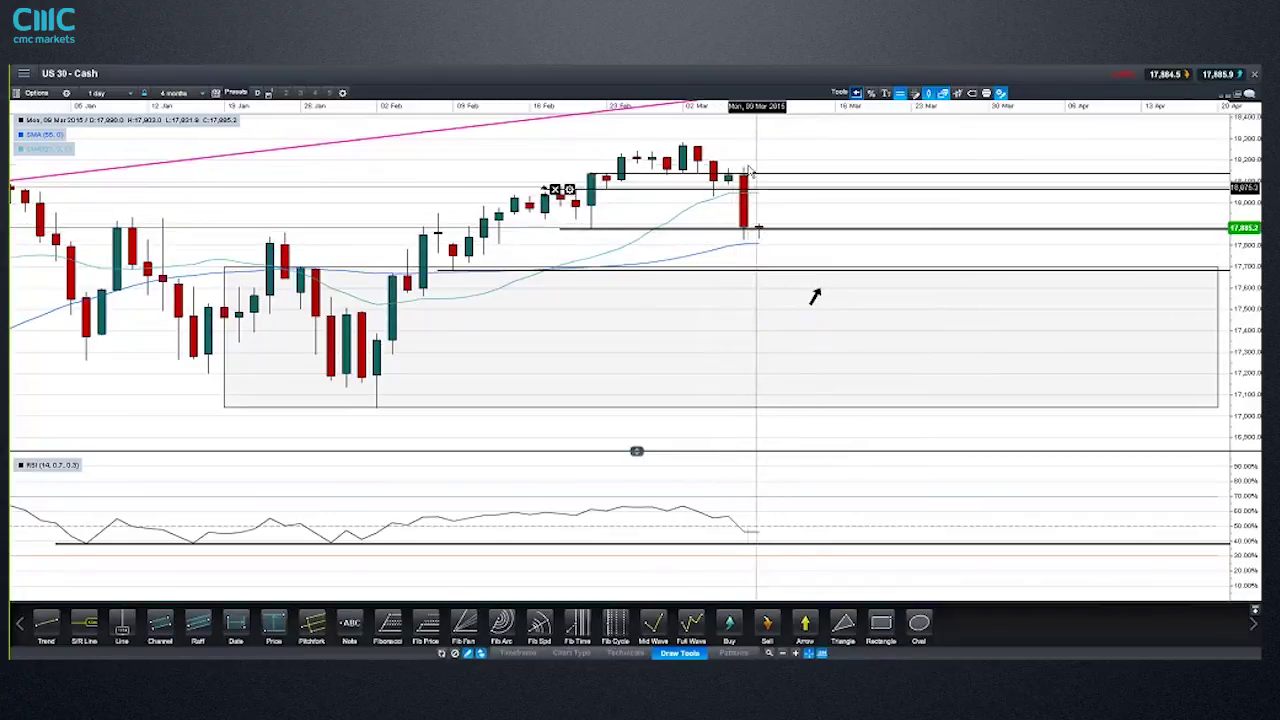
- Inspect the US 30 daily moving averages and the horizontal support line near the upper edge of the grey rectangle
{"action": "mouse_move", "coordinate": [758, 204]}
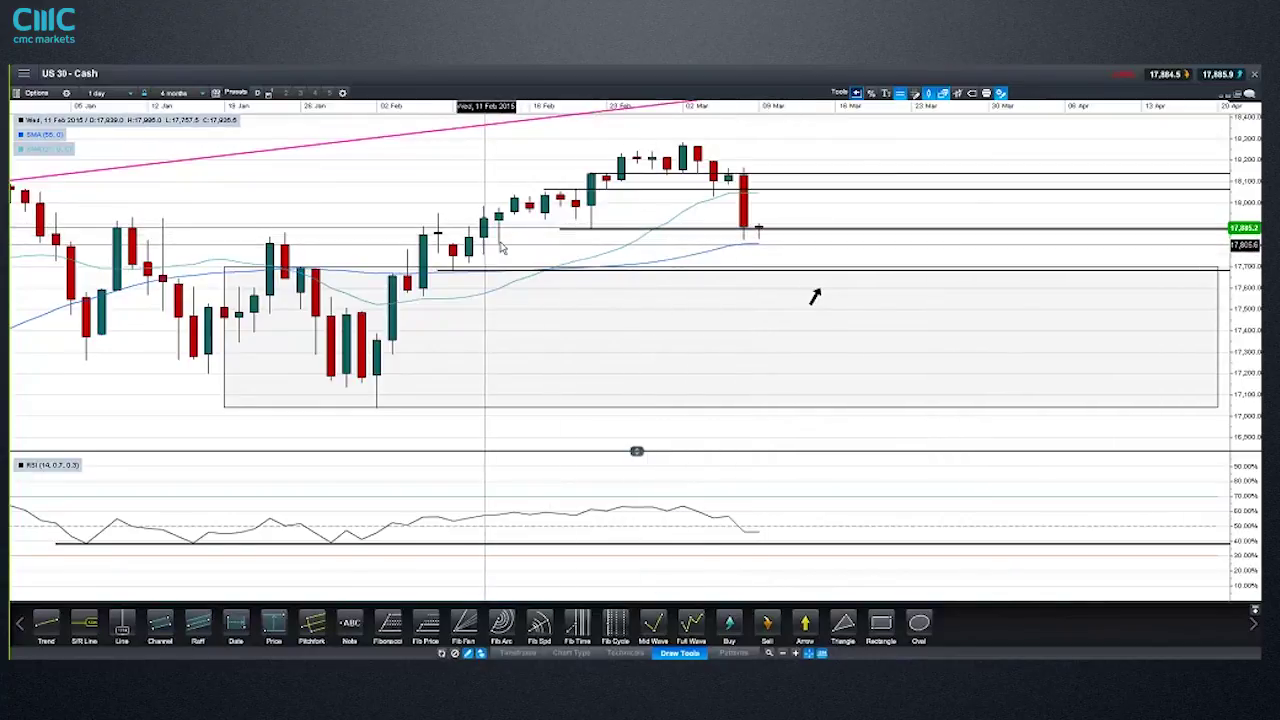
{"action": "mouse_move", "coordinate": [453, 272]}
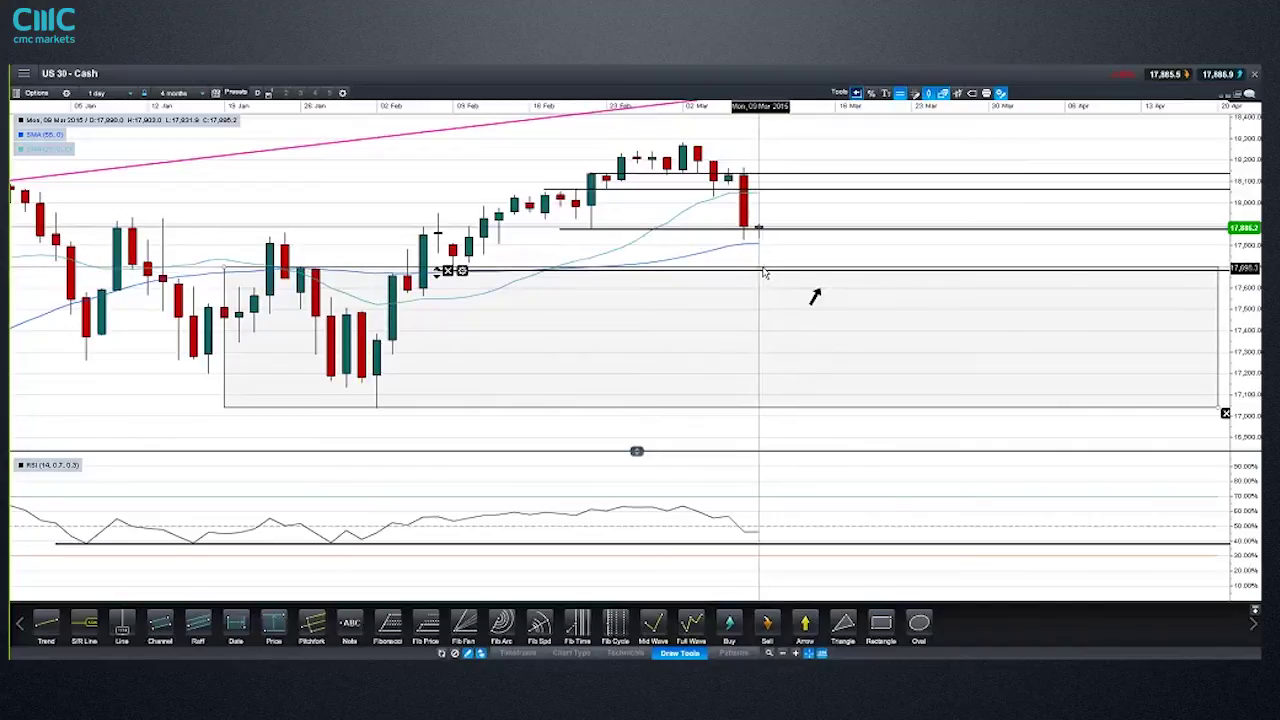
{"action": "left_click_drag", "start_coordinate": [769, 269], "coordinate": [773, 275]}
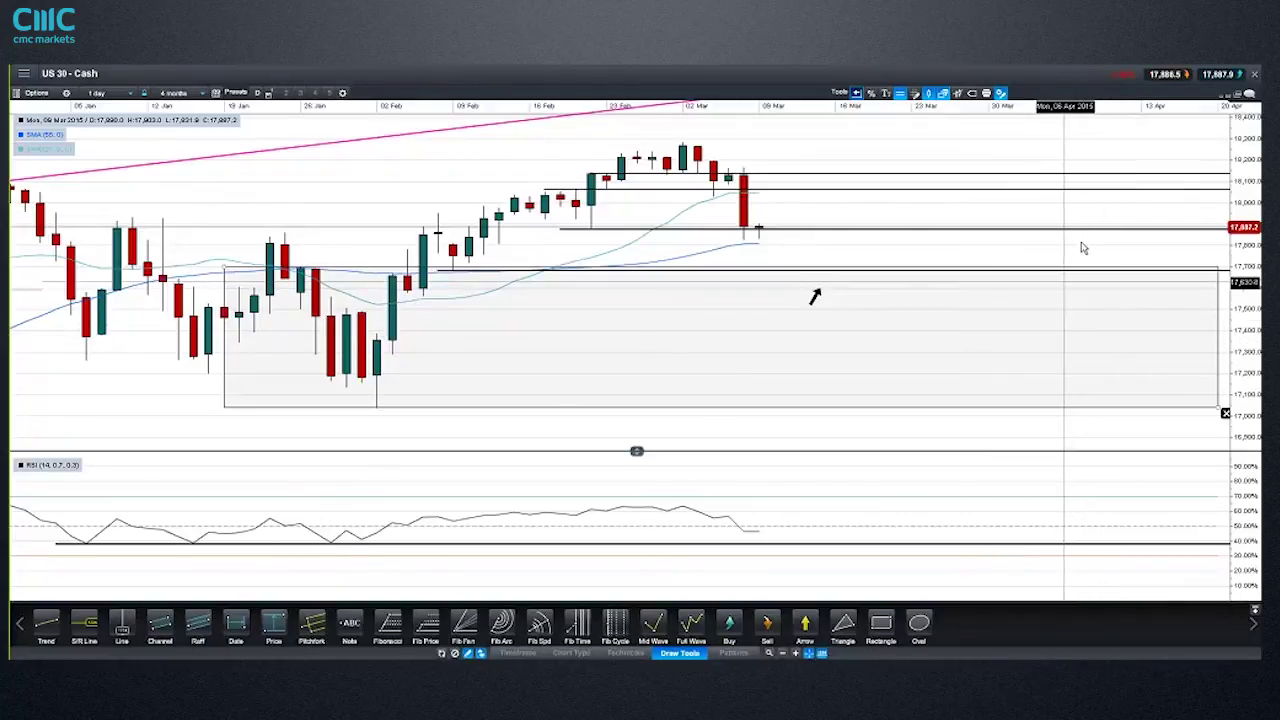
{"action": "left_click", "coordinate": [1029, 231]}
{"action": "left_click", "coordinate": [935, 253]}
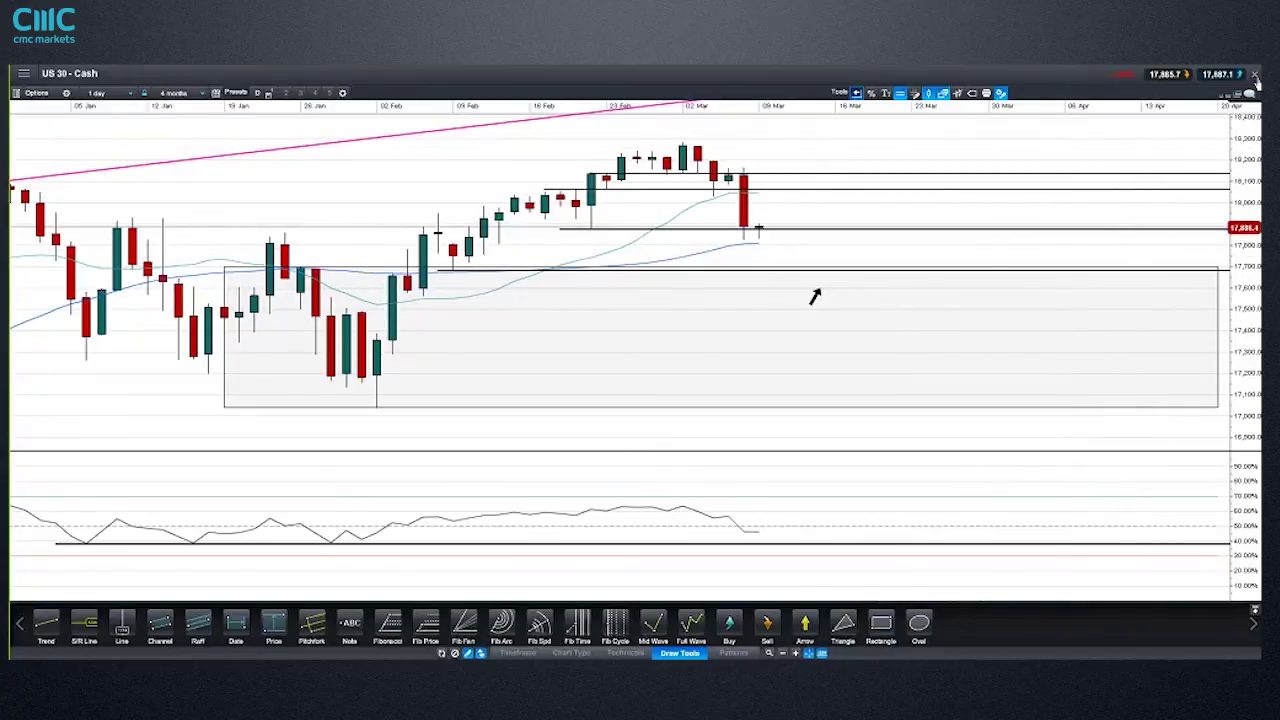
- Close the US 30 chart and open the Copper chart with its Chart Forum posts
{"action": "left_click", "coordinate": [1256, 76]}
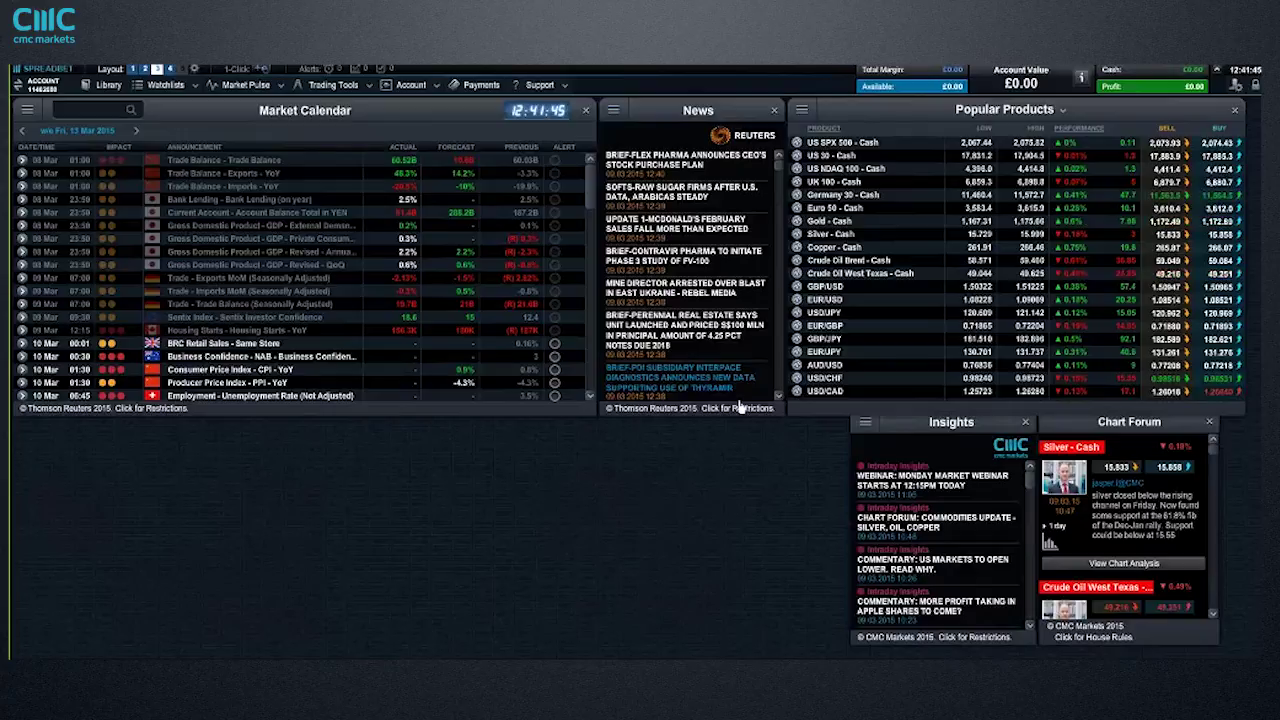
{"action": "left_click", "coordinate": [799, 256]}
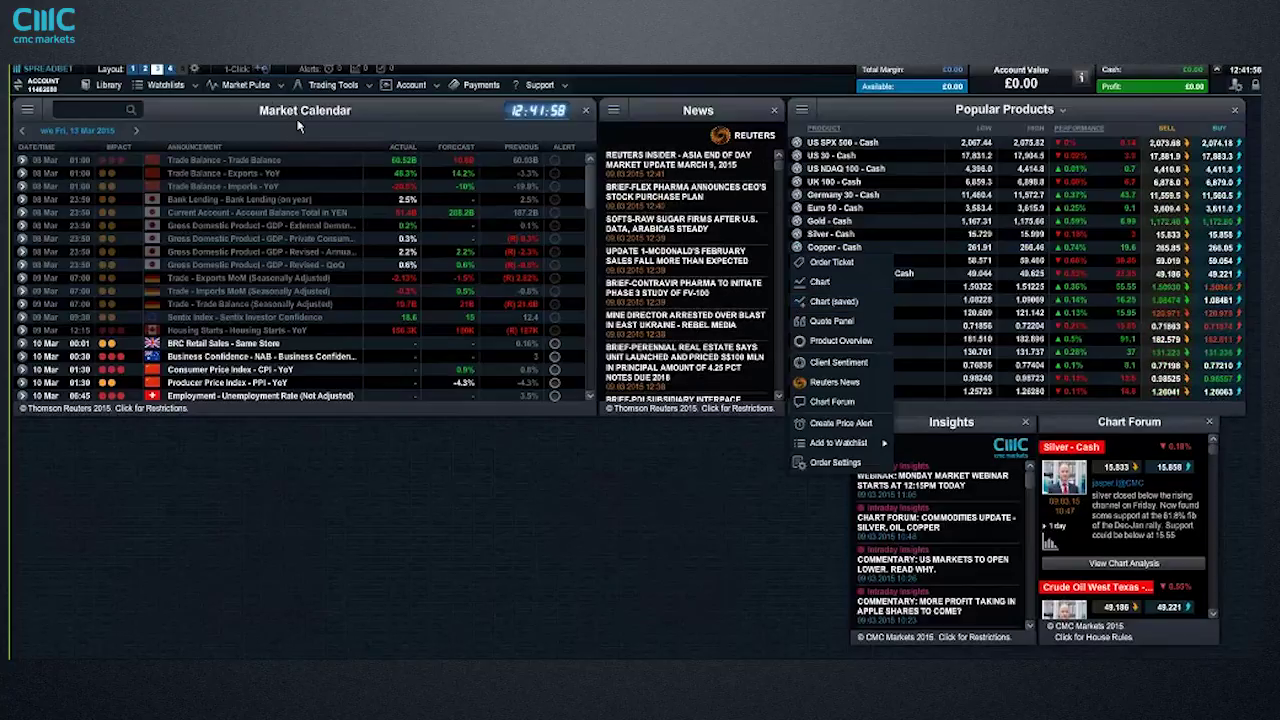
{"action": "left_click", "coordinate": [250, 85]}
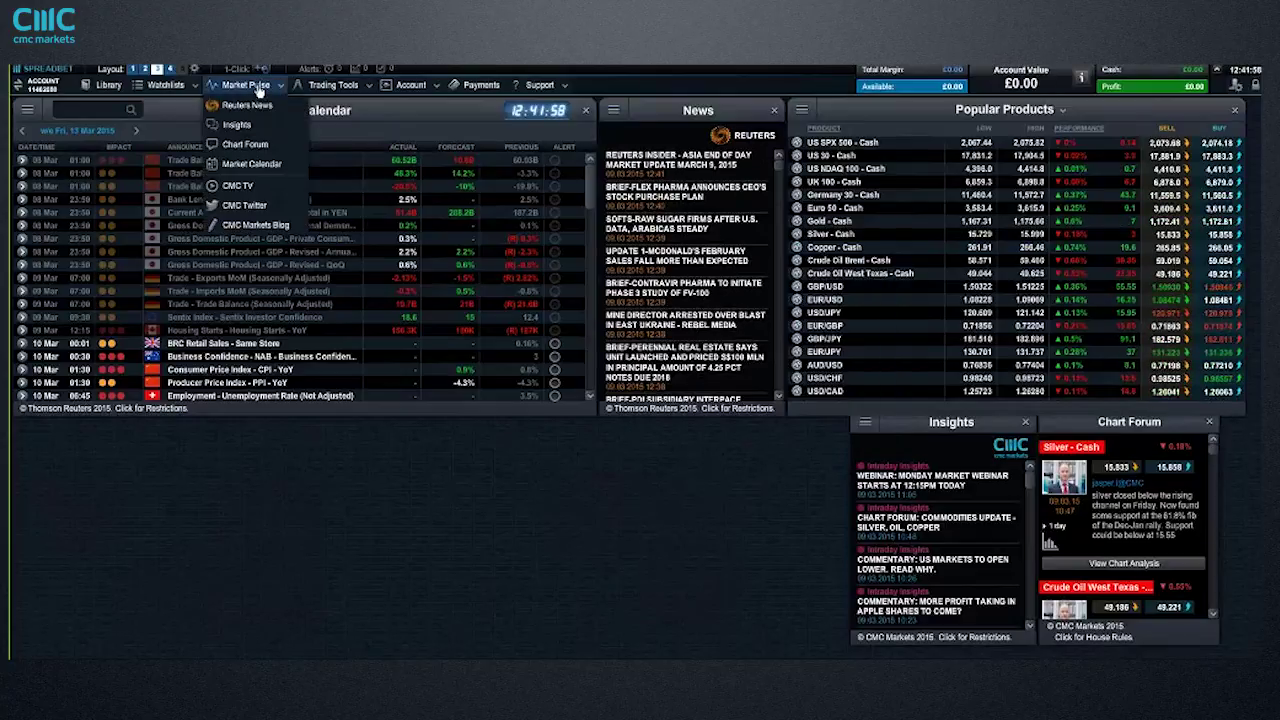
{"action": "left_click", "coordinate": [268, 162]}
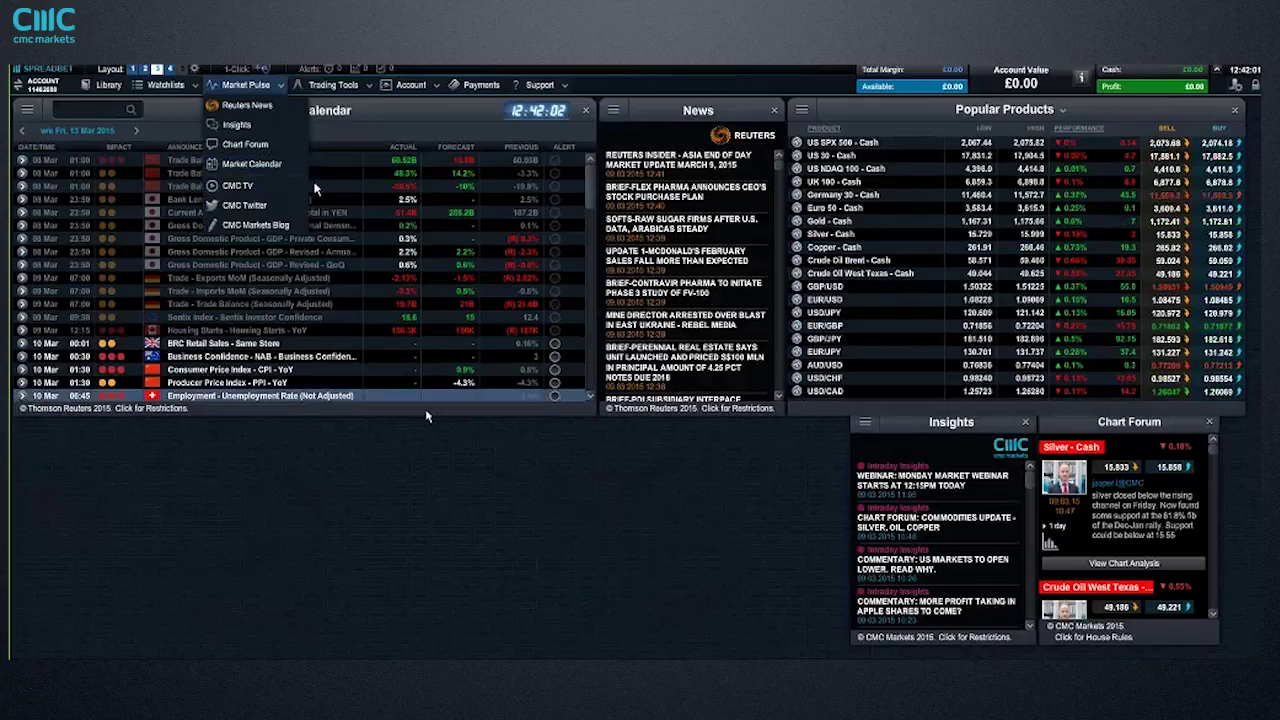
{"action": "left_click", "coordinate": [799, 287]}
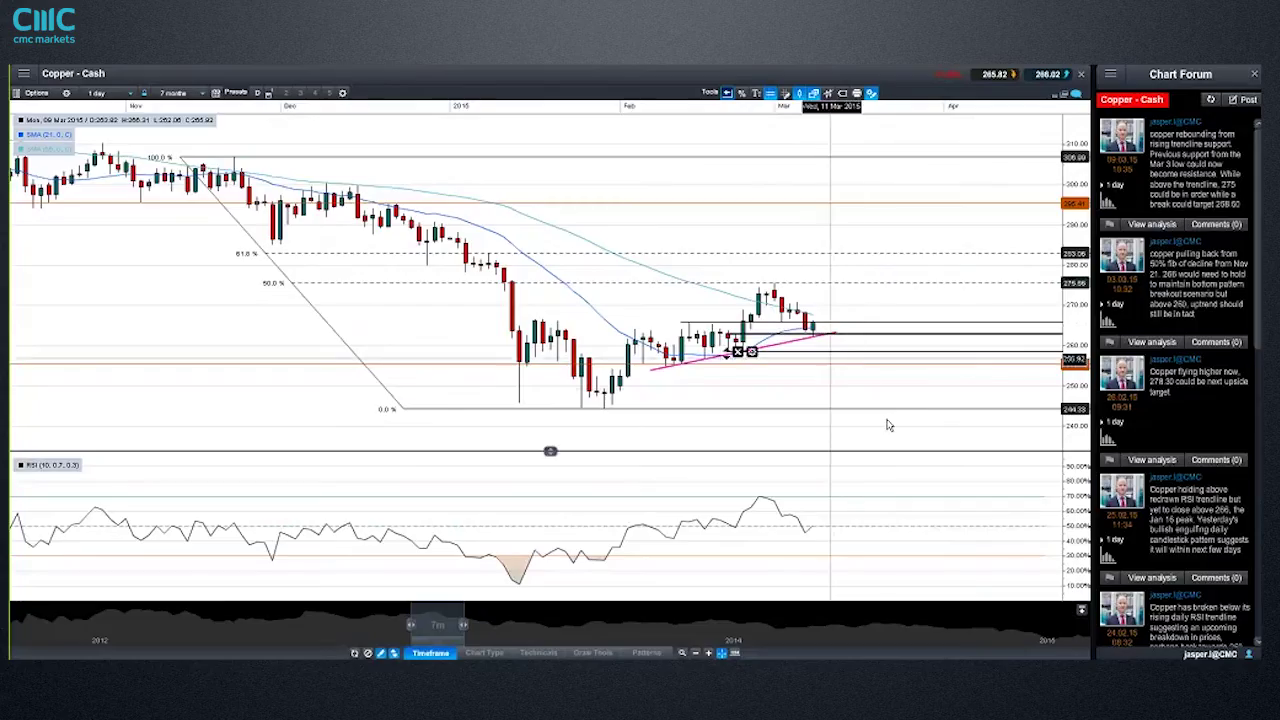
- Examine the Copper daily candles from February to March 2015 against the rising pink trend line, horizontal levels and Fibonacci retracement
{"action": "scroll", "coordinate": [888, 425], "scroll_direction": "up", "scroll_amount": 2}
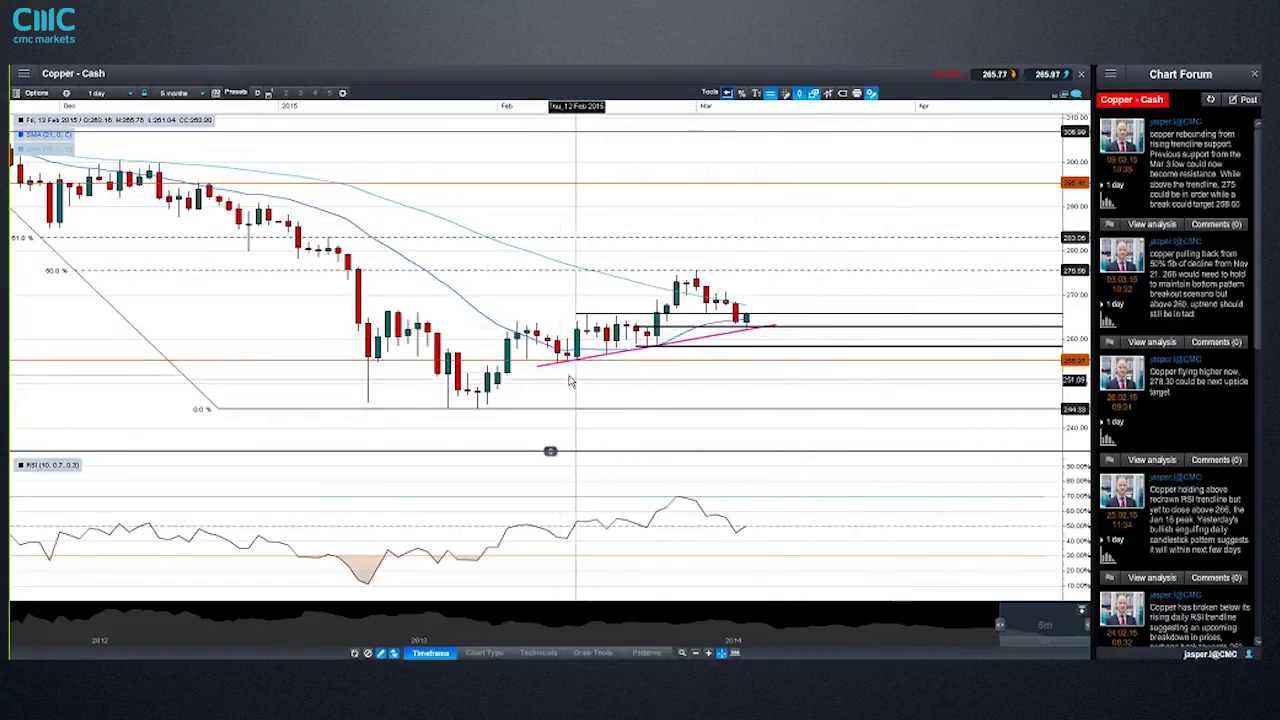
{"action": "left_click", "coordinate": [748, 331]}
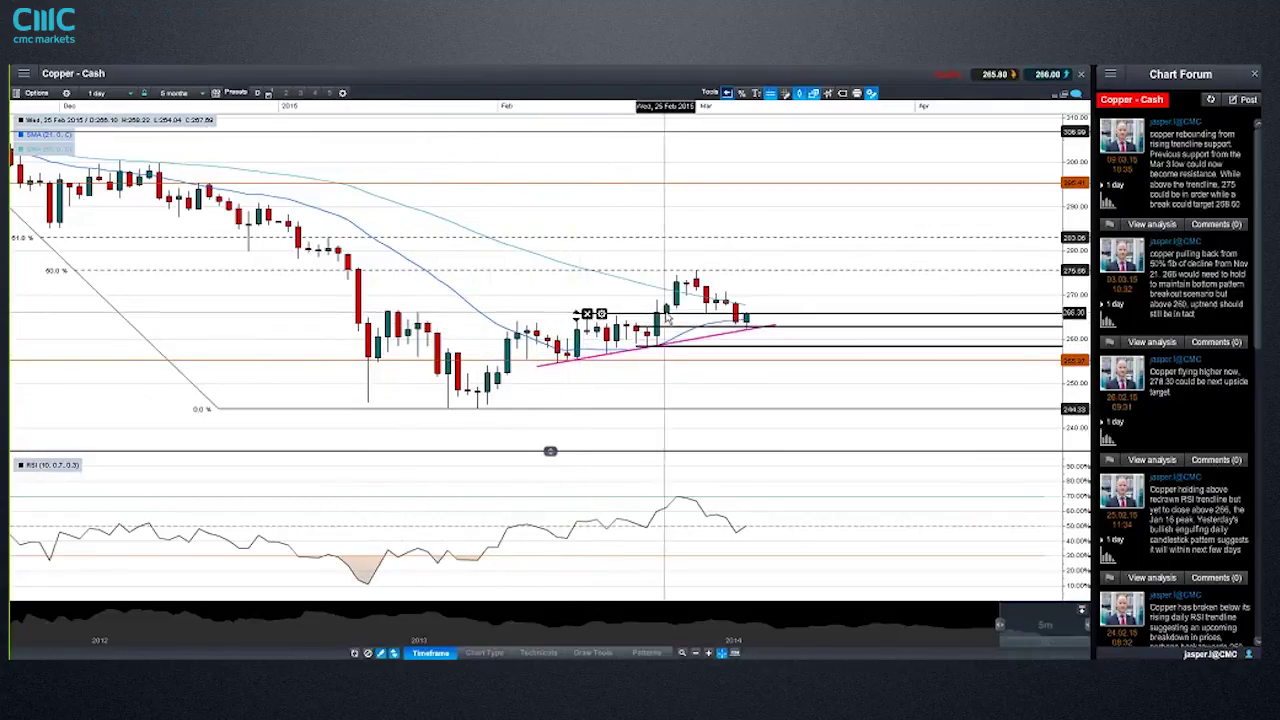
{"action": "scroll", "coordinate": [540, 310], "scroll_direction": "down", "scroll_amount": 2}
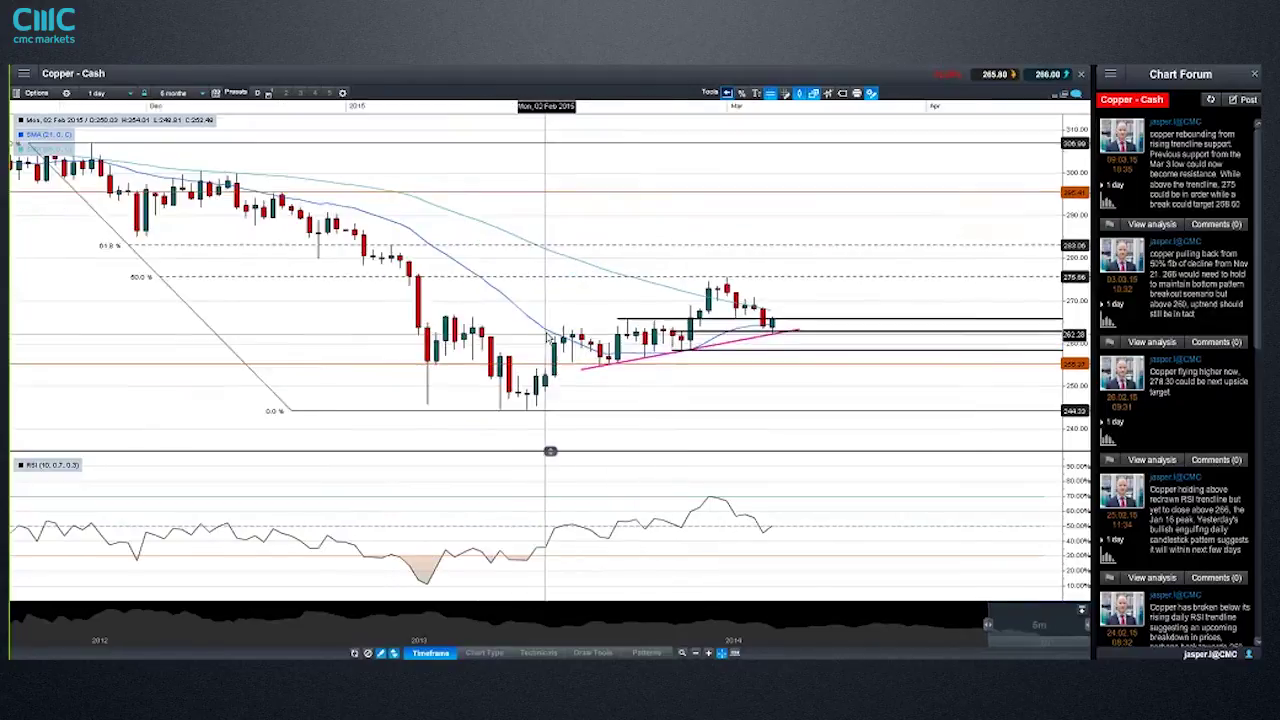
{"action": "scroll", "coordinate": [545, 310], "scroll_direction": "down", "scroll_amount": 2}
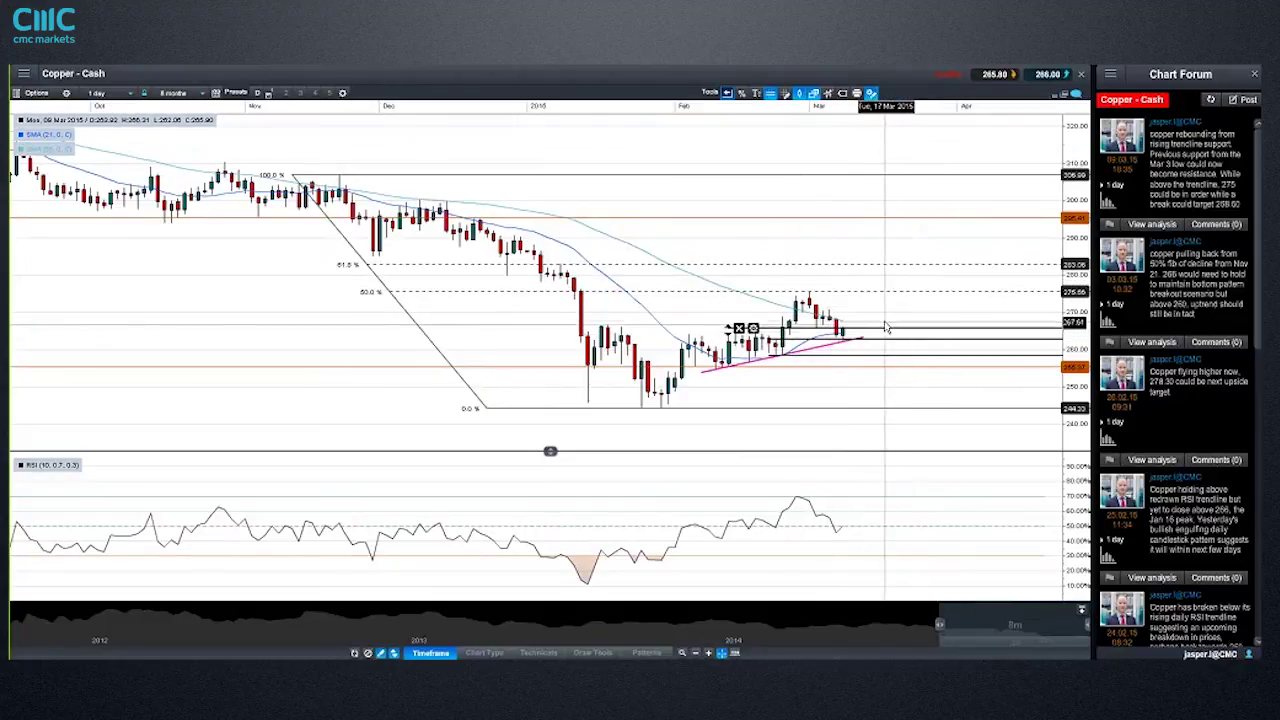
{"action": "scroll", "coordinate": [880, 334], "scroll_direction": "up", "scroll_amount": 2}
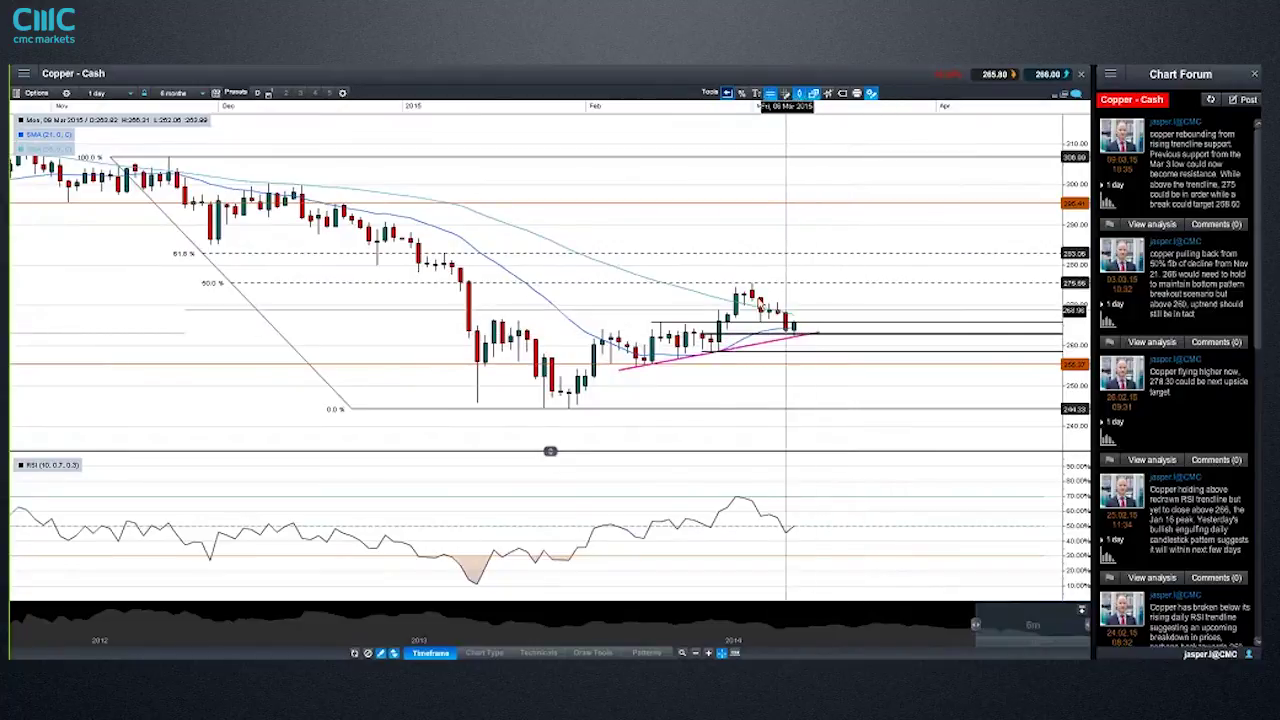
{"action": "scroll", "coordinate": [822, 316], "scroll_direction": "up", "scroll_amount": 1}
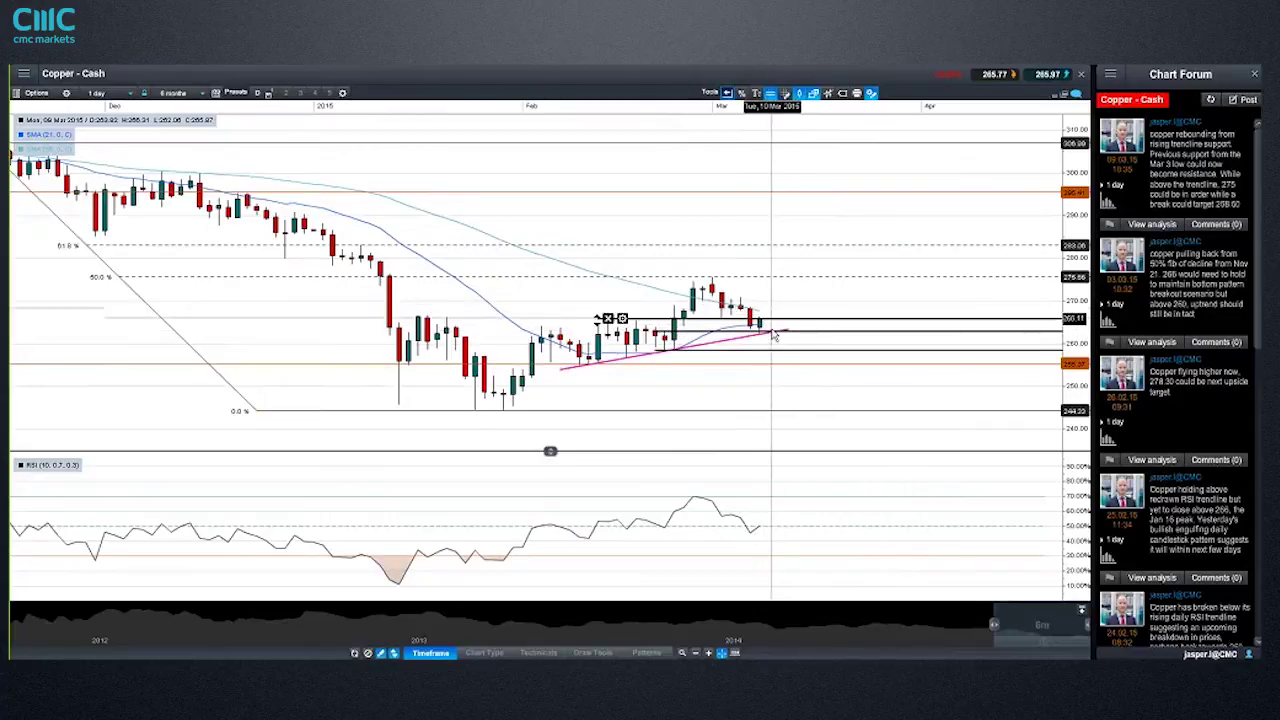
{"action": "left_click_drag", "start_coordinate": [773, 335], "coordinate": [760, 318]}
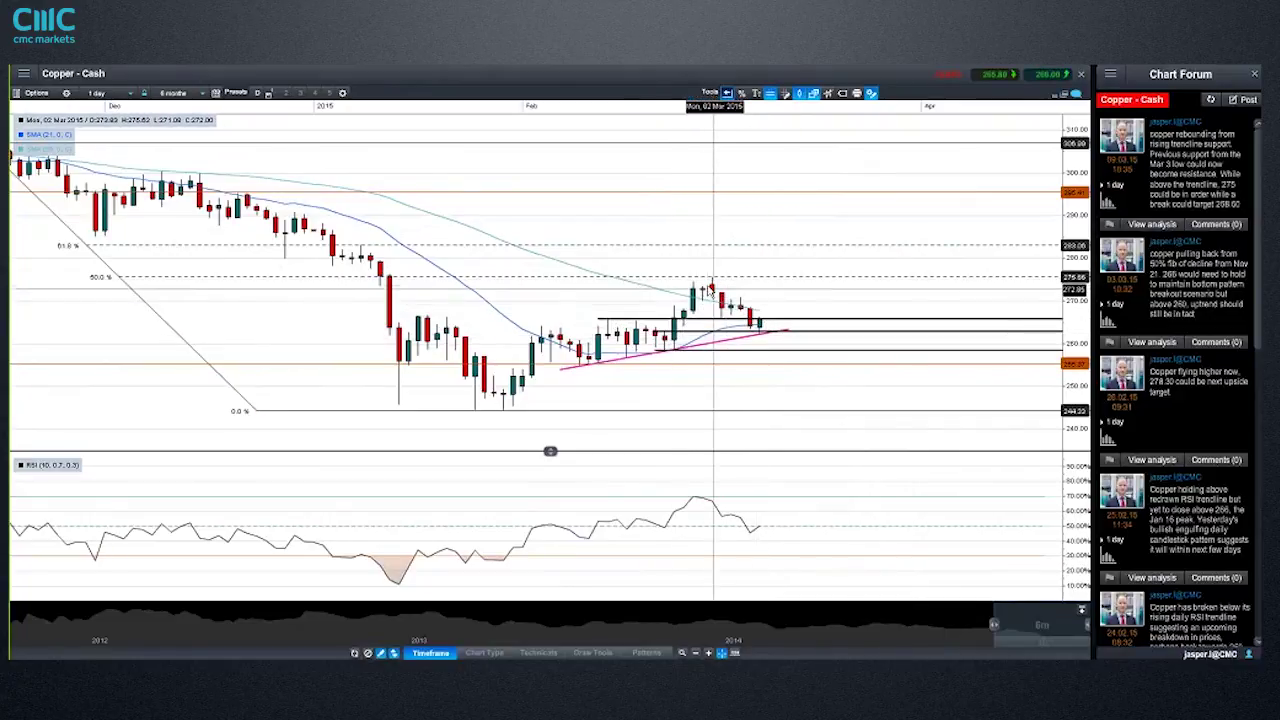
- Examine the Copper daily candles of early March 2015 against the rising trend line, horizontal levels and the Fibonacci retracement from November
{"action": "left_click_drag", "start_coordinate": [768, 344], "coordinate": [750, 320]}
{"action": "scroll", "coordinate": [750, 320], "scroll_direction": "up", "scroll_amount": 2}
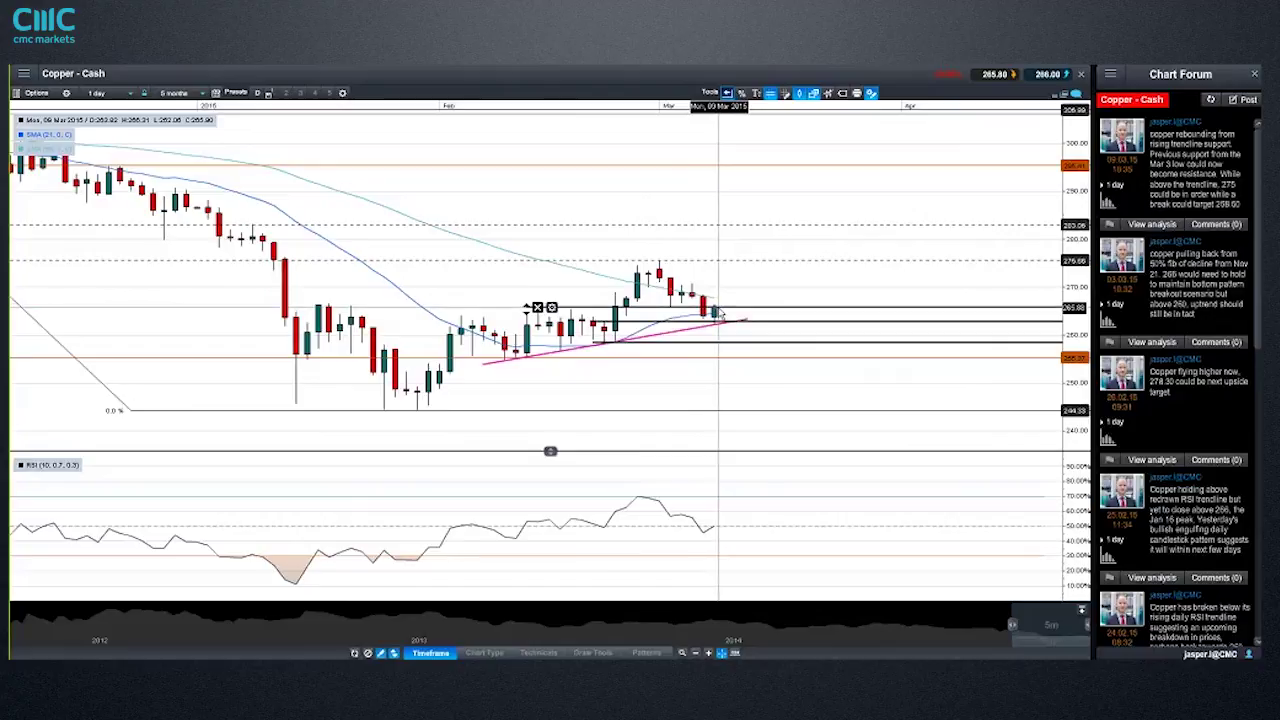
{"action": "mouse_move", "coordinate": [720, 313]}
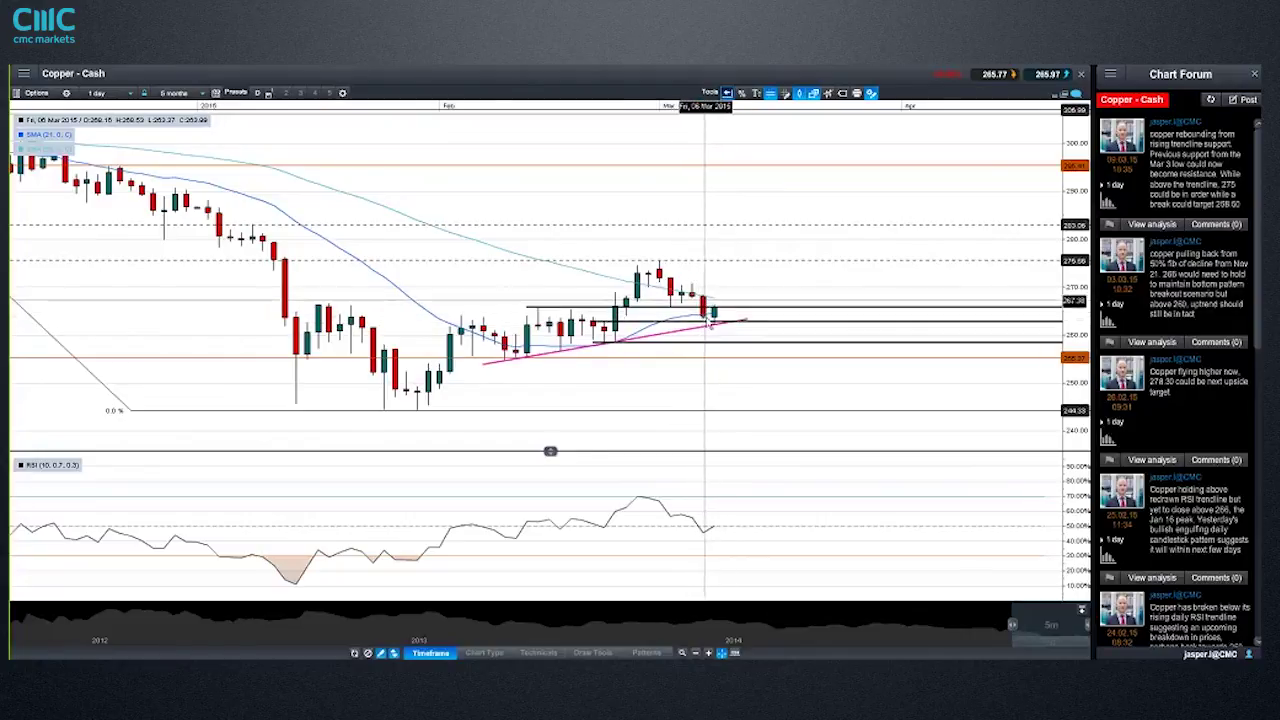
{"action": "mouse_move", "coordinate": [718, 342]}
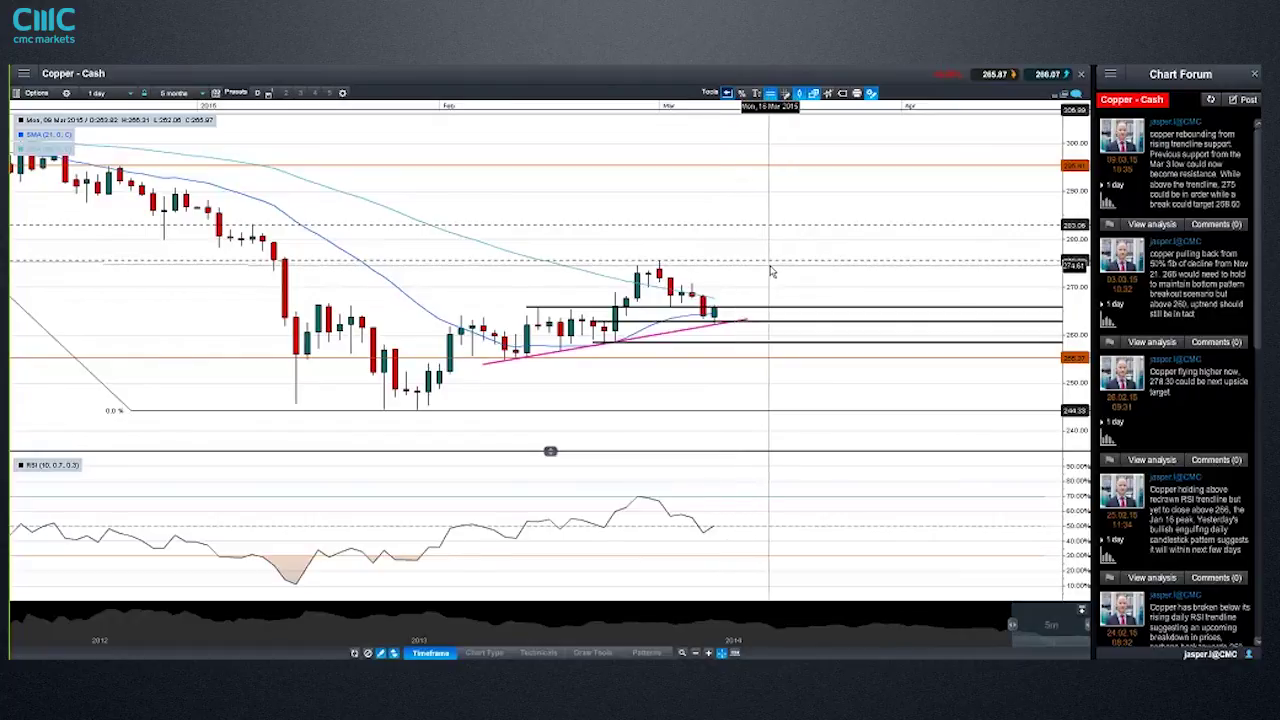
{"action": "scroll", "coordinate": [771, 271], "scroll_direction": "up", "scroll_amount": 2}
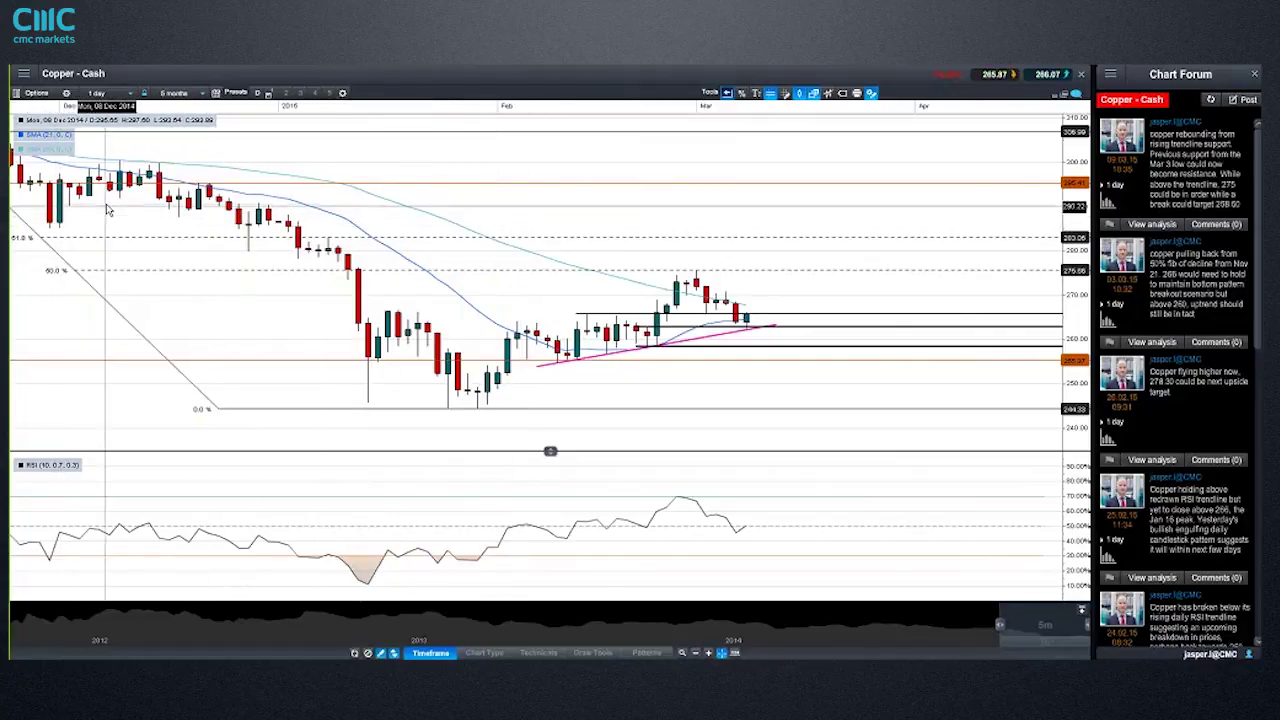
{"action": "scroll", "coordinate": [165, 210], "scroll_direction": "down", "scroll_amount": 1}
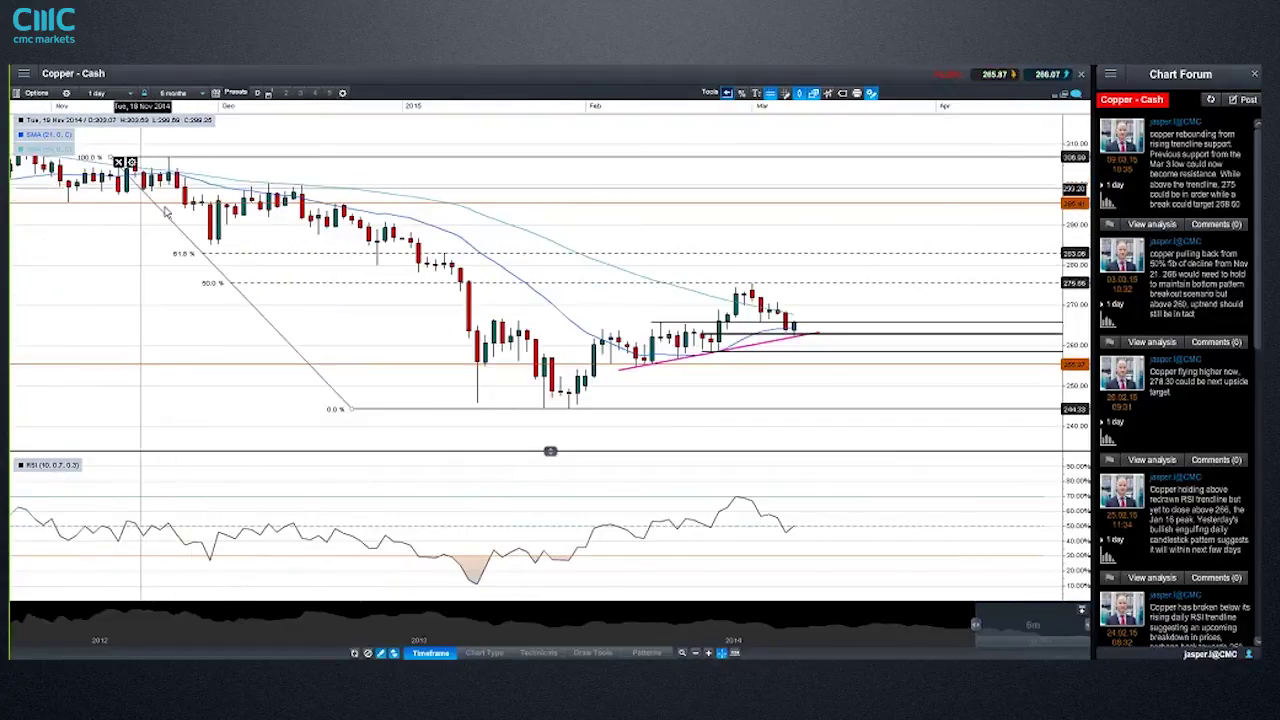
{"action": "scroll", "coordinate": [674, 271], "scroll_direction": "up", "scroll_amount": 2}
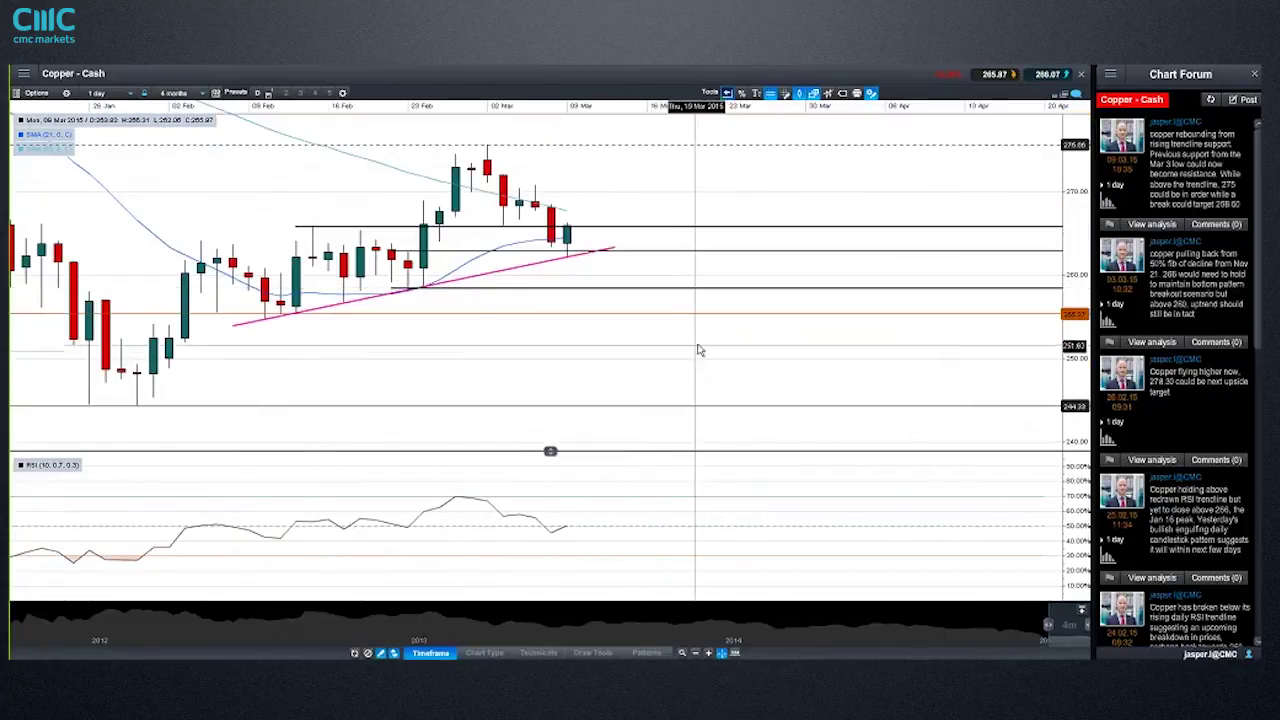
{"action": "scroll", "coordinate": [700, 350], "scroll_direction": "down", "scroll_amount": 1}
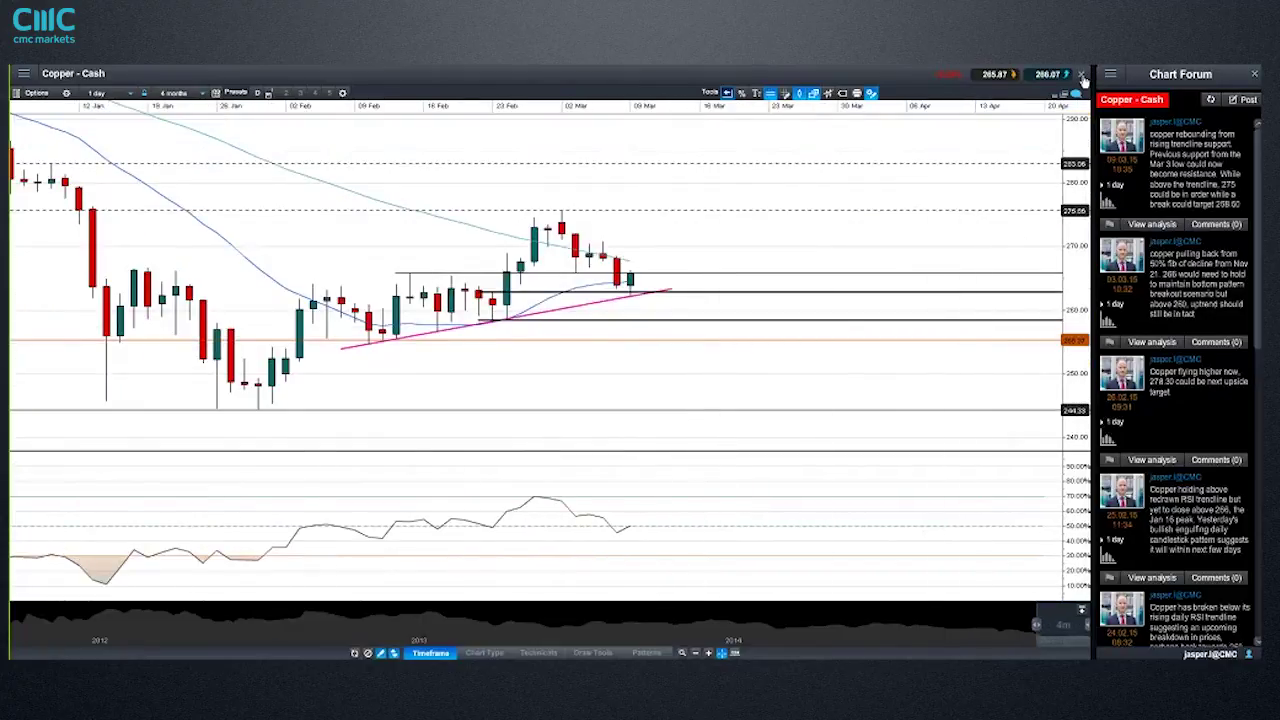
- Close the Copper chart and open the Gold chart enlarged to fill the workspace
{"action": "left_click", "coordinate": [1082, 77]}
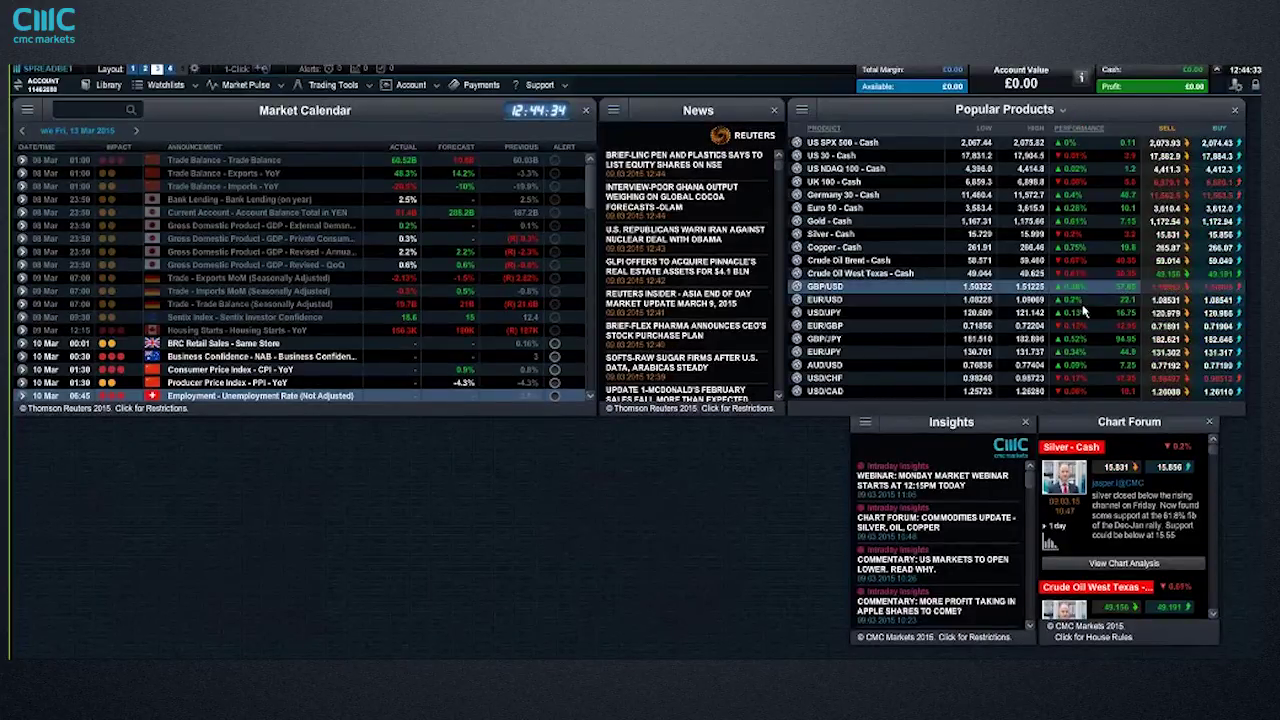
{"action": "right_click", "coordinate": [812, 223]}
{"action": "left_click", "coordinate": [848, 279]}
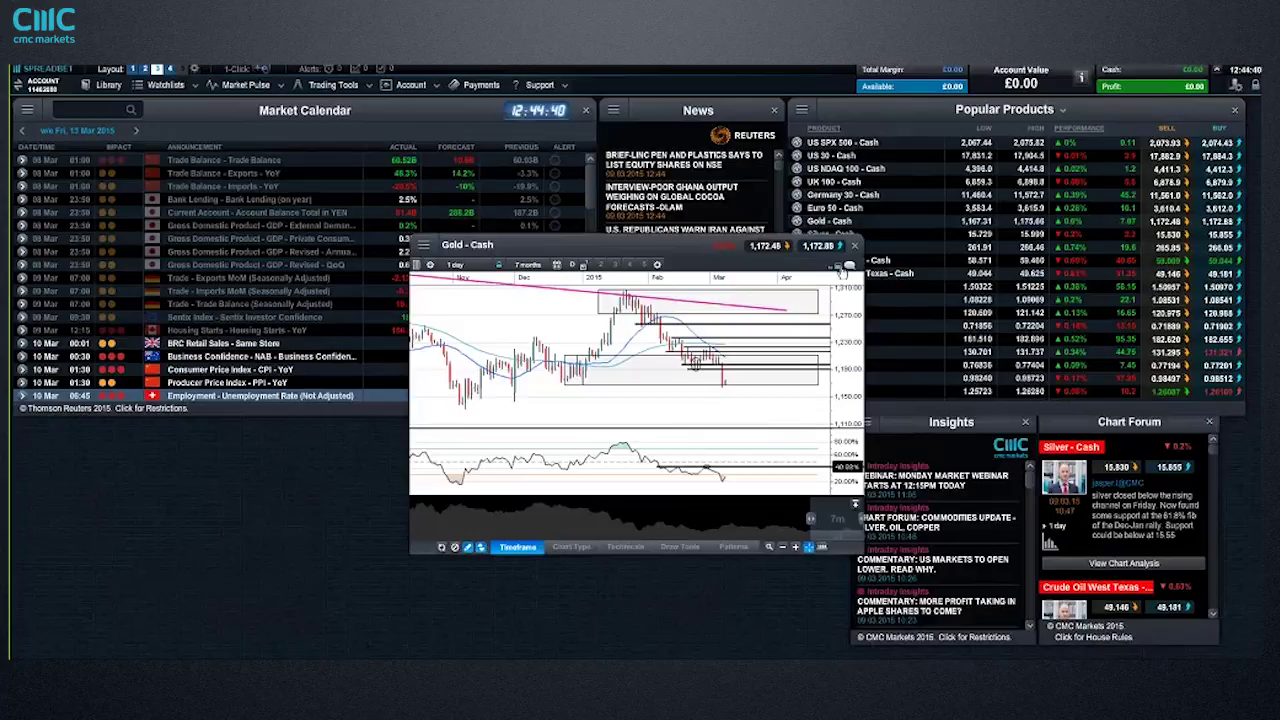
{"action": "left_click", "coordinate": [841, 266]}
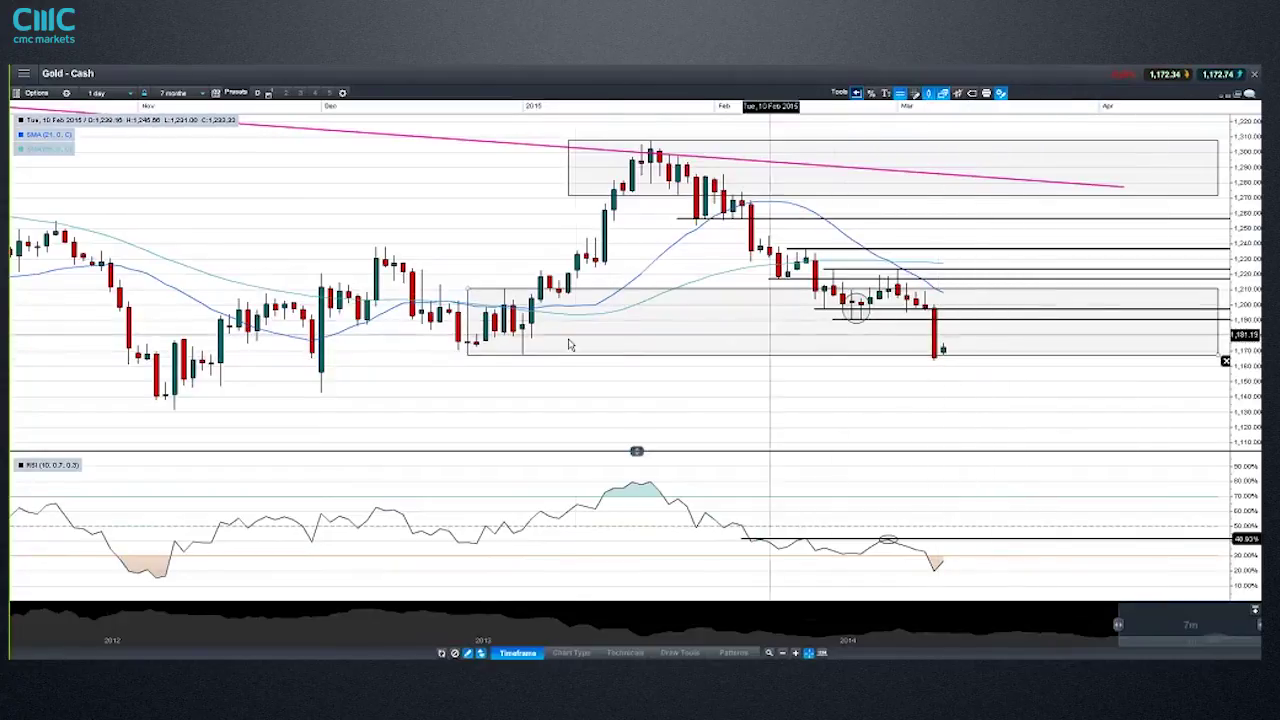
- Switch the Gold chart to the 1-week interval and draw a horizontal support/resistance line from the mid-2013 low
{"action": "left_click", "coordinate": [110, 94]}
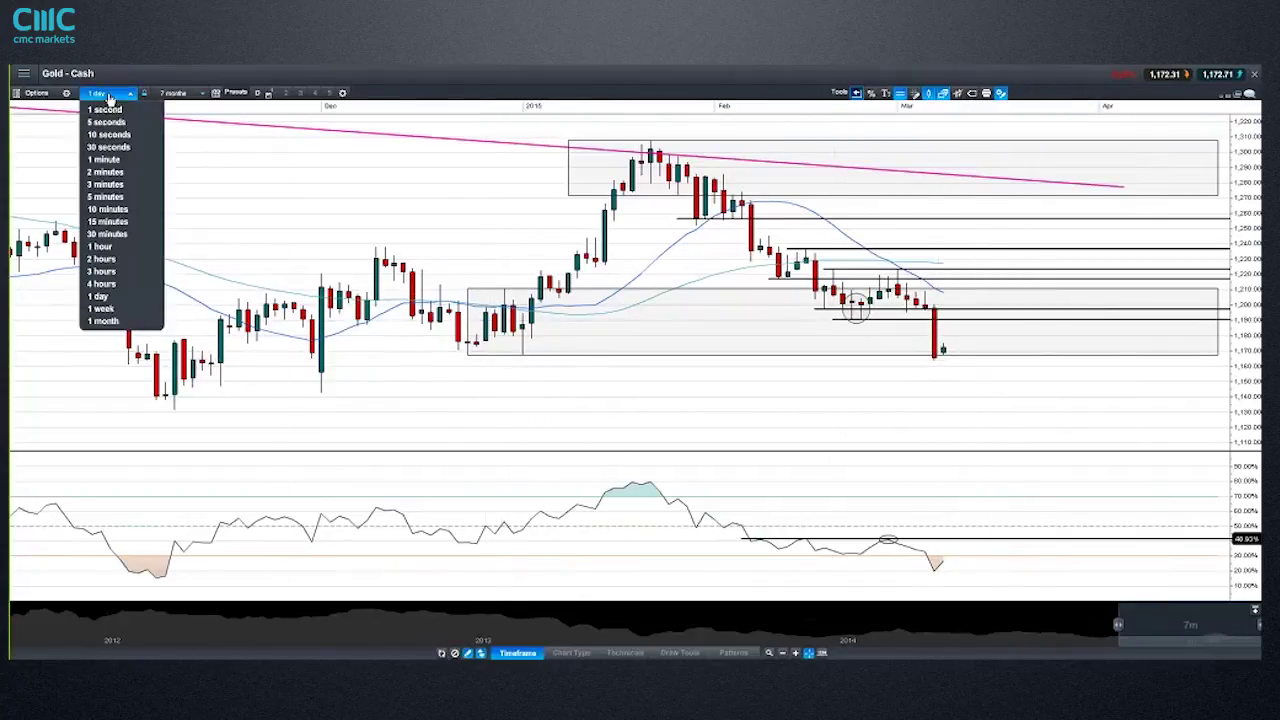
{"action": "left_click", "coordinate": [103, 309]}
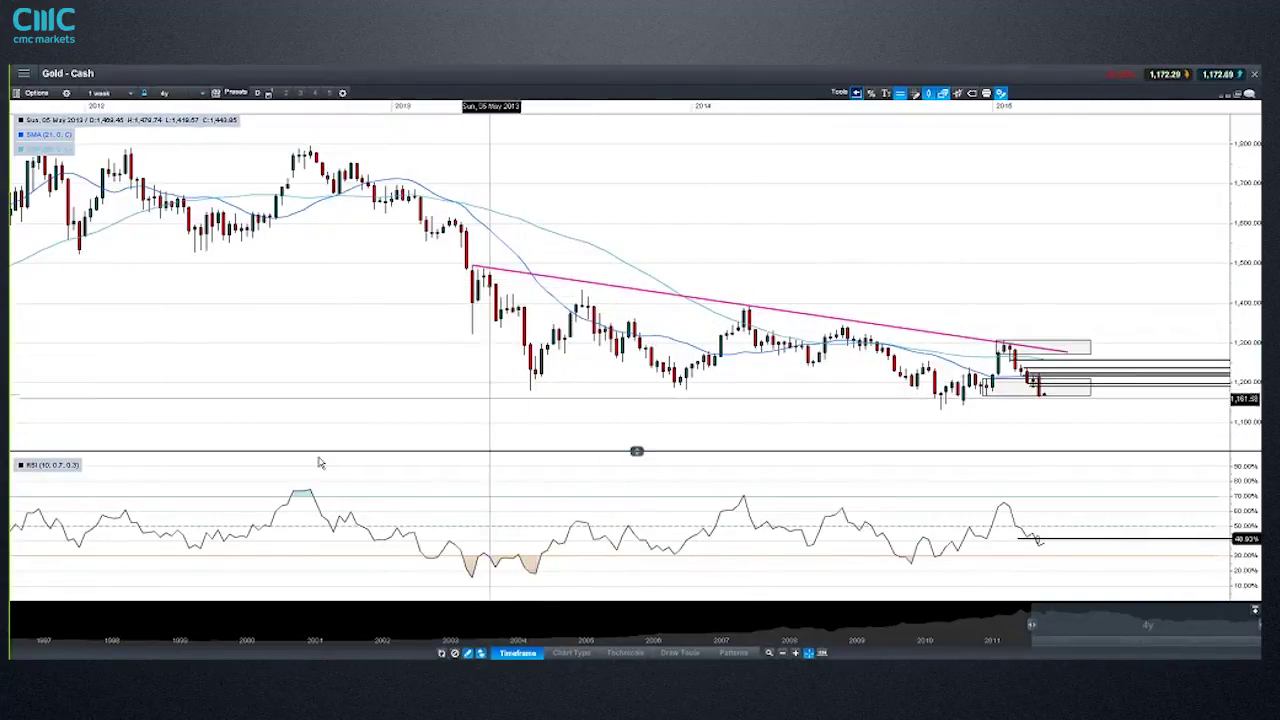
{"action": "left_click", "coordinate": [679, 652]}
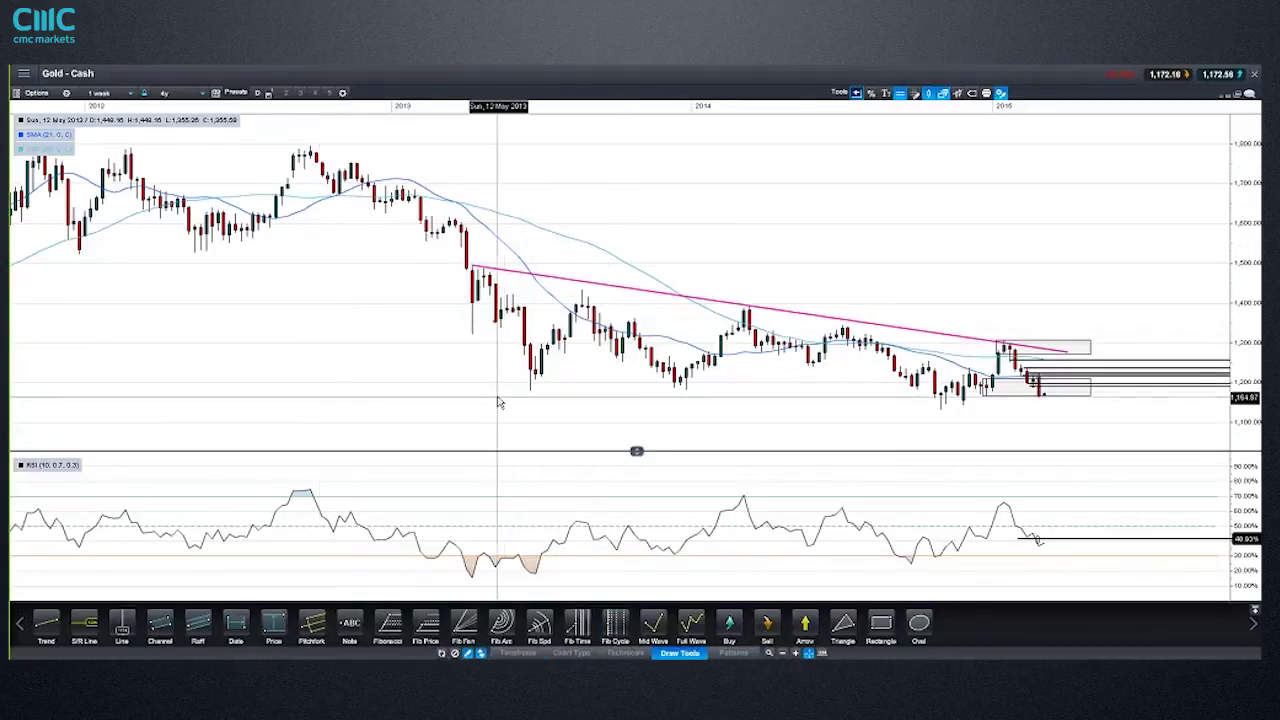
{"action": "left_click", "coordinate": [84, 622]}
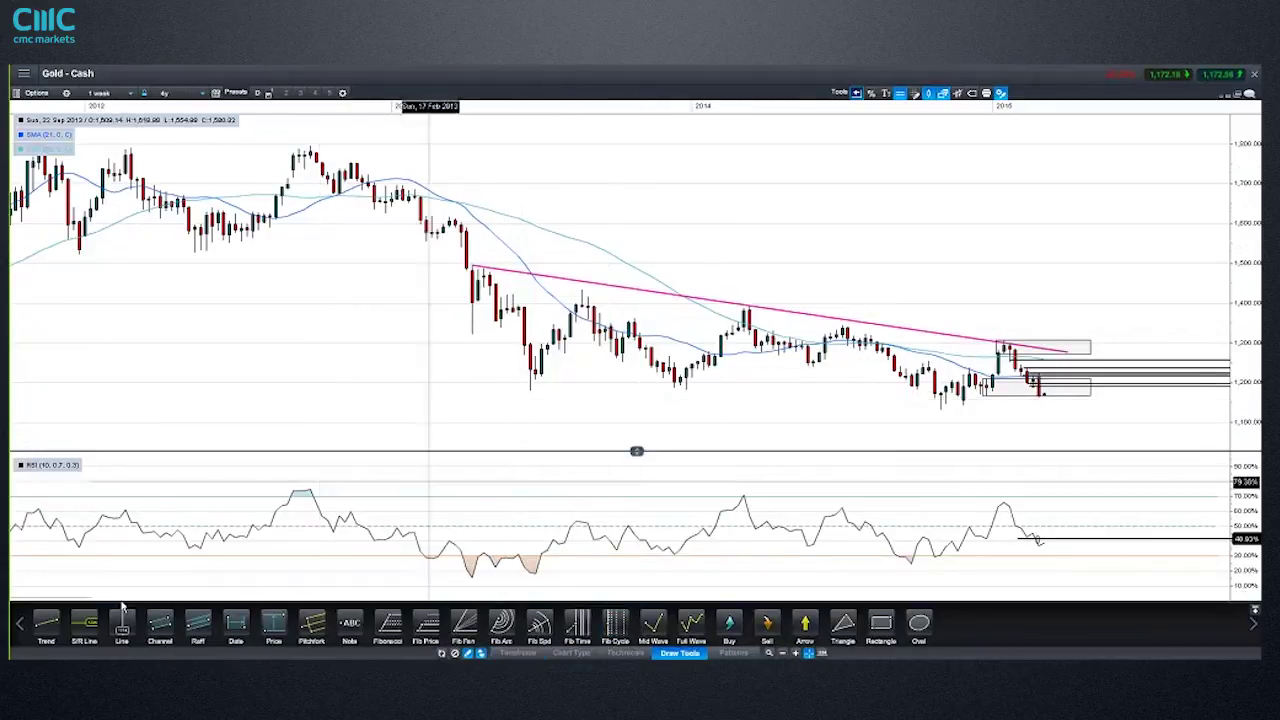
{"action": "left_click", "coordinate": [507, 394]}
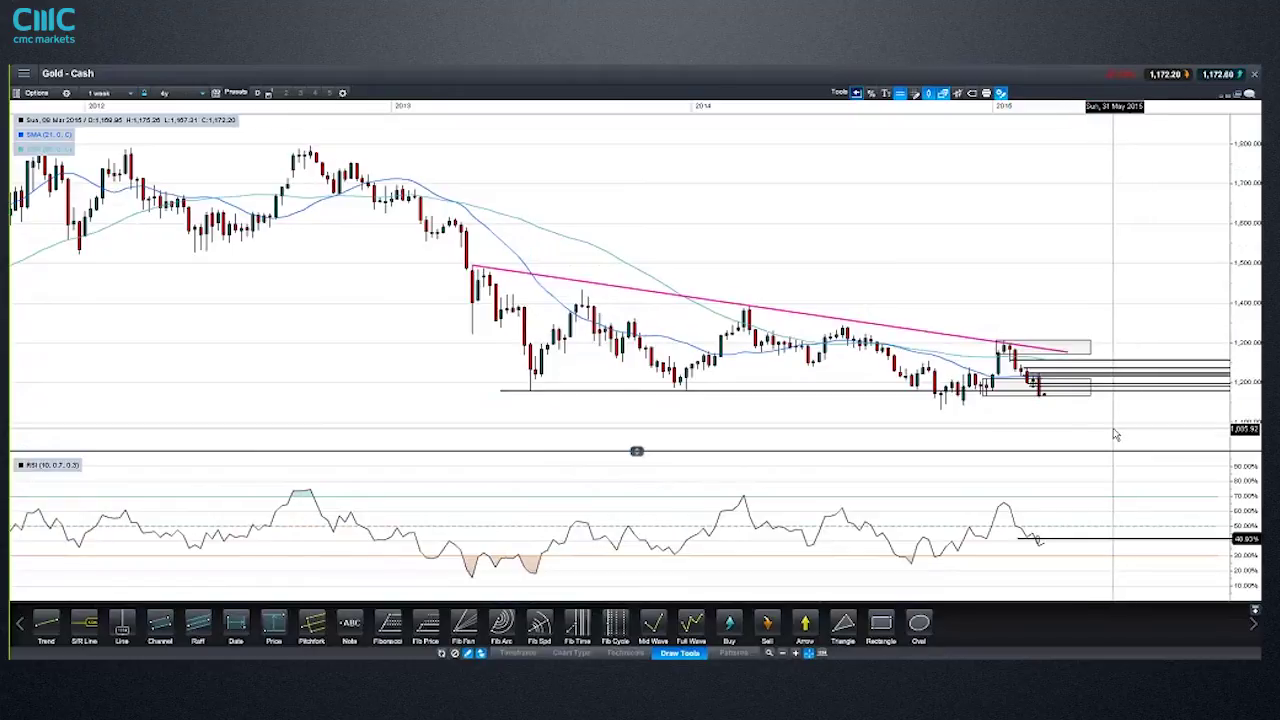
- Inspect the Gold weekly candles from late 2014 to March 2015 around the new horizontal line and the lower grey rectangle
{"action": "left_click", "coordinate": [945, 391]}
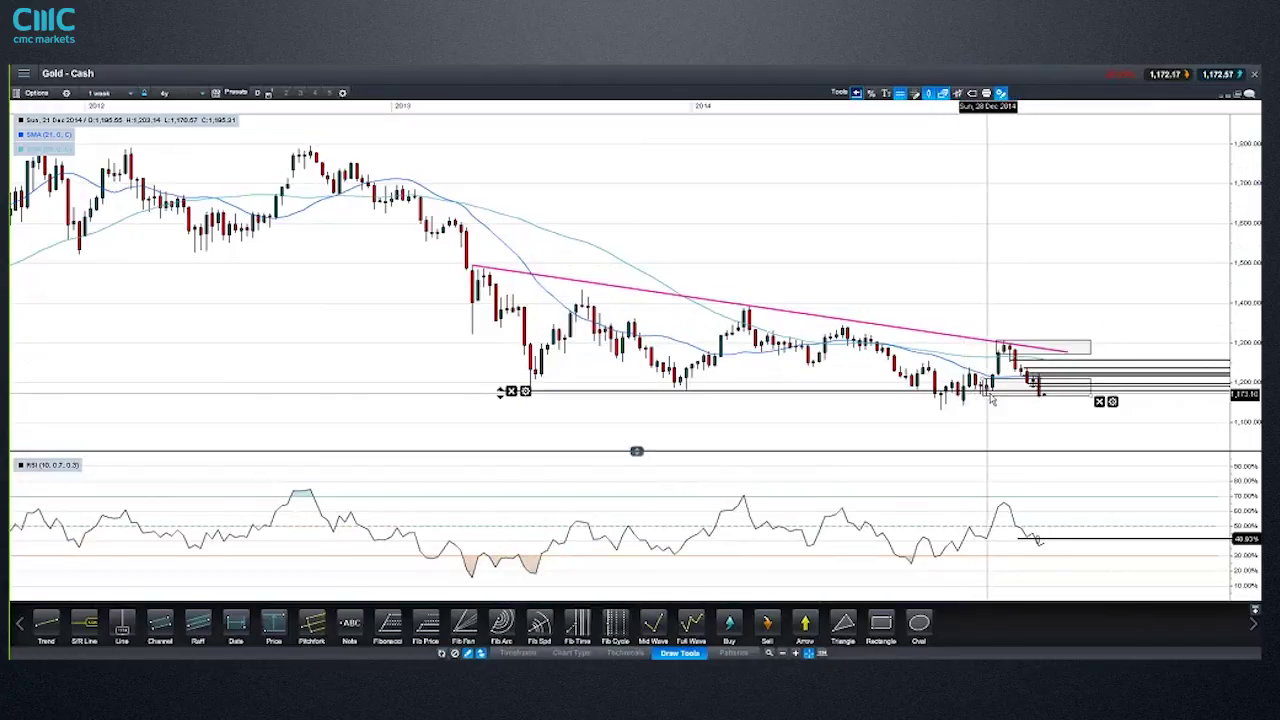
{"action": "left_click", "coordinate": [990, 398]}
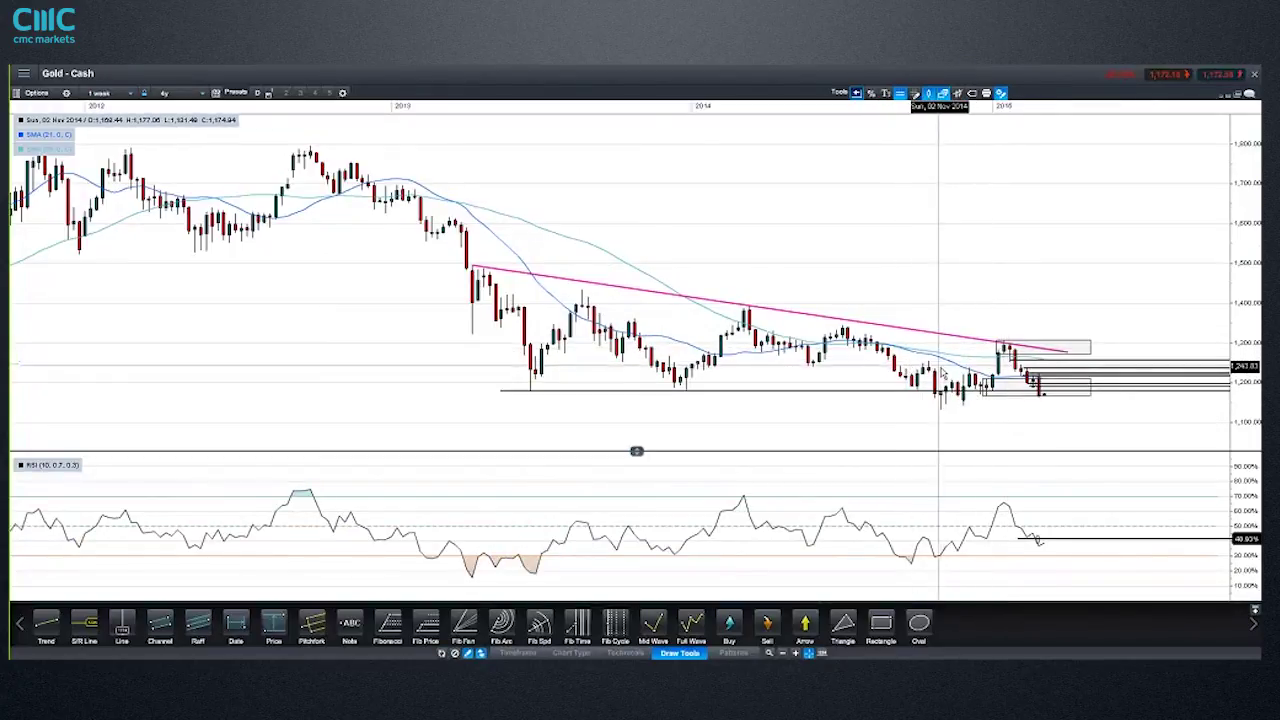
{"action": "mouse_move", "coordinate": [931, 336]}
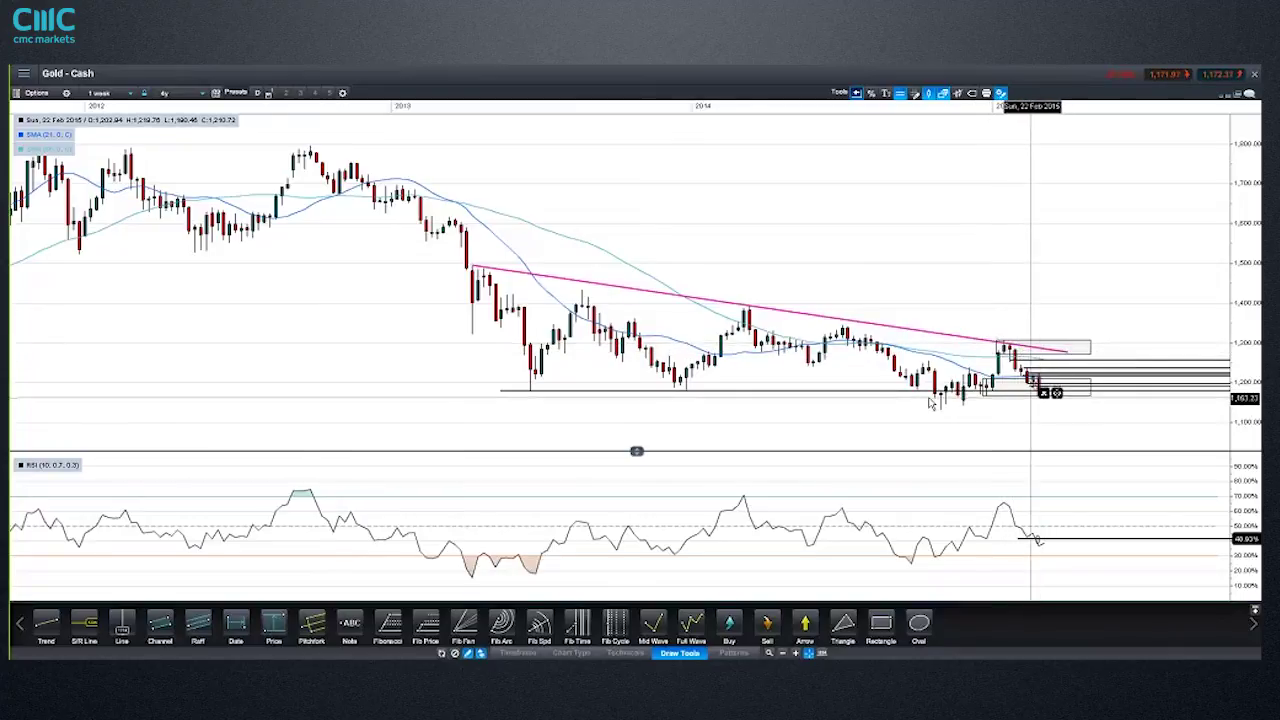
{"action": "scroll", "coordinate": [560, 386], "scroll_direction": "up", "scroll_amount": 1}
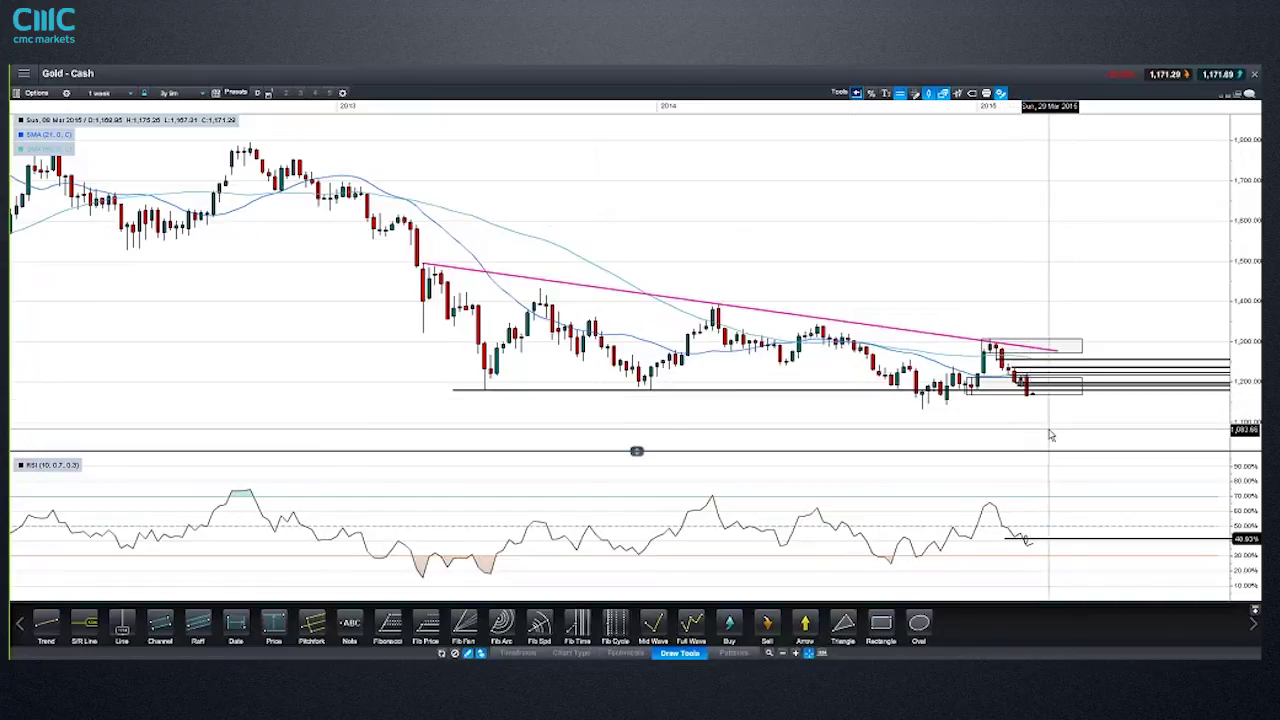
{"action": "scroll", "coordinate": [1040, 400], "scroll_direction": "up", "scroll_amount": 1}
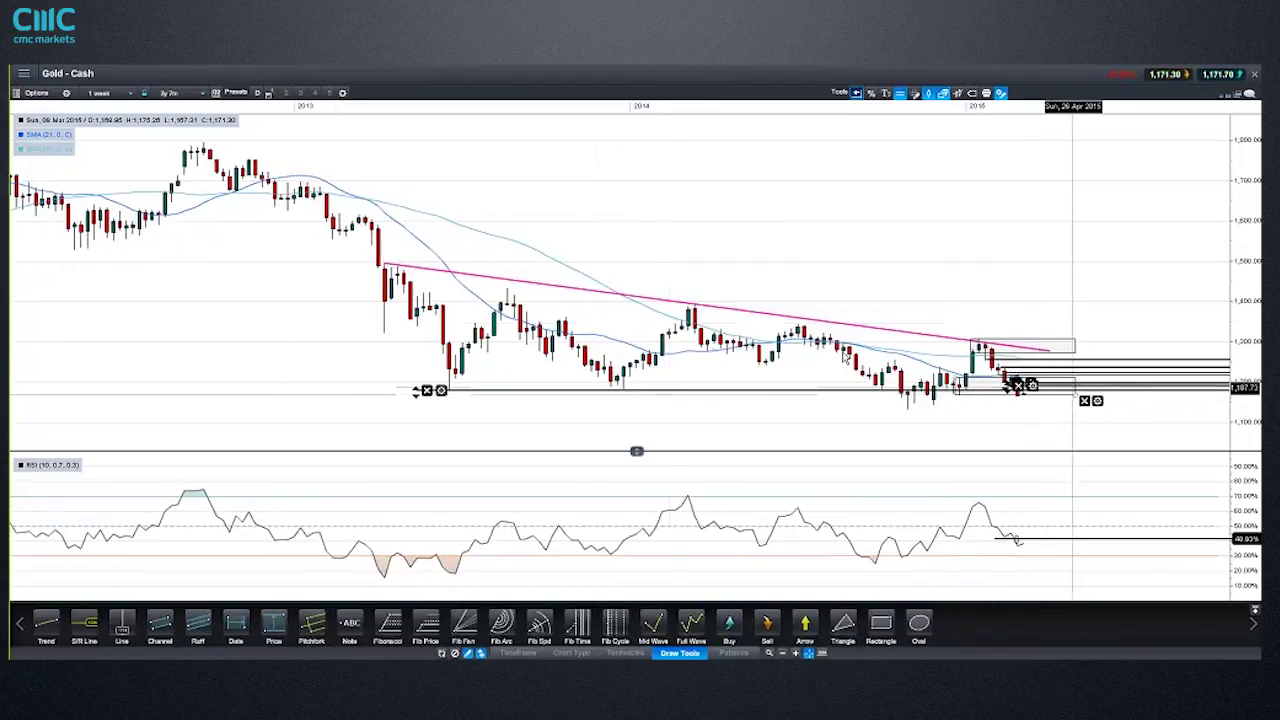
{"action": "scroll", "coordinate": [990, 410], "scroll_direction": "up", "scroll_amount": 4}
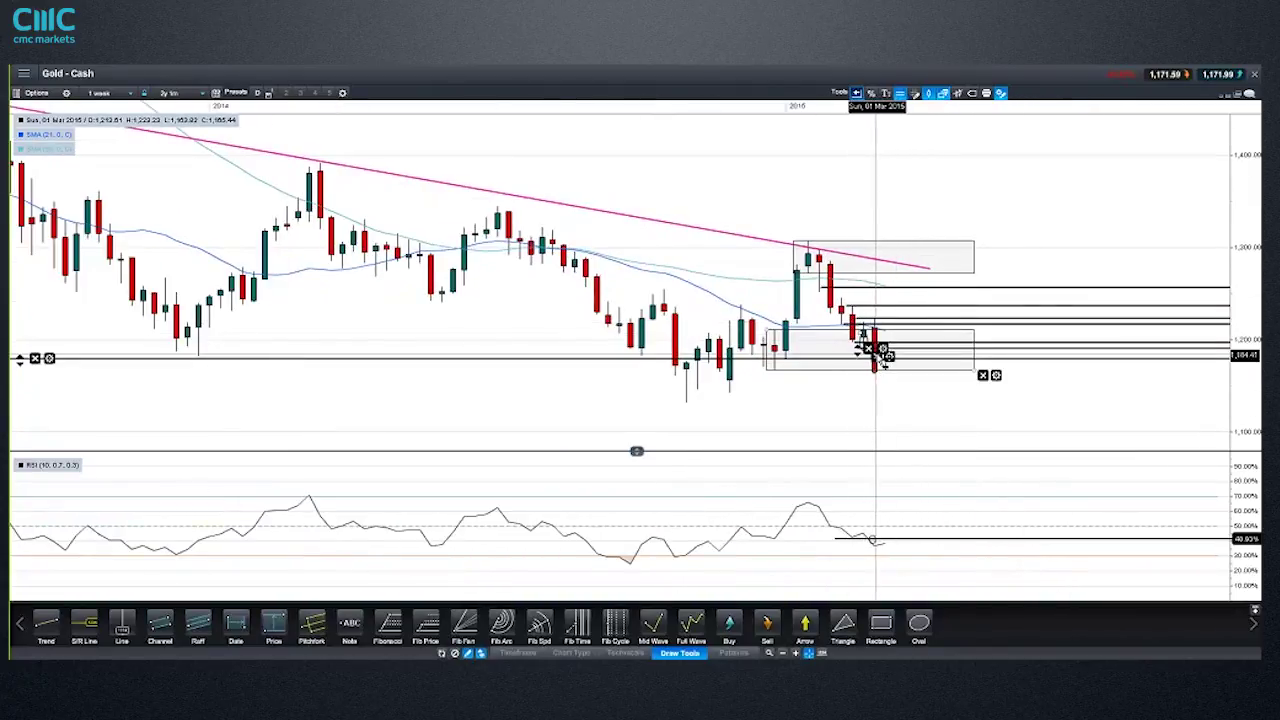
- Return the Gold chart to the 1-day interval and inspect the latest candles at the lower edge of the grey rectangle
{"action": "left_click", "coordinate": [104, 93]}
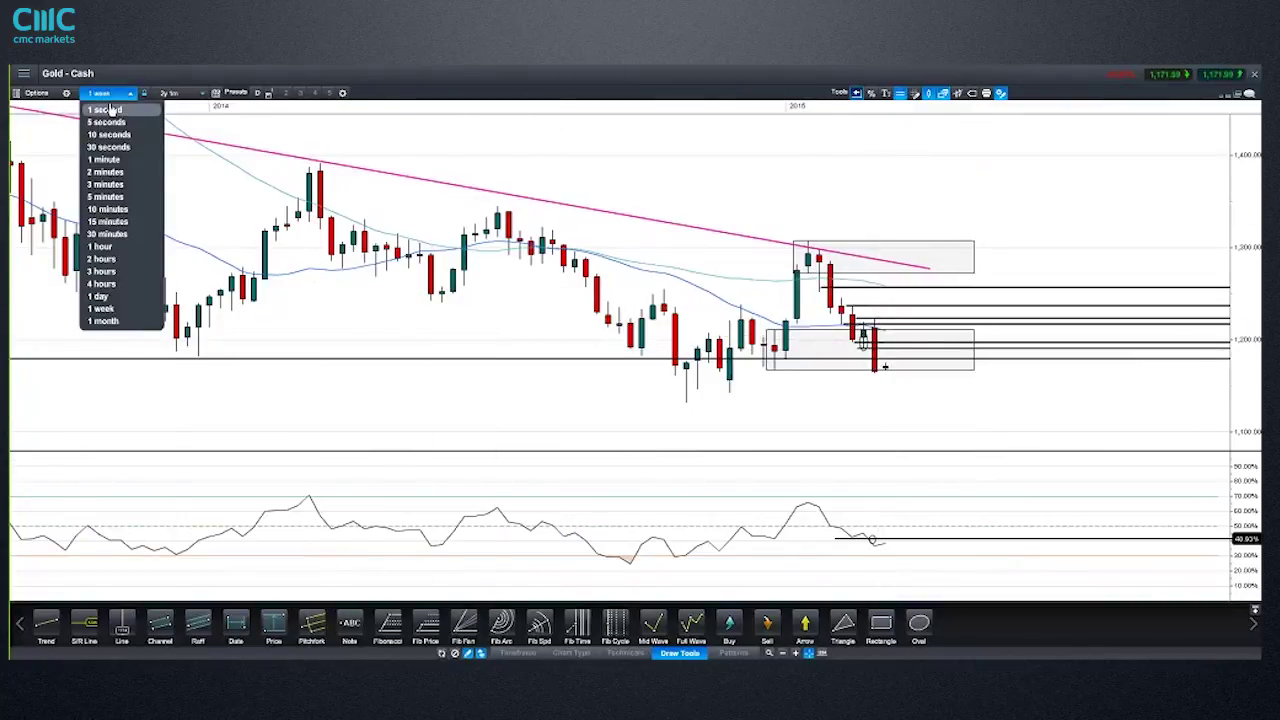
{"action": "left_click", "coordinate": [110, 297]}
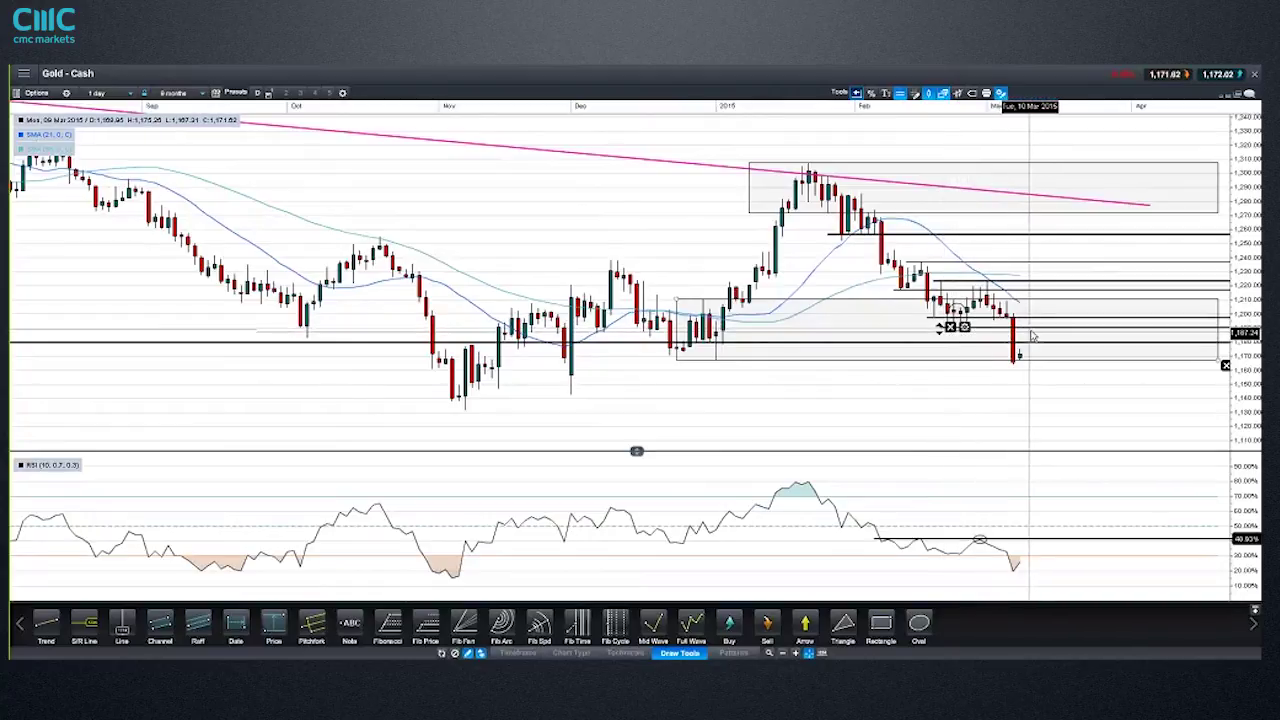
{"action": "left_click_drag", "start_coordinate": [1029, 336], "coordinate": [1029, 396]}
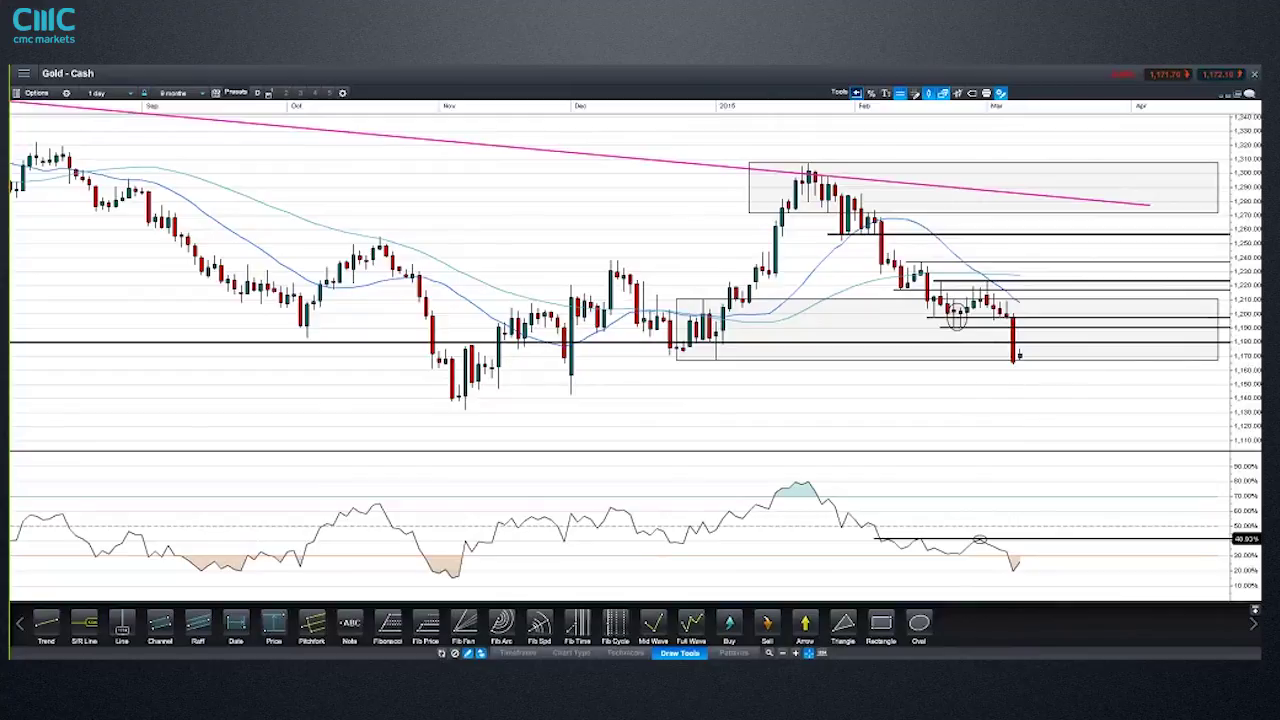
- Shrink the Gold chart to a small window and open the Crude Oil West Texas chart with its Chart Forum posts
{"action": "left_click", "coordinate": [1225, 94]}
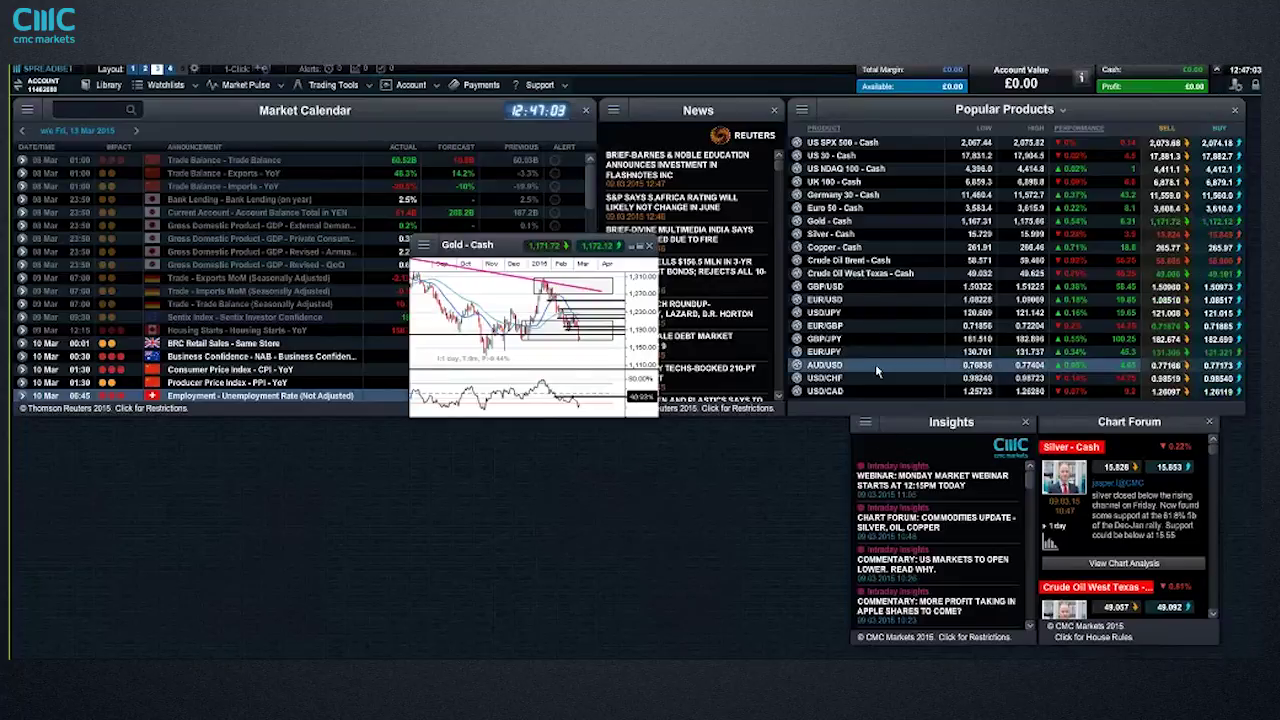
{"action": "left_click", "coordinate": [798, 275]}
{"action": "left_click", "coordinate": [830, 327]}
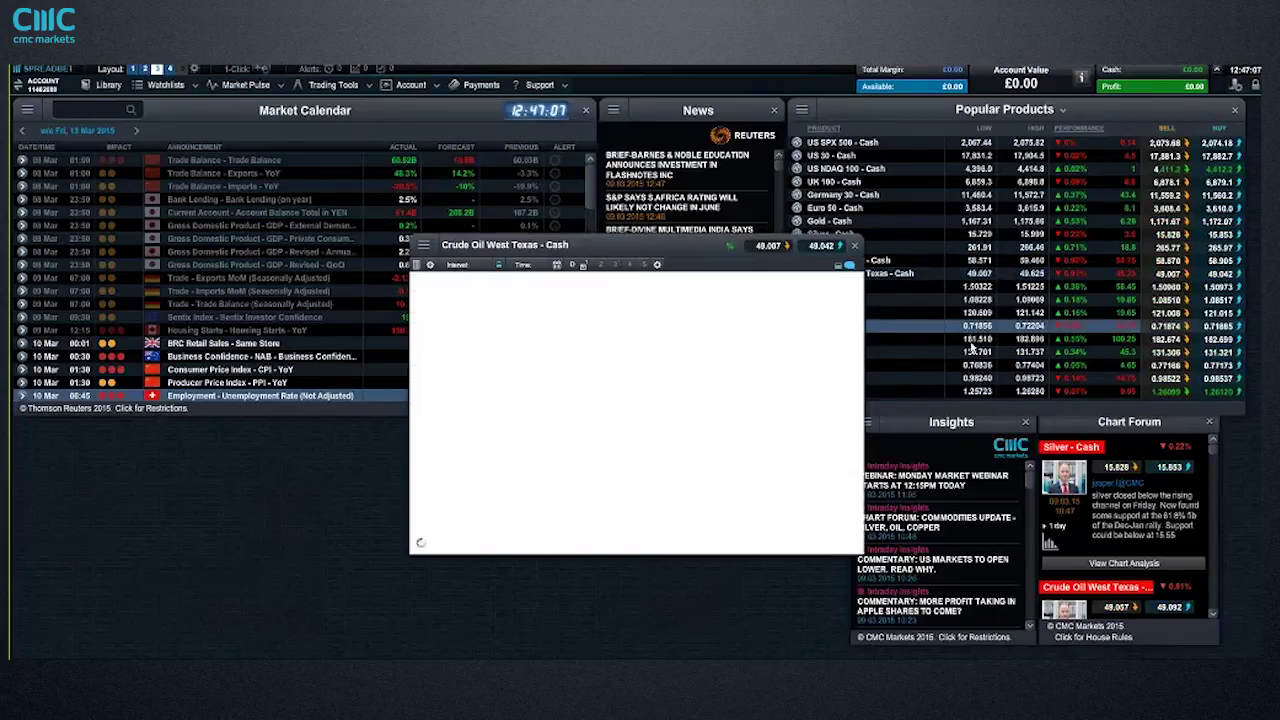
{"action": "left_click", "coordinate": [849, 265]}
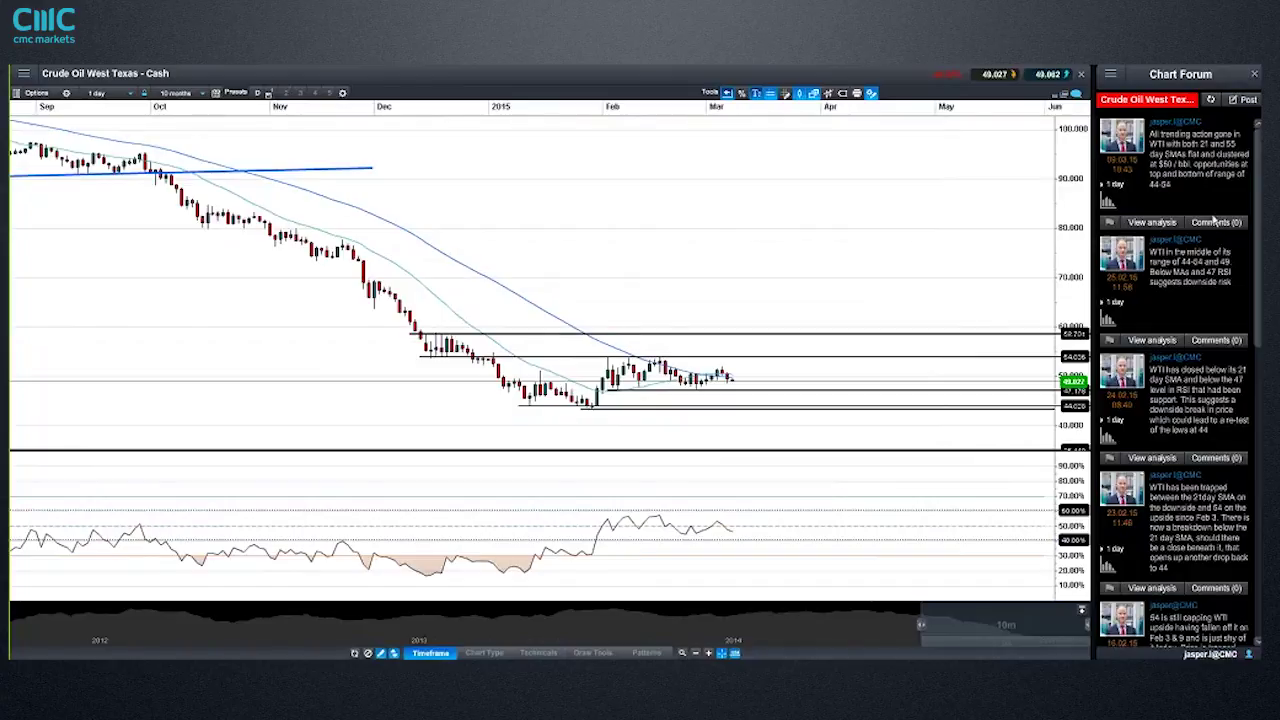
- Inspect the Crude Oil West Texas daily candles between the horizontal lines near 54 and 44, and close the chart
{"action": "scroll", "coordinate": [609, 263], "scroll_direction": "up", "scroll_amount": 2}
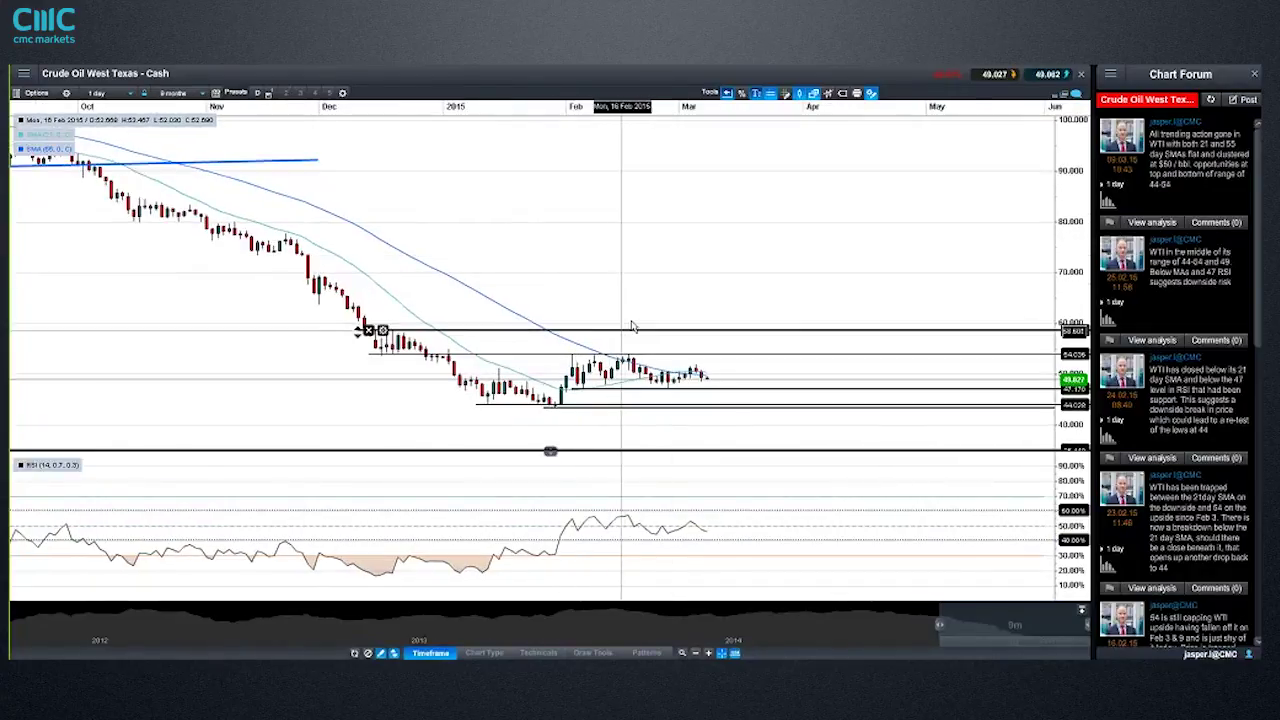
{"action": "scroll", "coordinate": [680, 389], "scroll_direction": "up", "scroll_amount": 1}
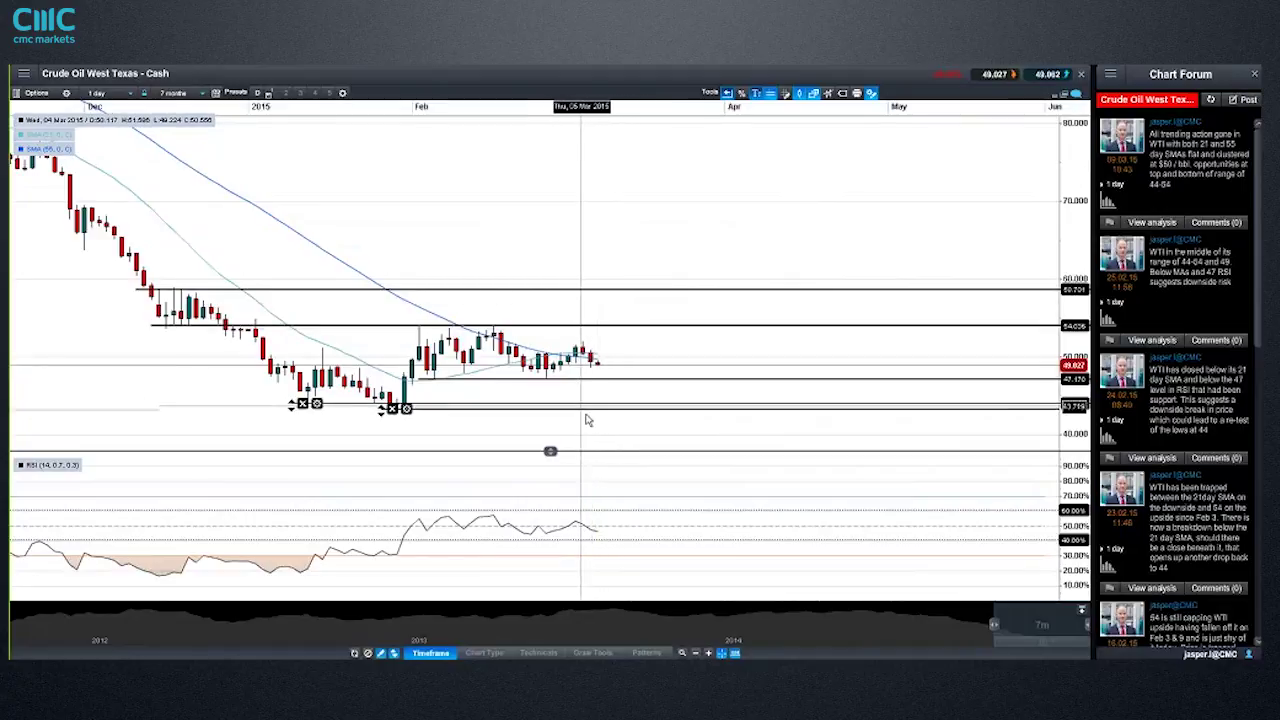
{"action": "left_click_drag", "start_coordinate": [595, 408], "coordinate": [622, 407]}
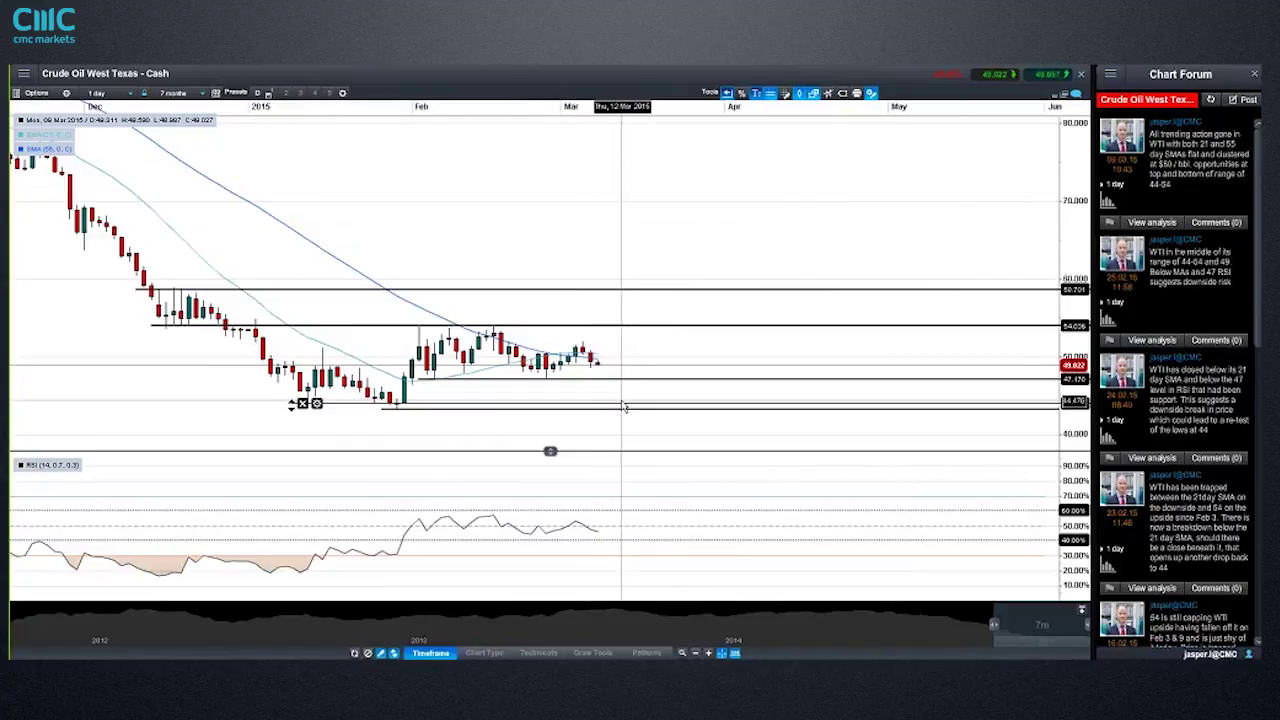
{"action": "left_click_drag", "start_coordinate": [622, 407], "coordinate": [592, 401]}
{"action": "mouse_move", "coordinate": [629, 324]}
{"action": "left_mouse_down"}
{"action": "mouse_move", "coordinate": [643, 286]}
{"action": "mouse_move", "coordinate": [628, 325]}
{"action": "mouse_move", "coordinate": [606, 323]}
{"action": "mouse_move", "coordinate": [651, 280]}
{"action": "mouse_move", "coordinate": [628, 325]}
{"action": "left_mouse_up"}
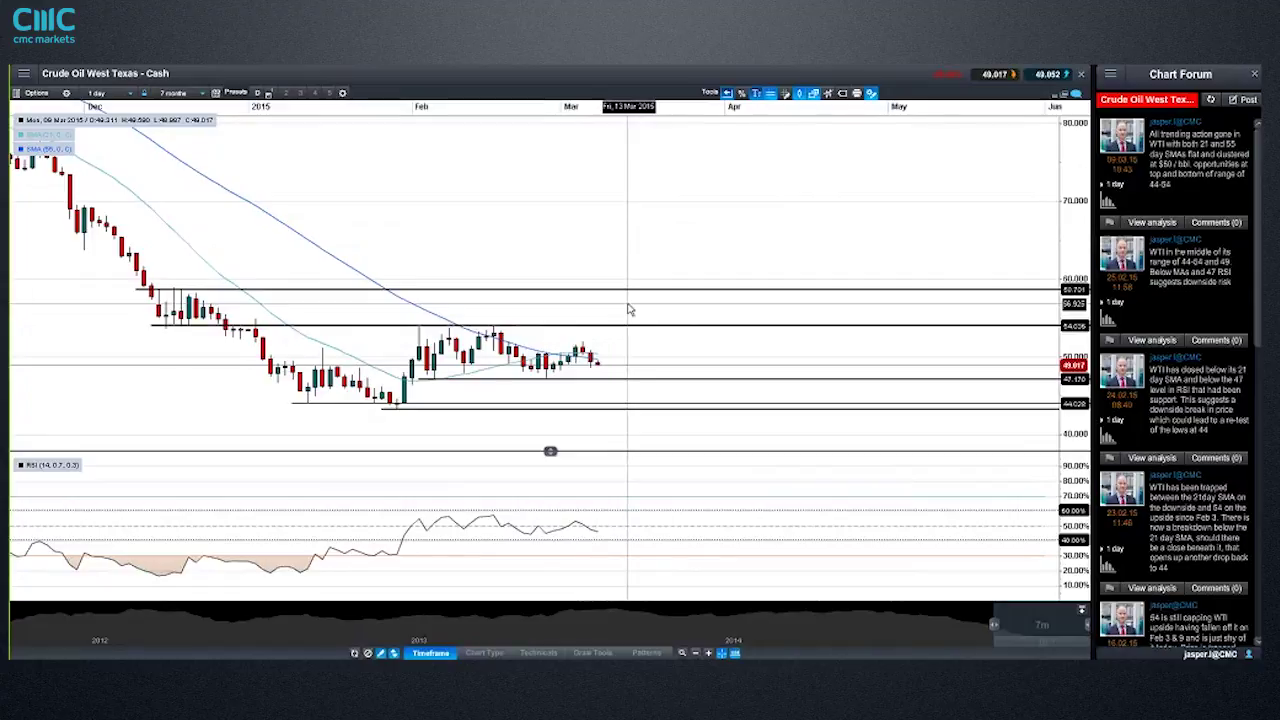
{"action": "left_click", "coordinate": [1084, 77]}
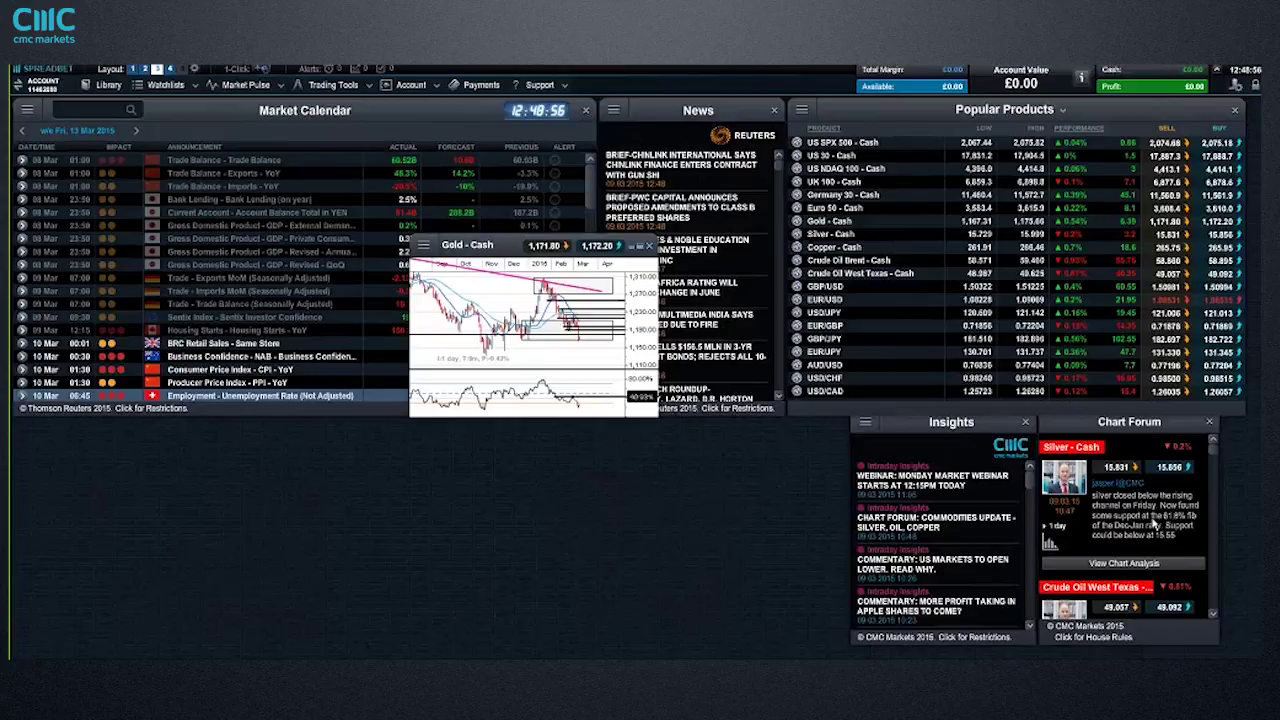